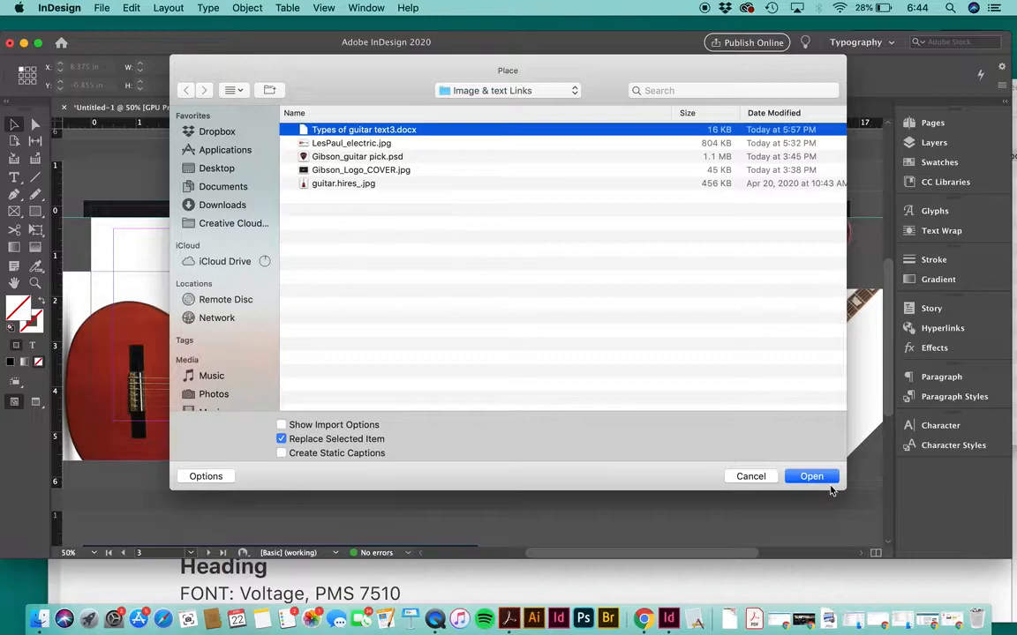
# Place Types of guitar text3.docx on the left page in a 7.35 by 4.25 in text frame filling the margins
pyautogui.click(812, 477)
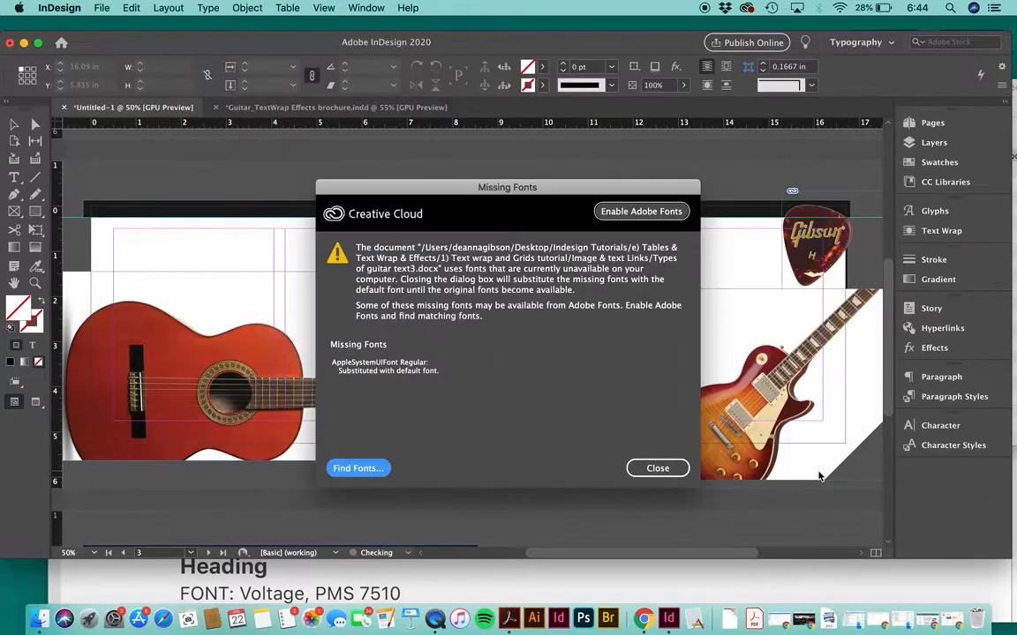
pyautogui.click(672, 462)
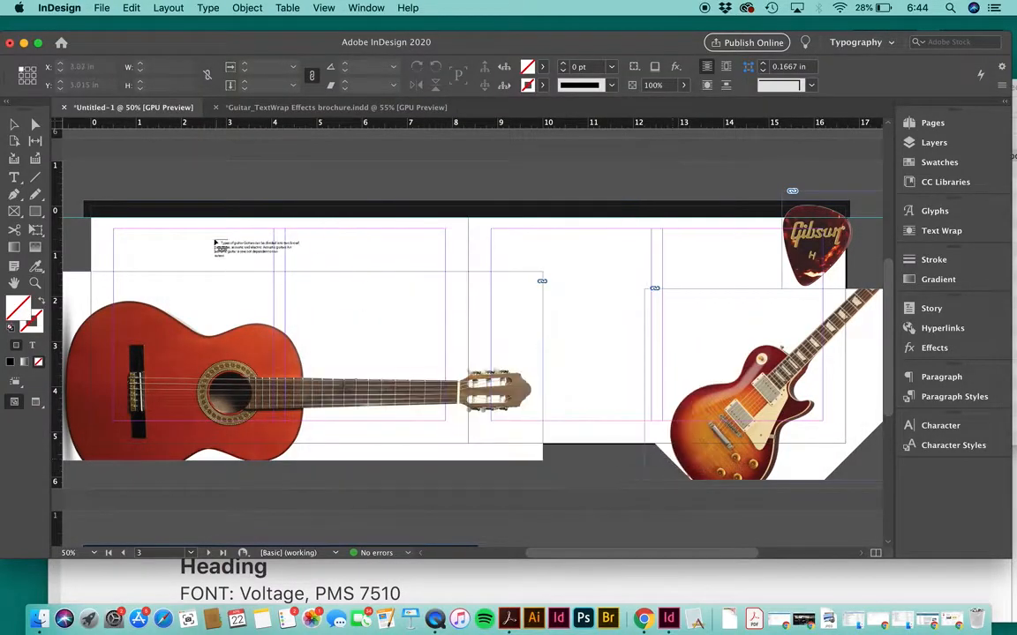
pyautogui.moveTo(115, 233); pyautogui.dragTo(444, 420)
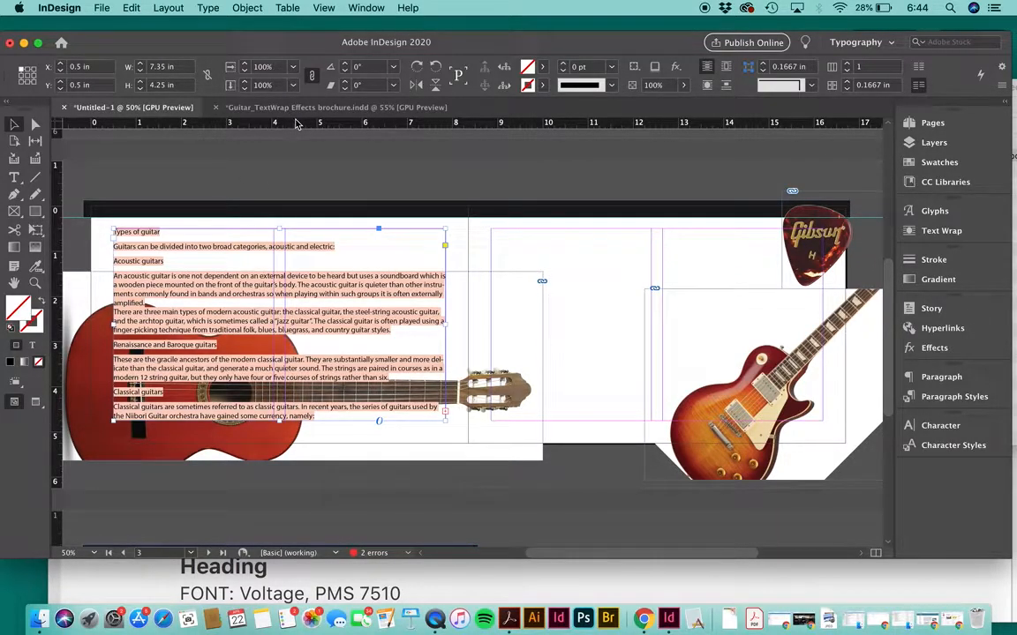
# Set the left page's text frame to 2 columns with a 0.25 in gutter
pyautogui.press('super+b')
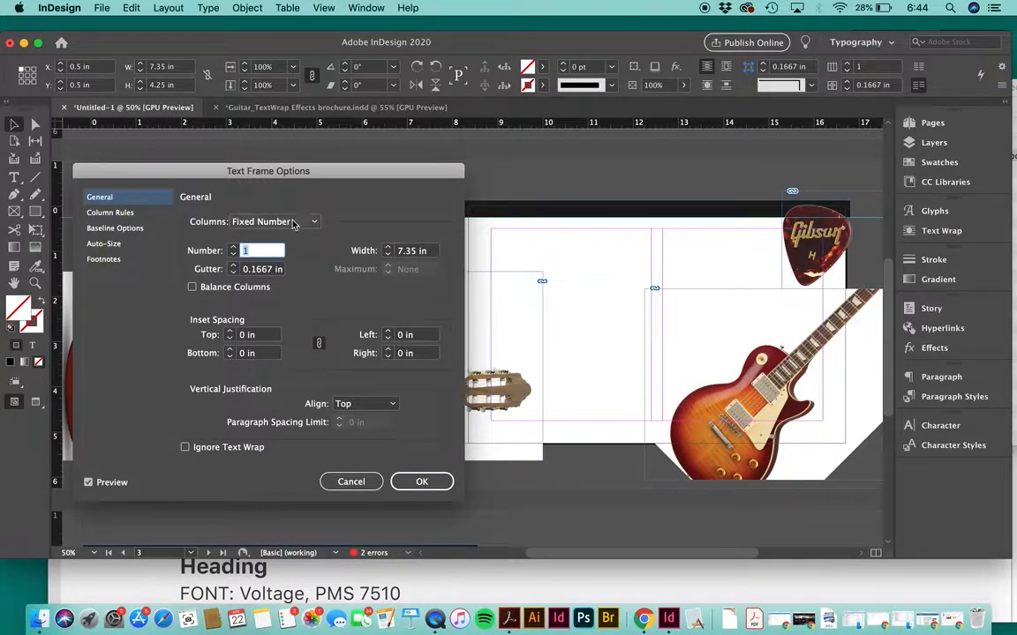
pyautogui.write('2')
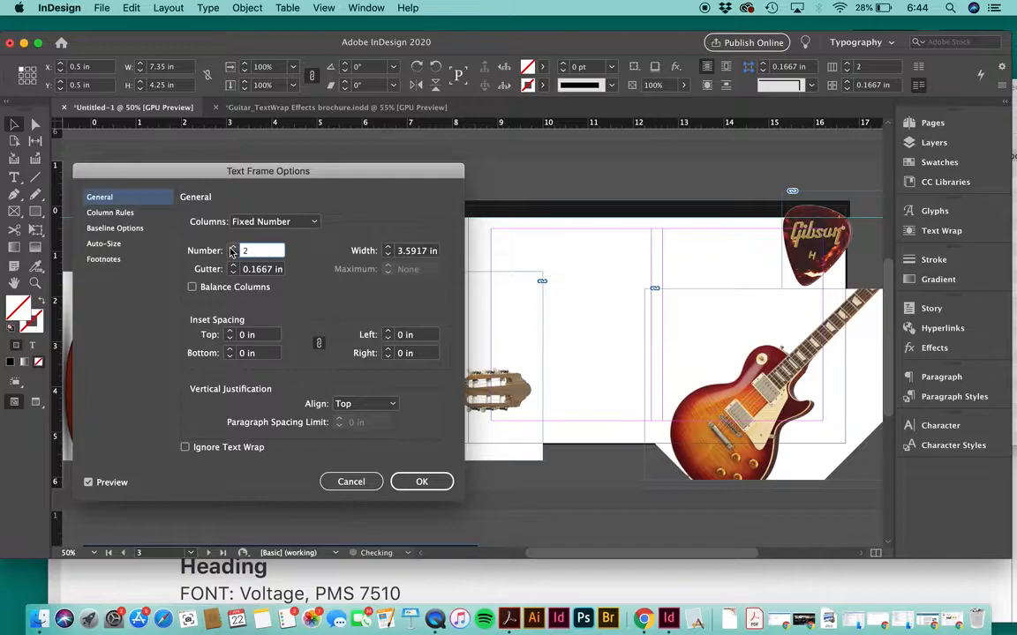
pyautogui.click(234, 267)
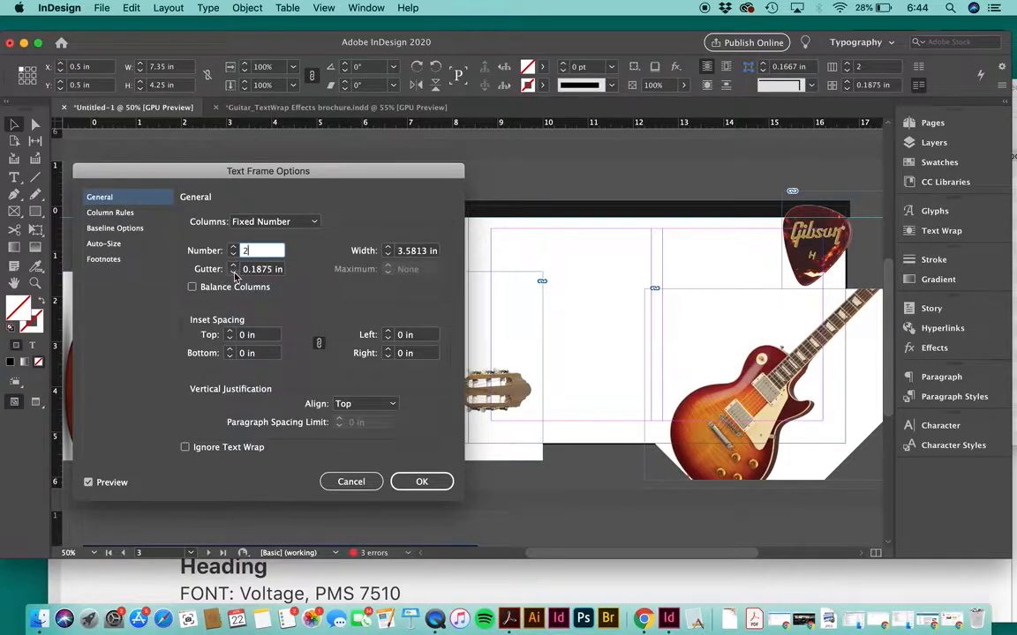
pyautogui.click(235, 271)
pyautogui.click(235, 266)
pyautogui.click(235, 267)
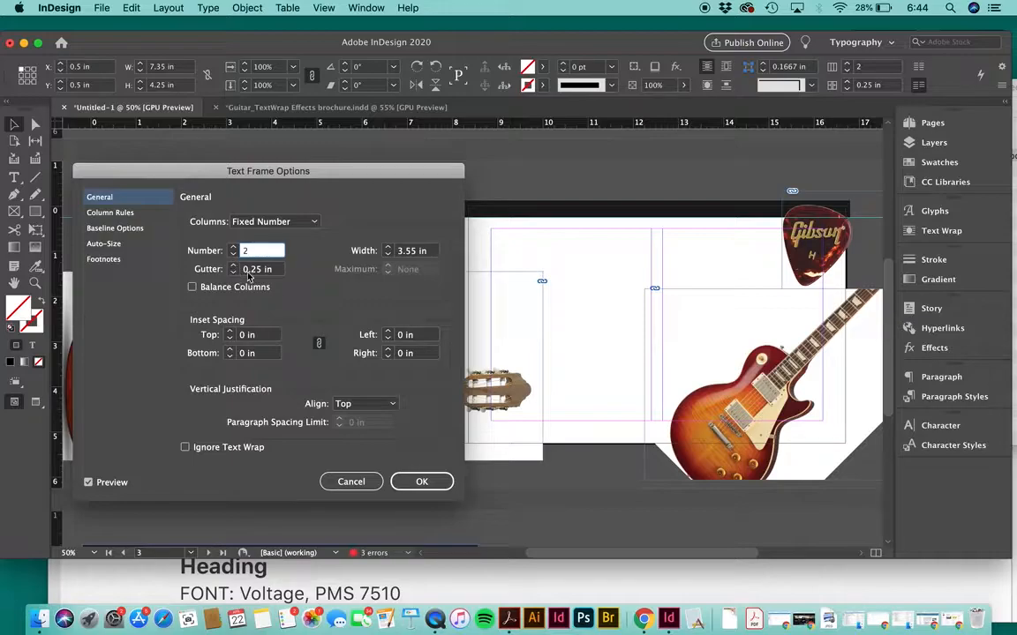
pyautogui.click(422, 482)
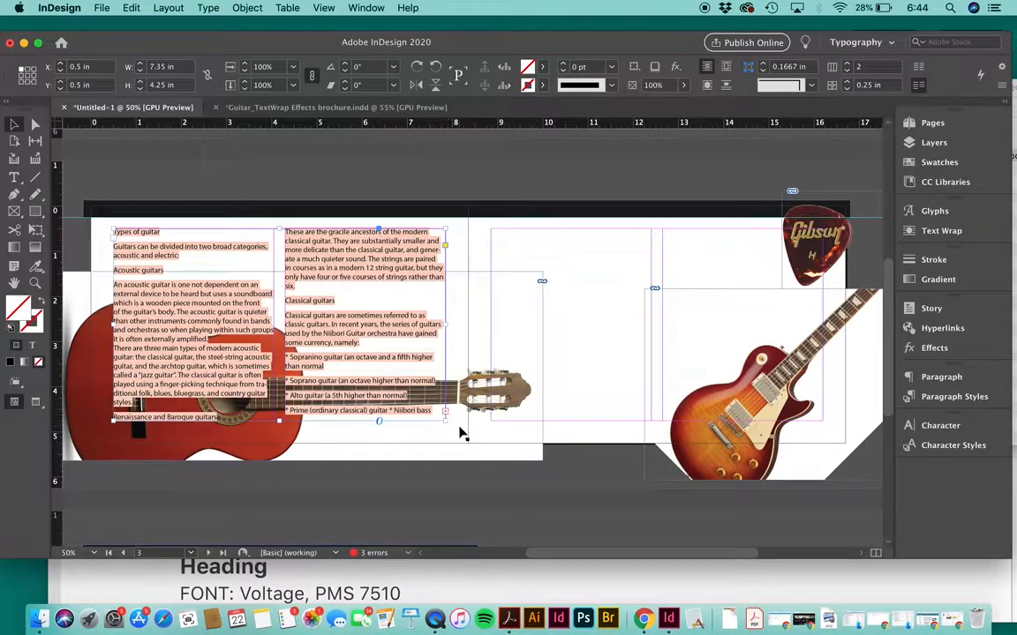
# Thread the left frame's overset text into a new 7.35 by 4.25 in frame filling the right page's margins
pyautogui.press('super+equal')
pyautogui.press('super+equal')
pyautogui.hscroll(10, 460, 432)
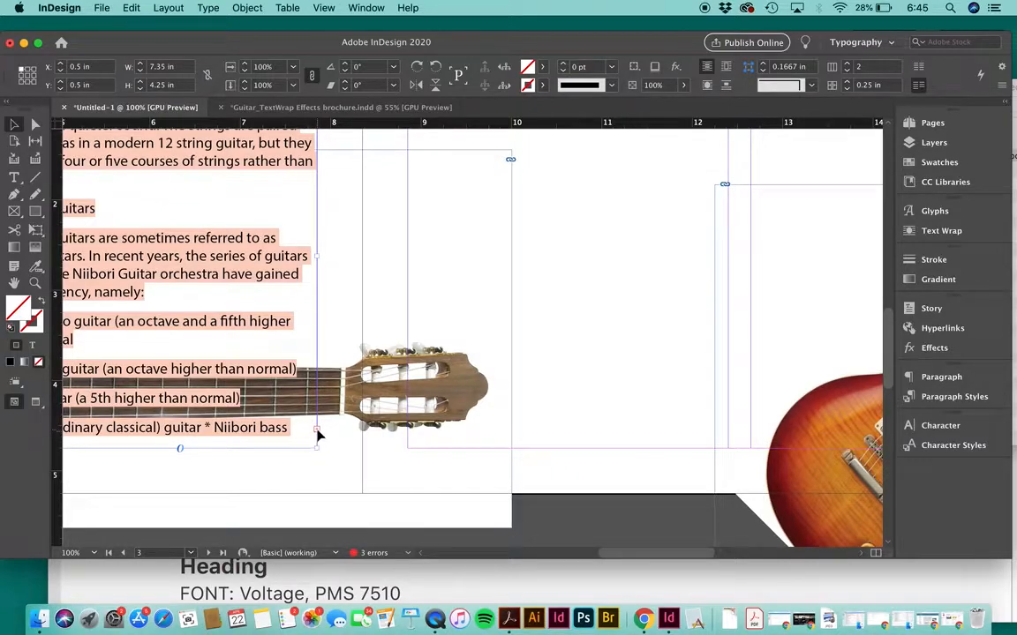
pyautogui.click(317, 431)
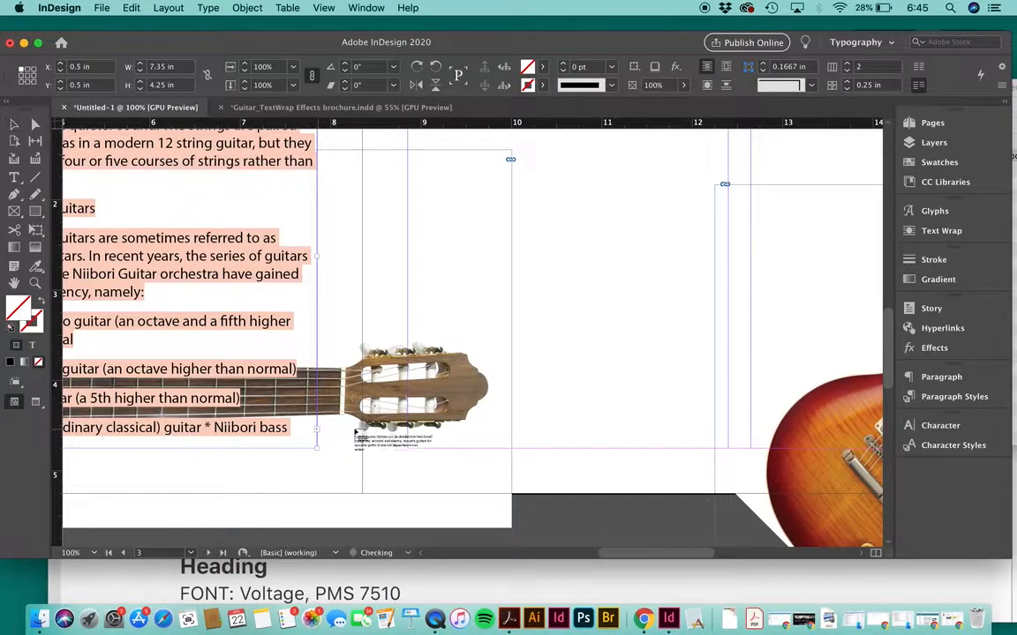
pyautogui.press('super+minus')
pyautogui.hscroll(5, 382, 430)
pyautogui.scroll(-2, 382, 430)
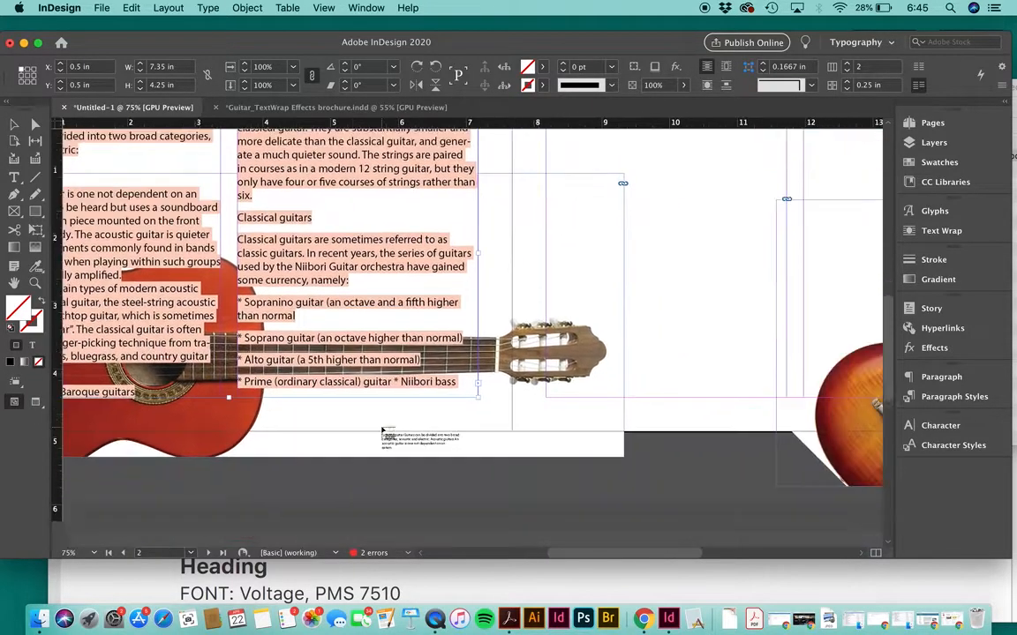
pyautogui.hscroll(10, 382, 431)
pyautogui.scroll(2, 383, 431)
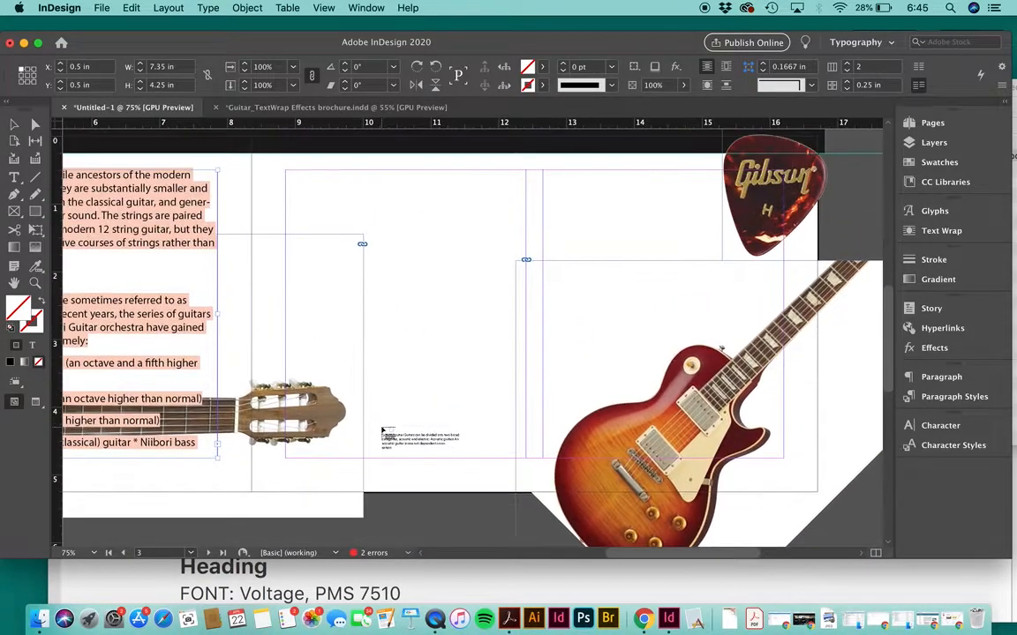
pyautogui.click(287, 175)
pyautogui.moveTo(287, 175); pyautogui.dragTo(782, 459)
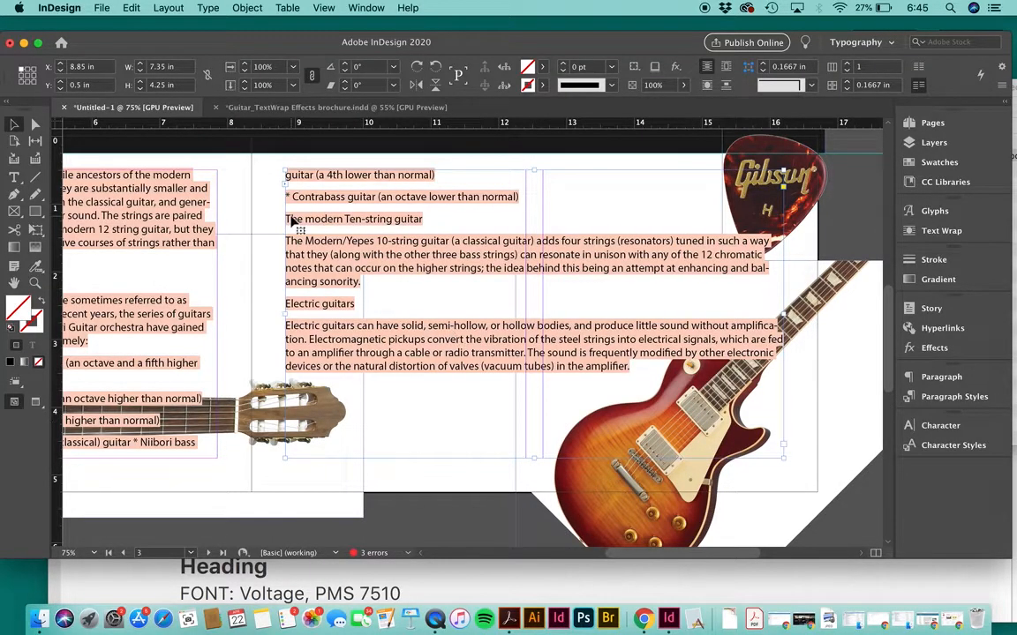
# Set the right page's text frame to 2 columns with a 0.25 in gutter
pyautogui.press('super+b')
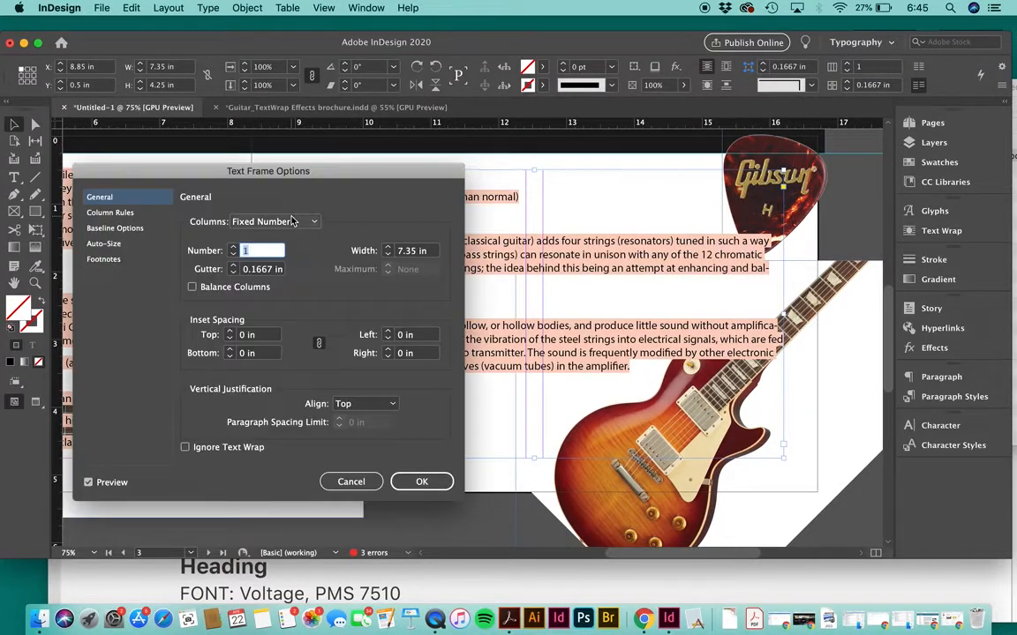
pyautogui.click(233, 248)
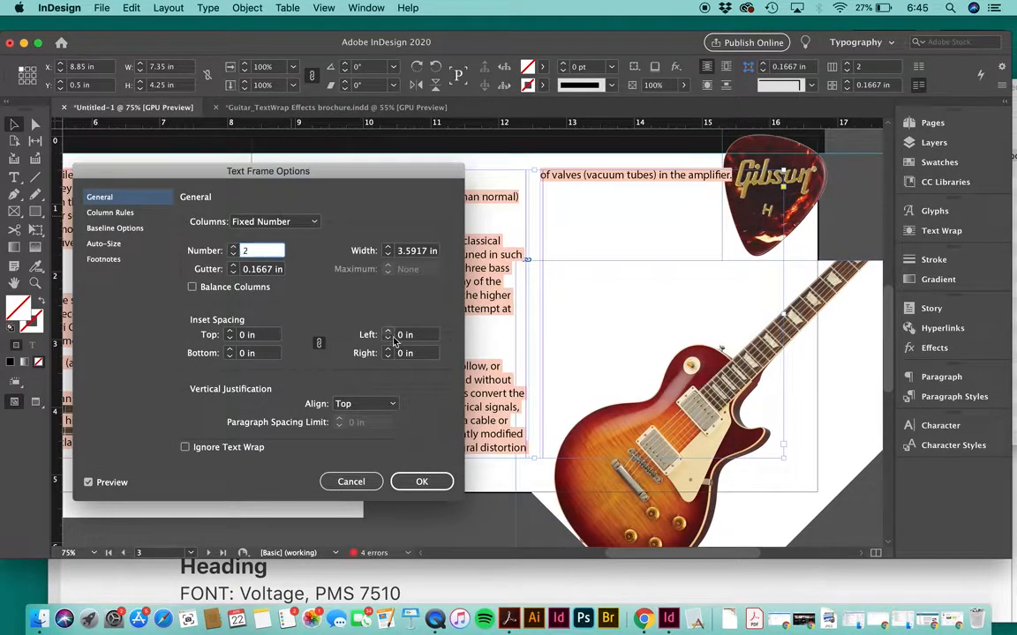
pyautogui.click(234, 266)
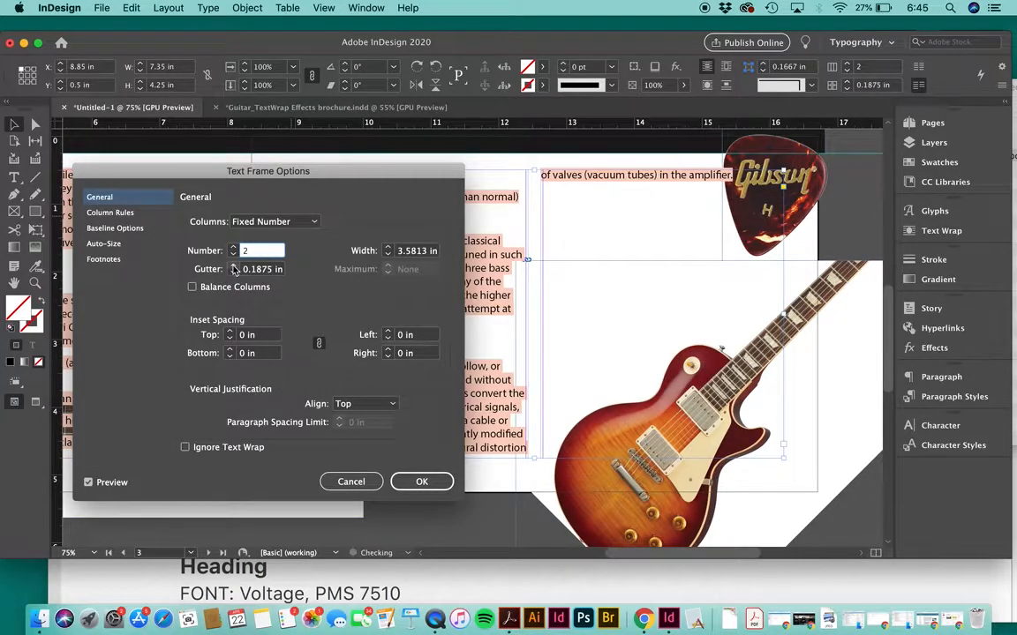
pyautogui.click(234, 266)
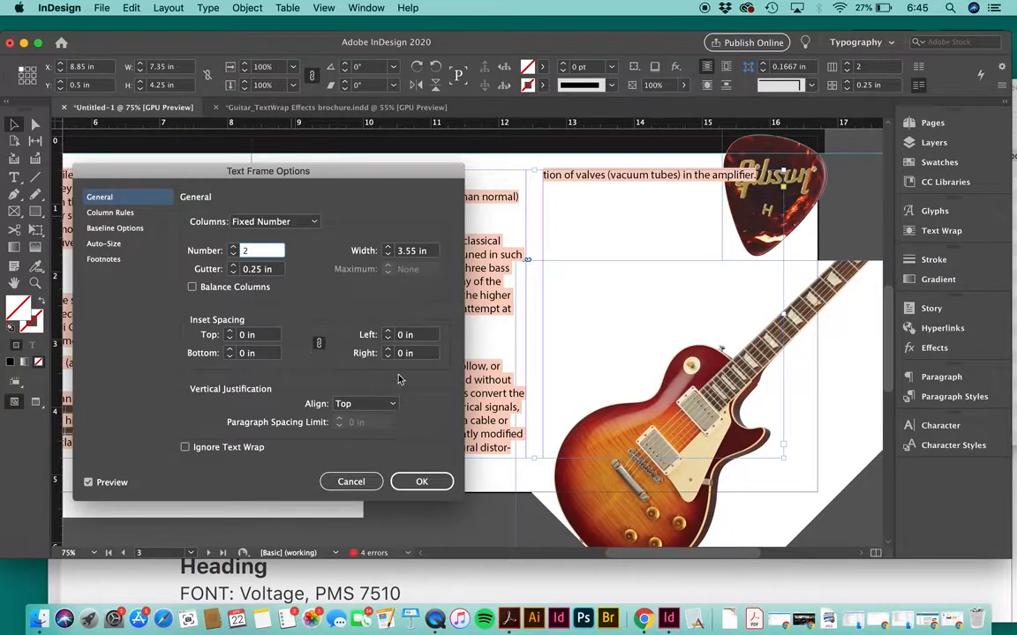
pyautogui.click(418, 482)
# Select all the text of the threaded guitar story across both pages with the Type tool
pyautogui.press('super+minus')
pyautogui.hscroll(-4, 483, 430)
pyautogui.hscroll(-2, 491, 434)
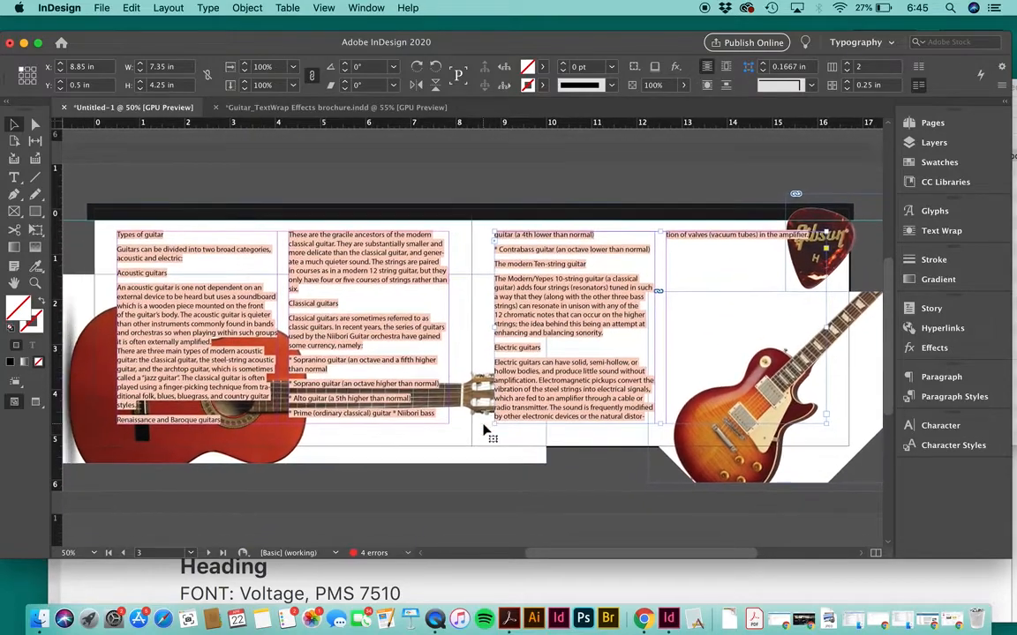
pyautogui.click(15, 176)
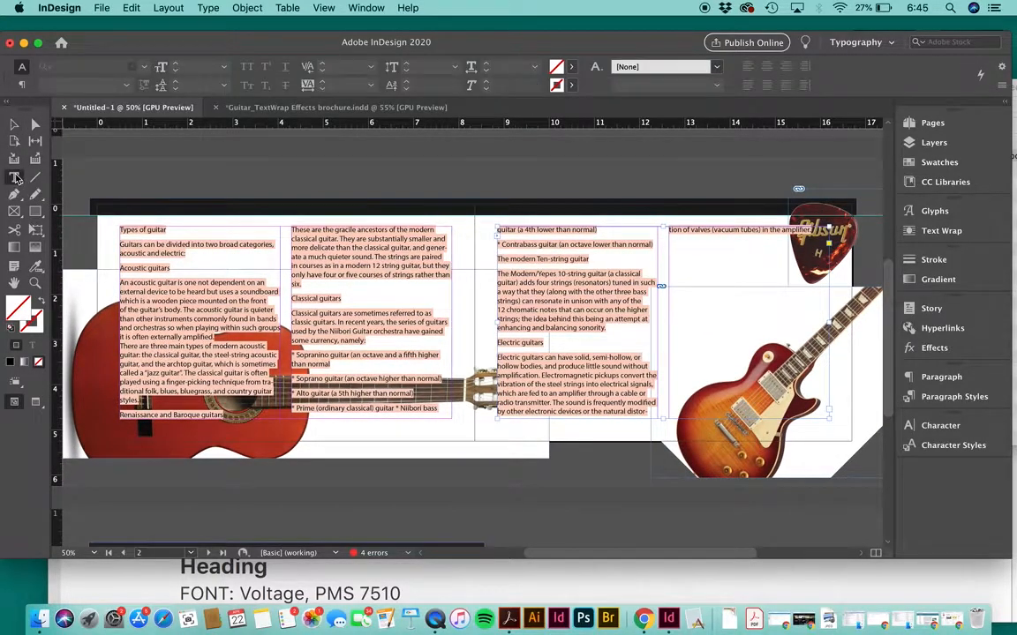
pyautogui.click(152, 229)
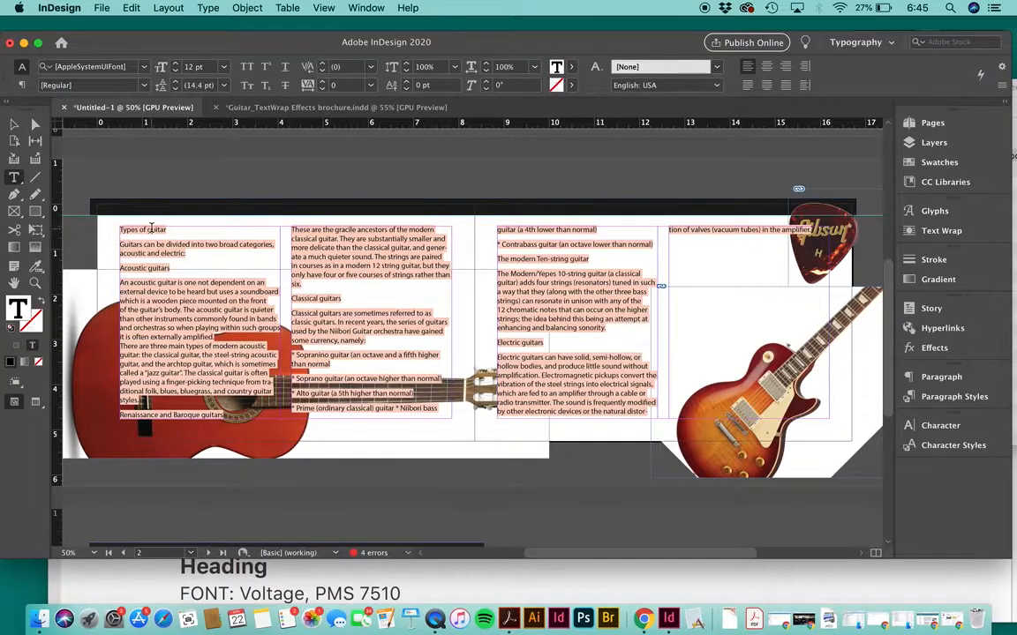
pyautogui.doubleClick(152, 228)
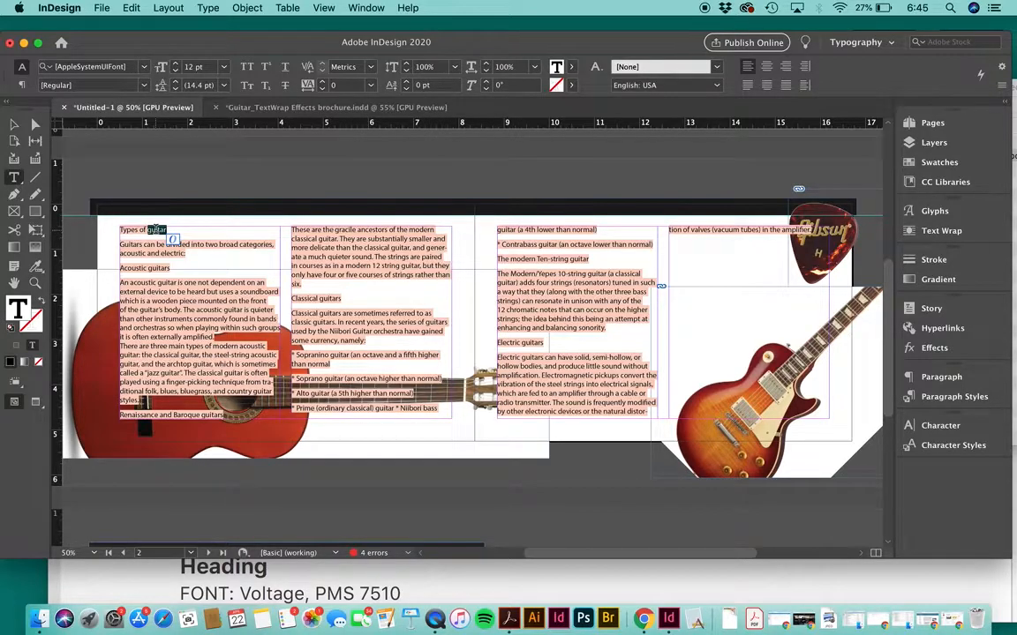
pyautogui.tripleClick(156, 230)
pyautogui.click(215, 244)
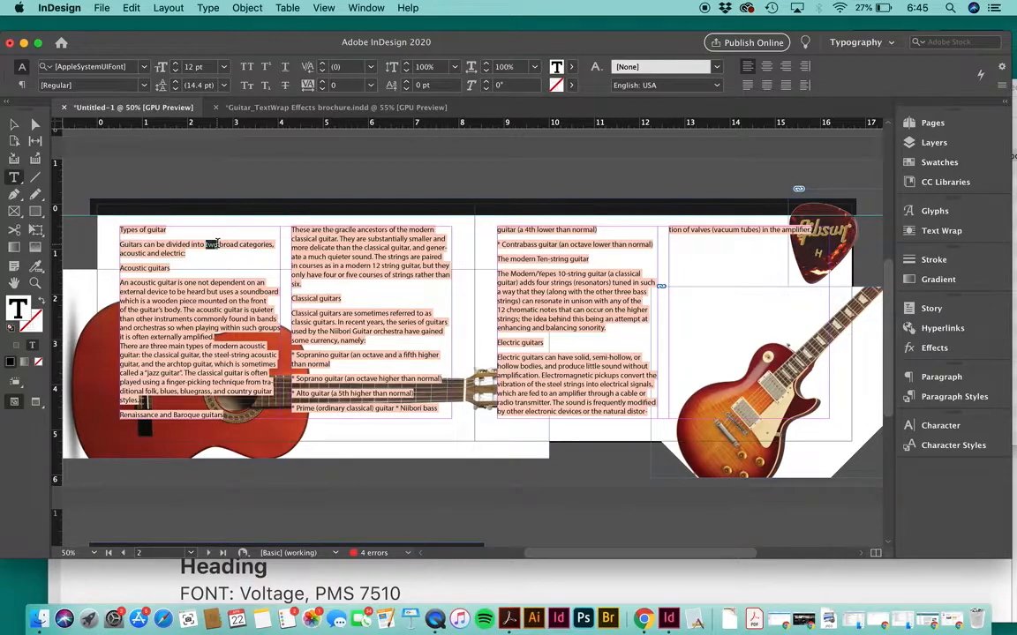
pyautogui.click(215, 244)
pyautogui.click(215, 243)
pyautogui.click(216, 245)
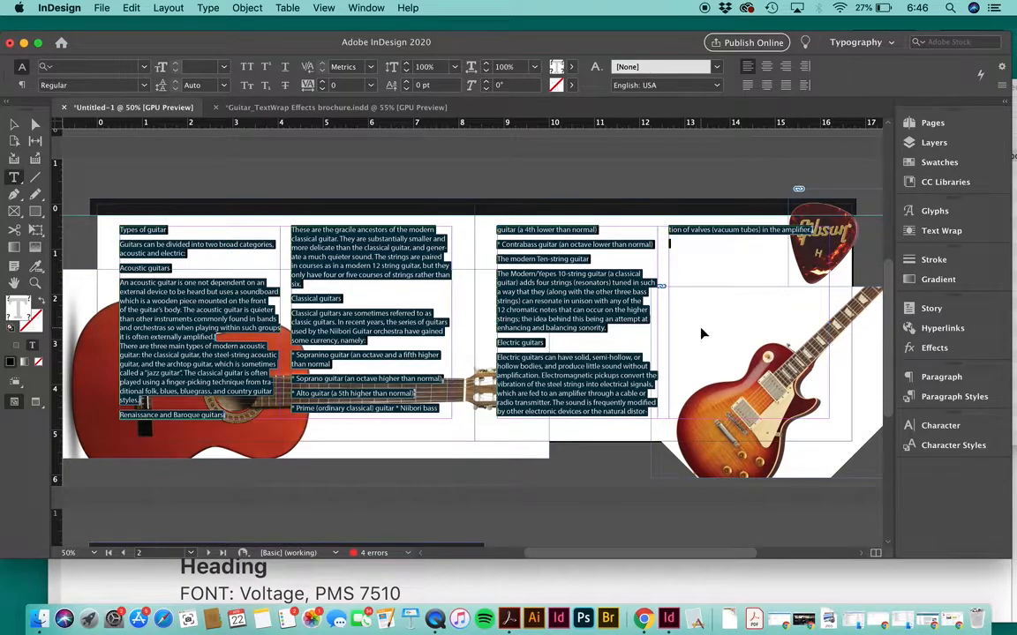
# Show the Character panel, separate and close Character Styles, and float the Character panel over the right page
pyautogui.press('super+t')
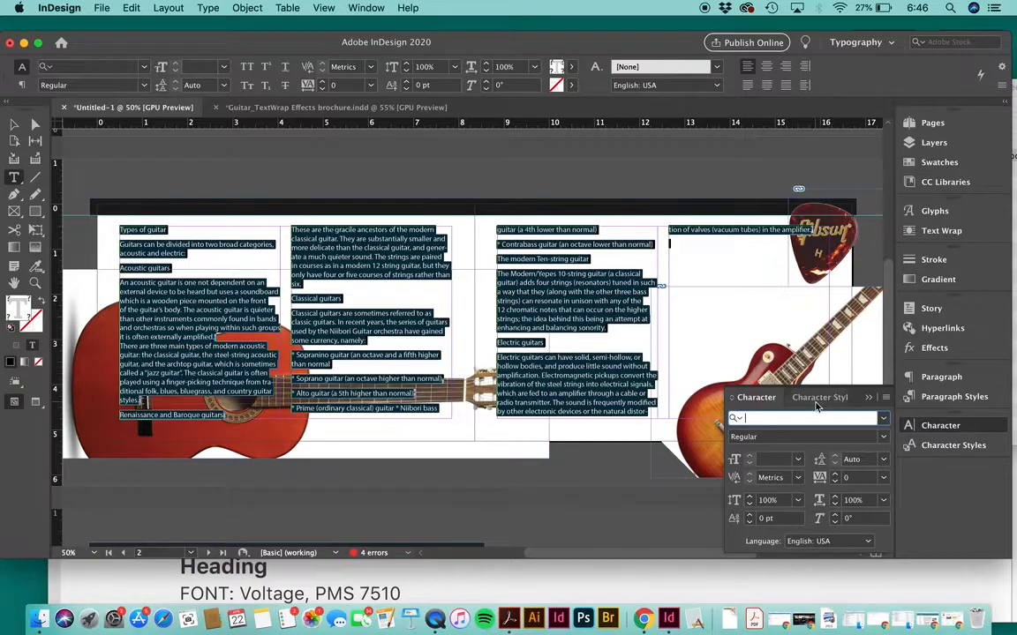
pyautogui.moveTo(821, 407); pyautogui.dragTo(766, 143)
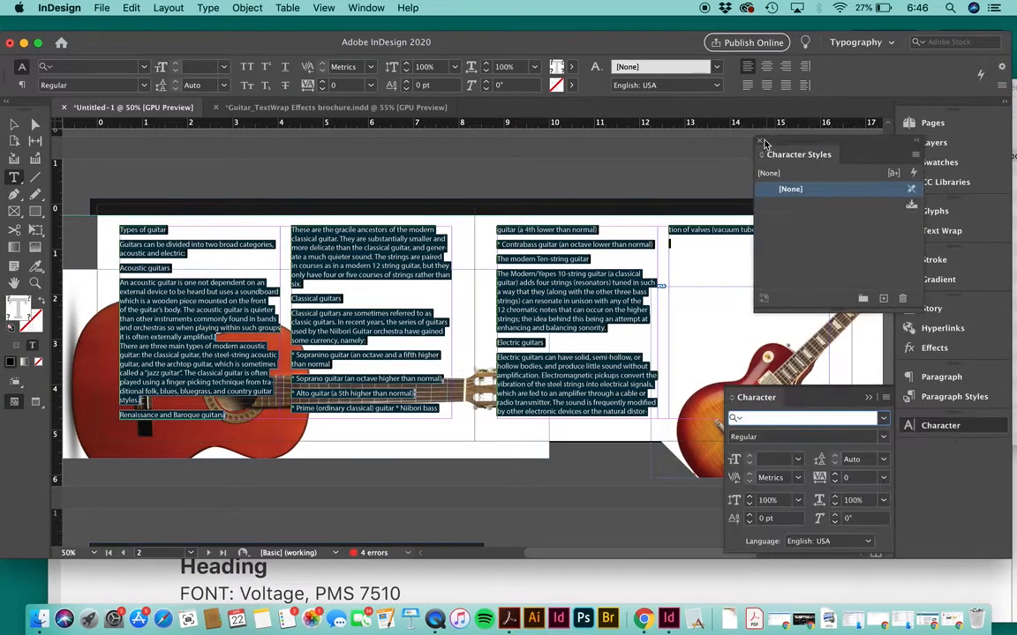
pyautogui.click(760, 144)
pyautogui.moveTo(767, 388); pyautogui.dragTo(675, 168)
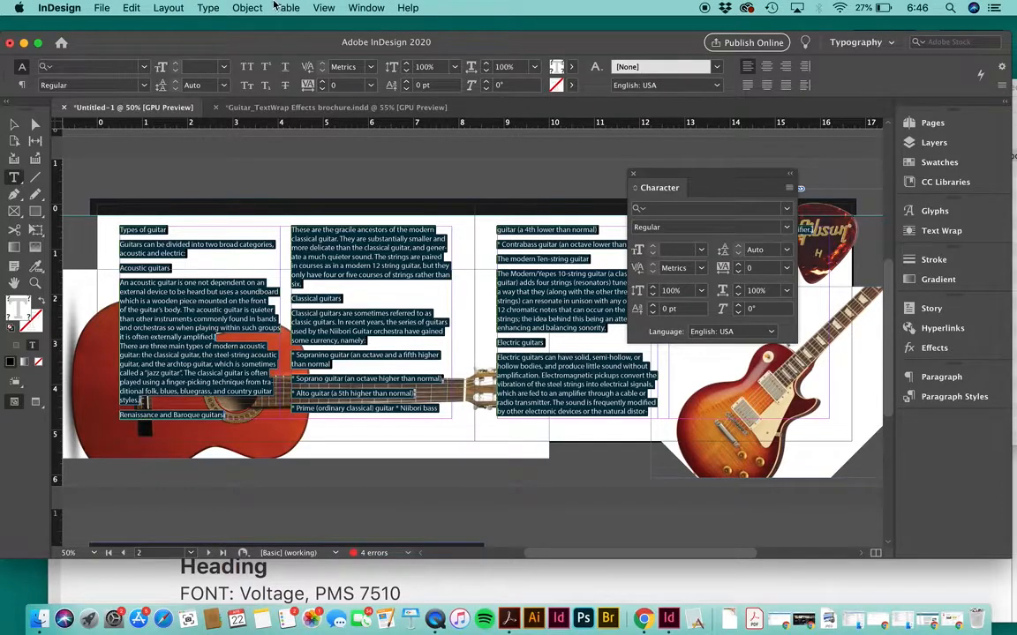
# Show the Paragraph panel and group it with the floating Character panel, leaving the Character settings in front with all options shown
pyautogui.click(210, 7)
pyautogui.click(230, 74)
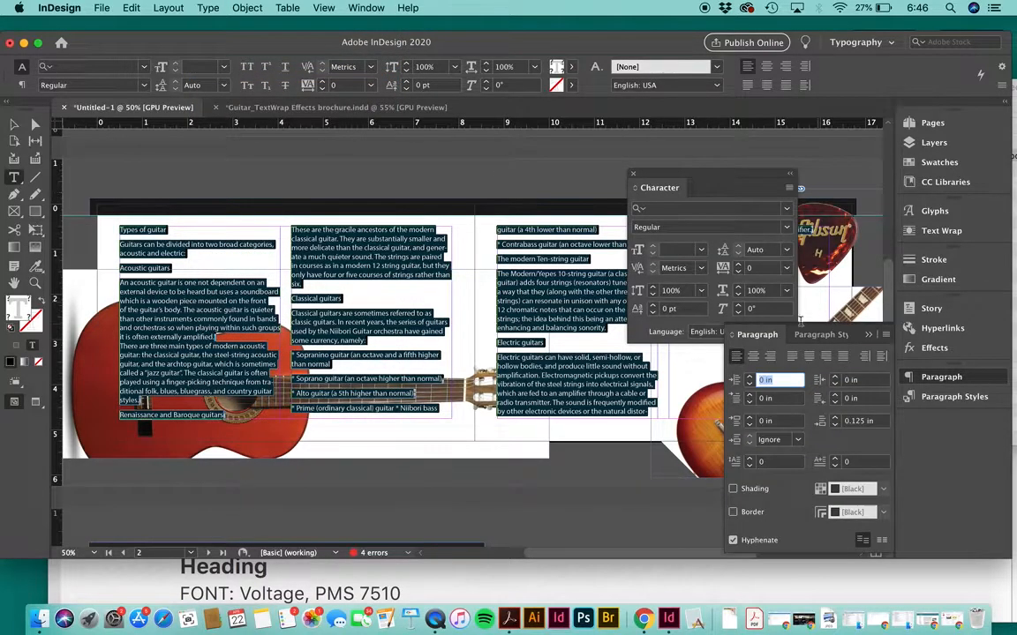
pyautogui.moveTo(757, 334); pyautogui.dragTo(633, 201)
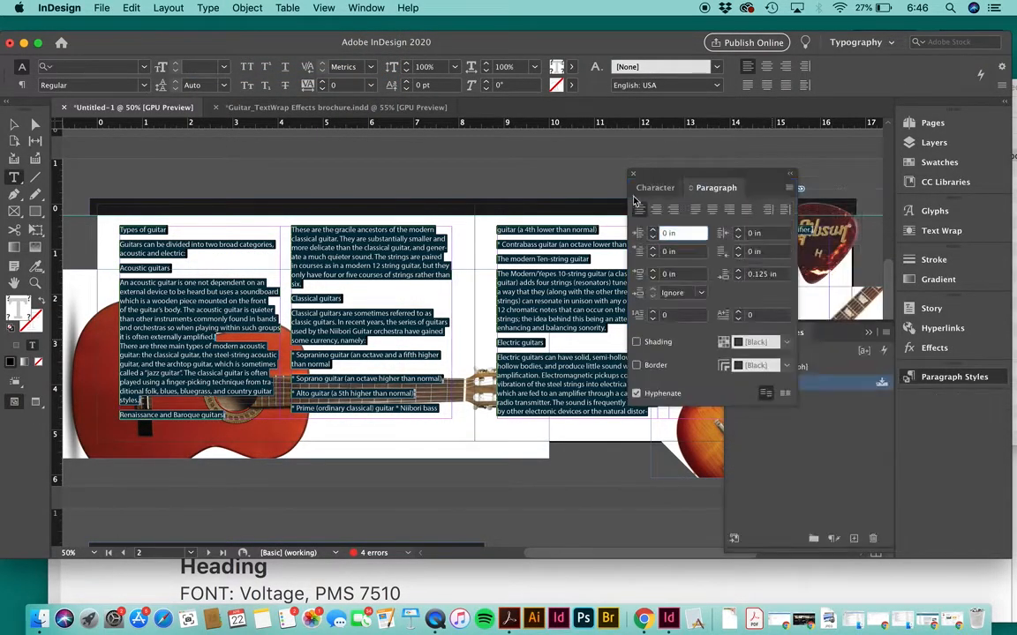
pyautogui.click(657, 187)
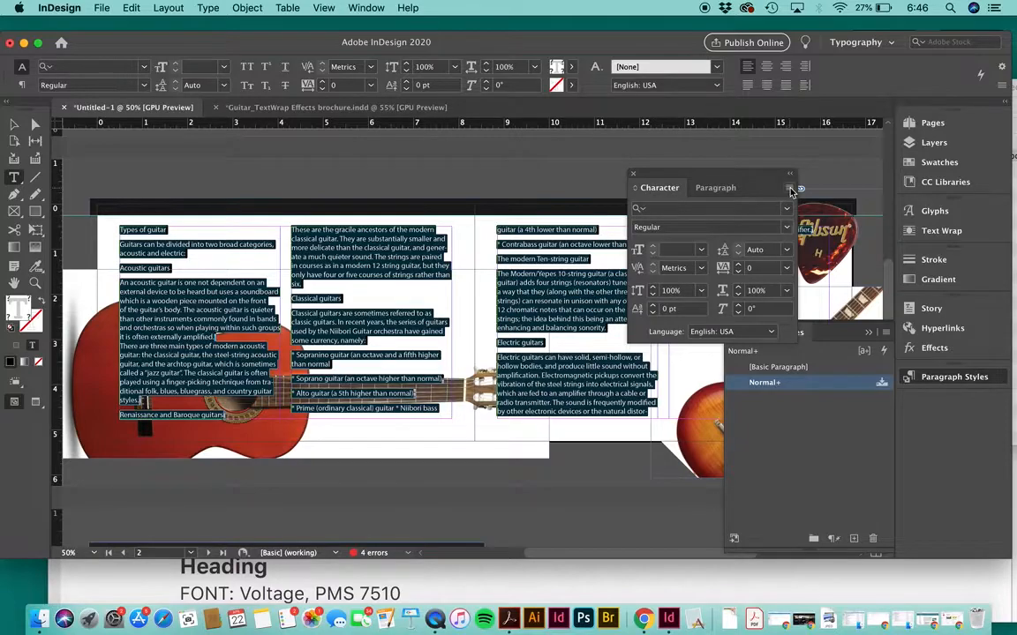
pyautogui.click(790, 188)
pyautogui.click(825, 195)
pyautogui.click(789, 188)
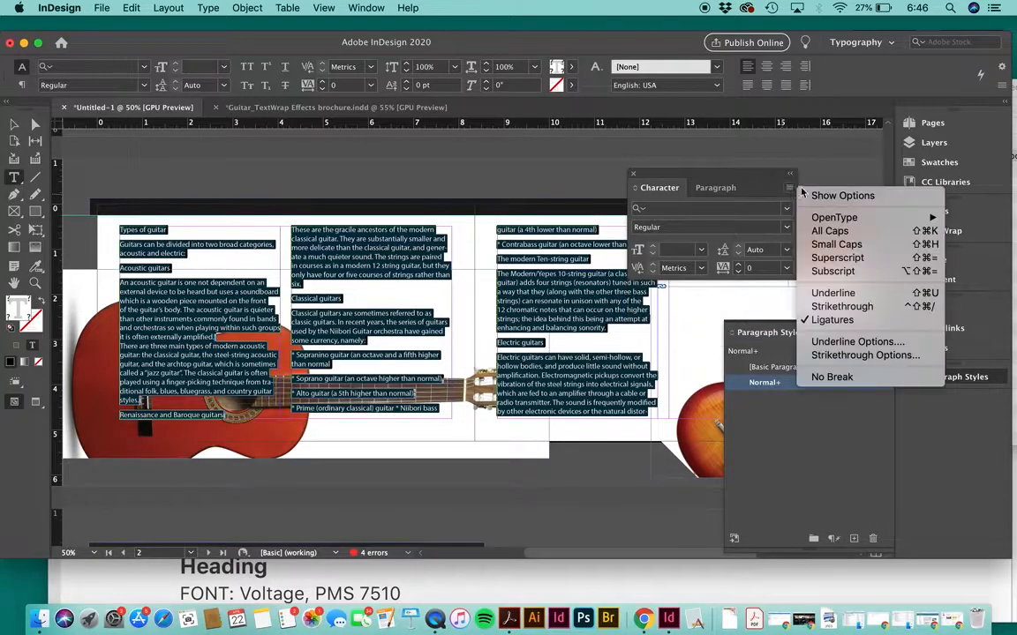
pyautogui.click(825, 195)
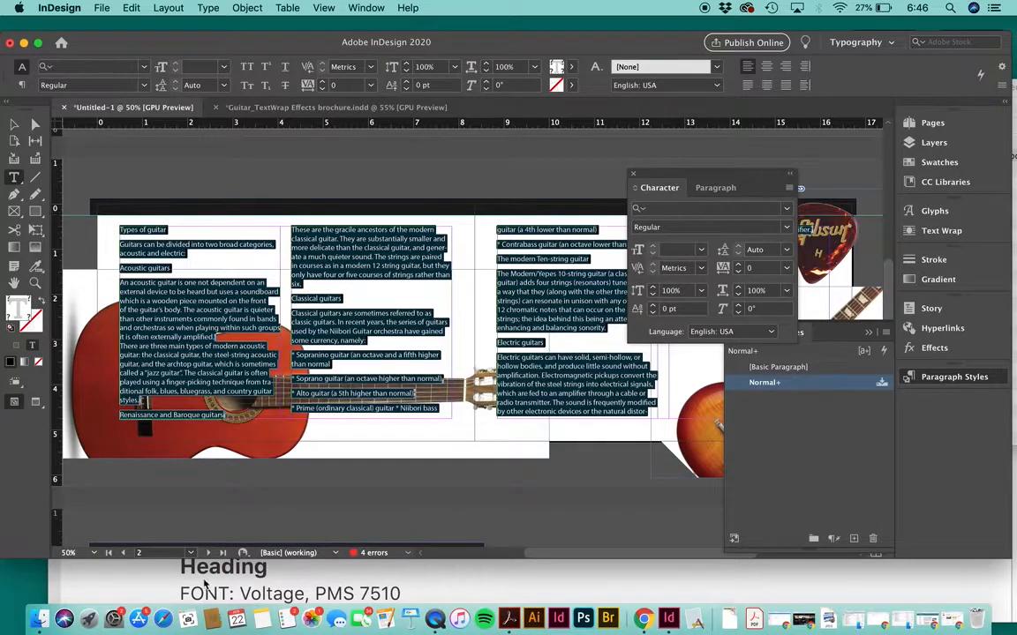
# Switch to the notes PDF in Acrobat and review the font specifications for the heading, subheading and body copy
pyautogui.click(267, 587)
pyautogui.scroll(-6, 423, 383)
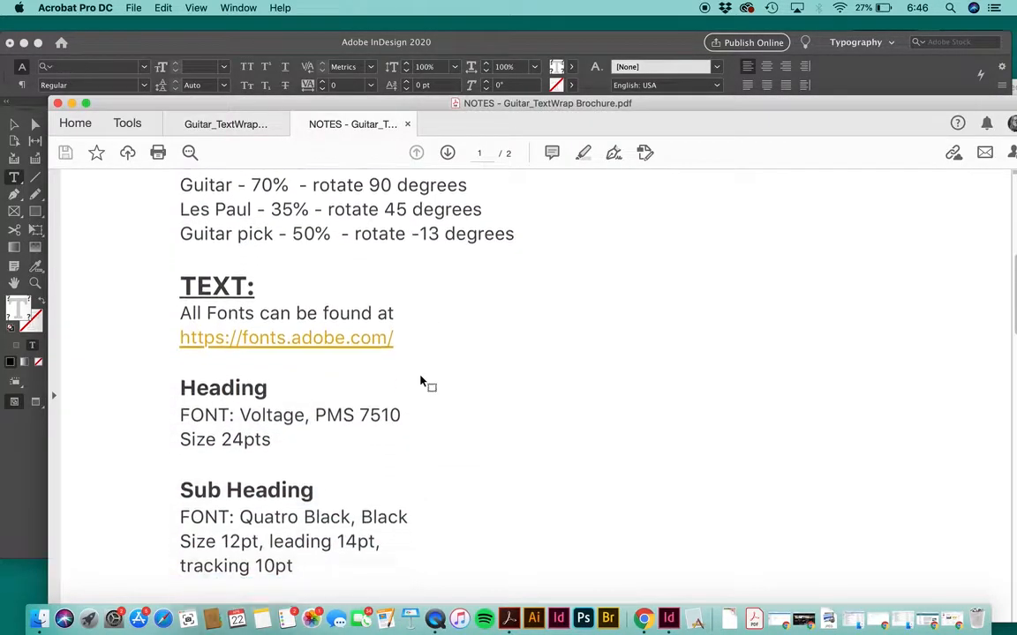
pyautogui.scroll(-2, 423, 383)
pyautogui.scroll(2, 423, 383)
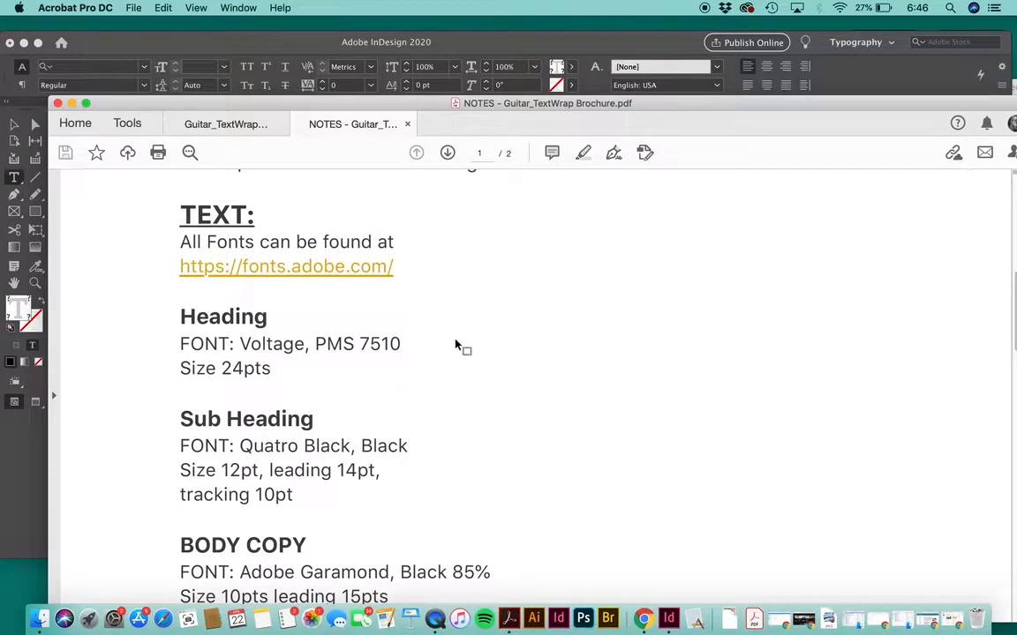
pyautogui.scroll(-1, 459, 347)
pyautogui.scroll(-1, 457, 346)
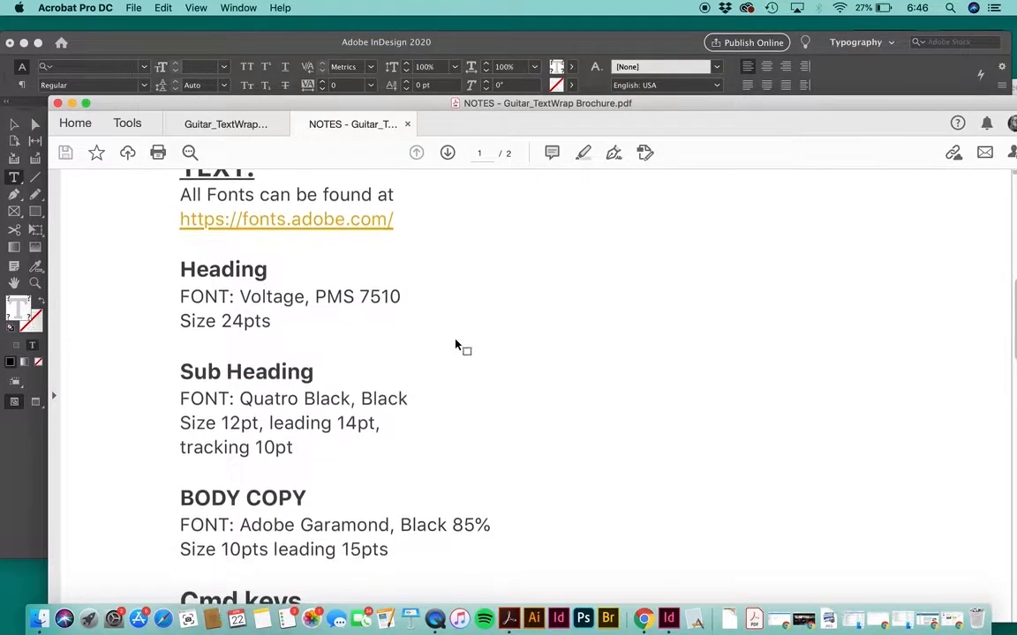
pyautogui.scroll(-1, 318, 334)
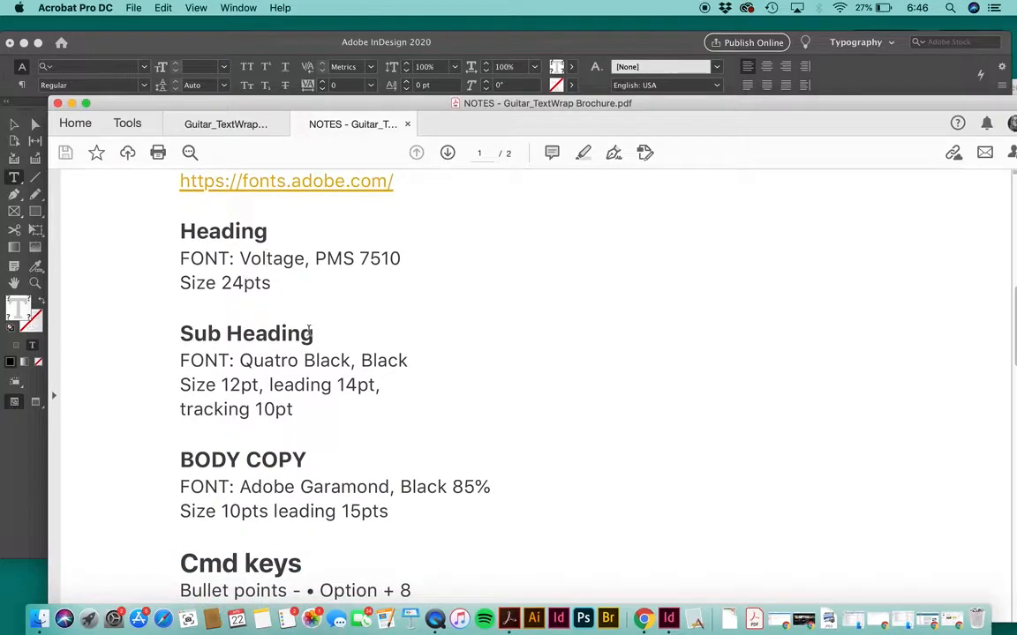
# Check the heading's Voltage and PMS 7510 specification in the notes and move the notes window down to uncover the layout
pyautogui.scroll(-1, 308, 330)
pyautogui.scroll(-1, 308, 328)
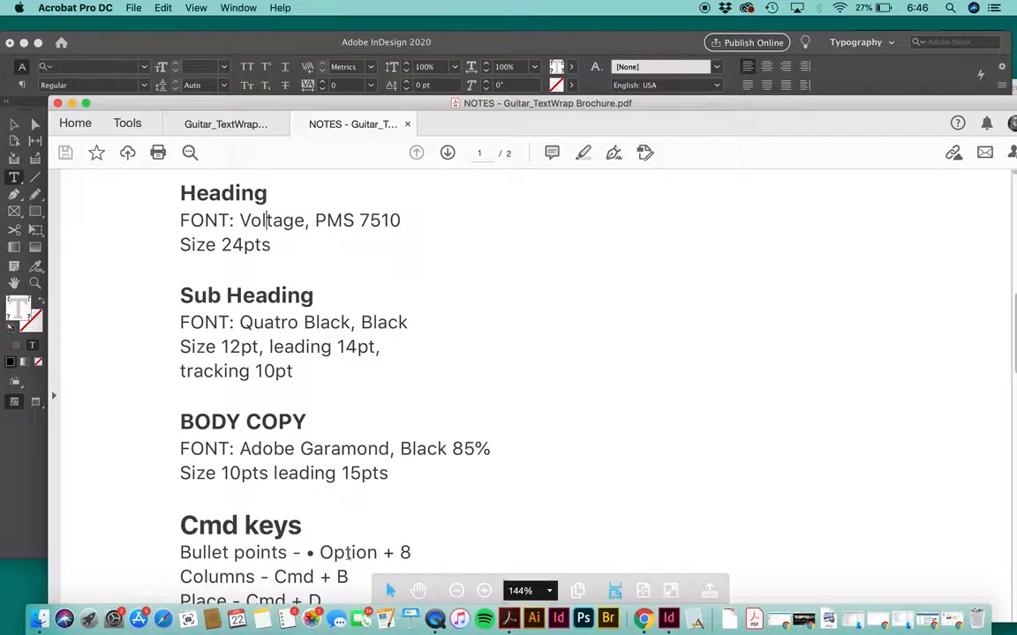
pyautogui.scroll(1, 380, 322)
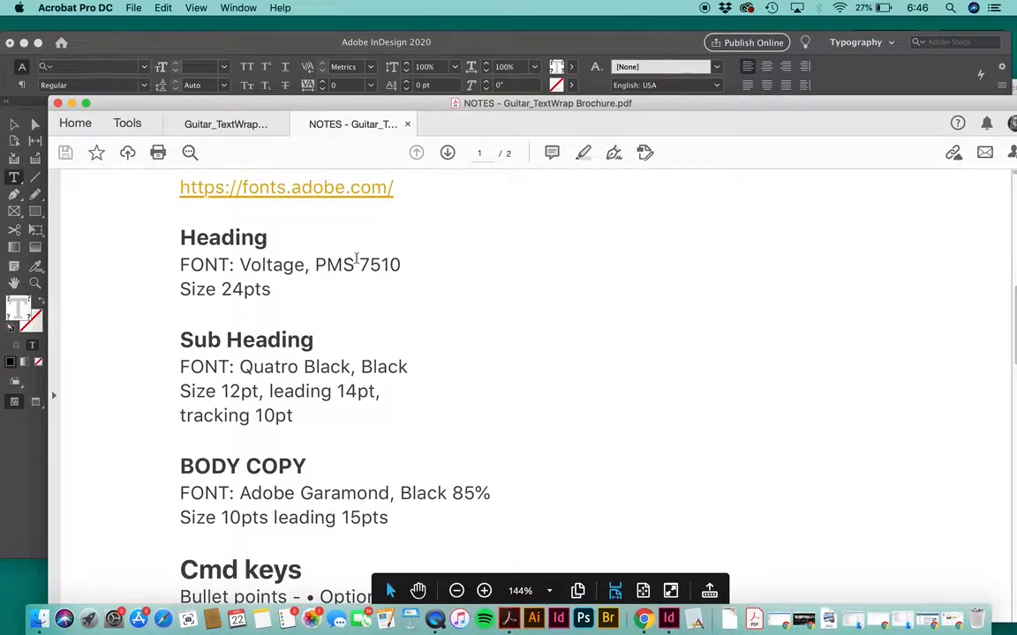
pyautogui.moveTo(435, 104); pyautogui.dragTo(408, 297)
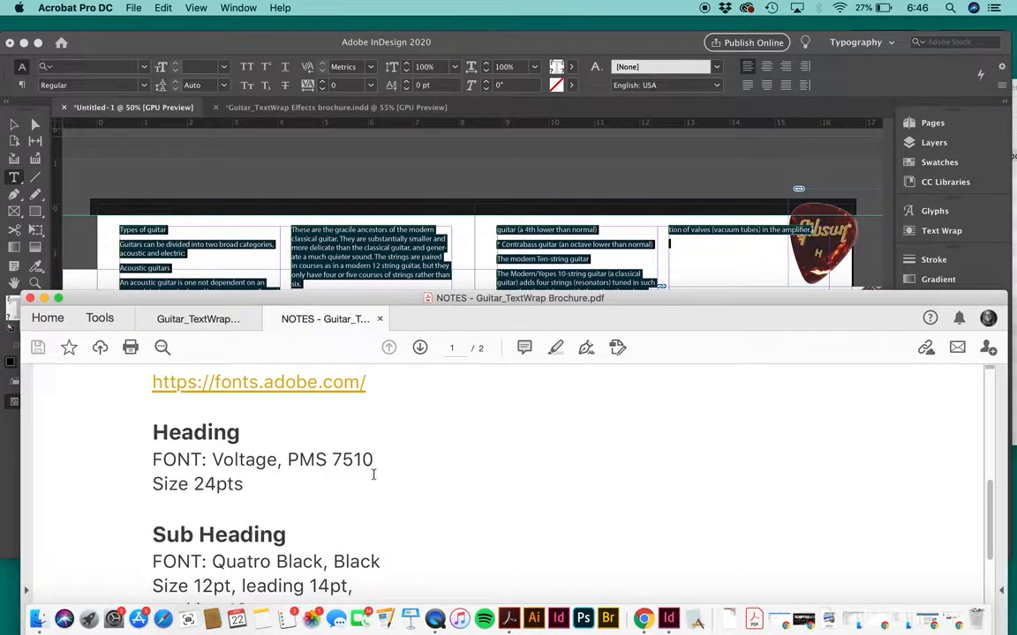
# Return to InDesign and create a new color swatch from the PANTONE+ Solid Coated library, number 7510
pyautogui.click(546, 164)
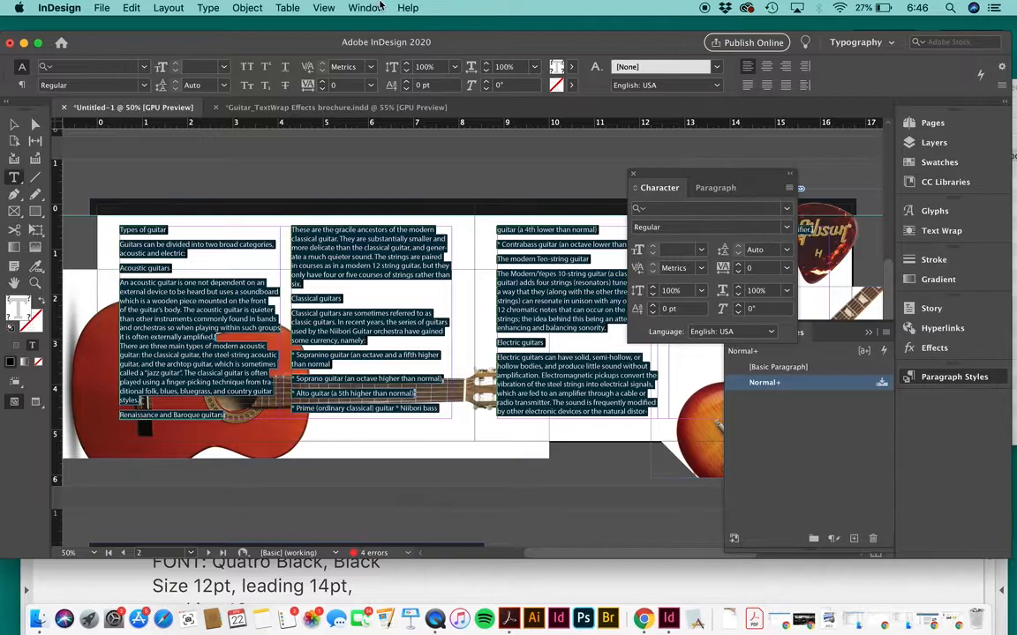
pyautogui.click(365, 8)
pyautogui.moveTo(379, 100)
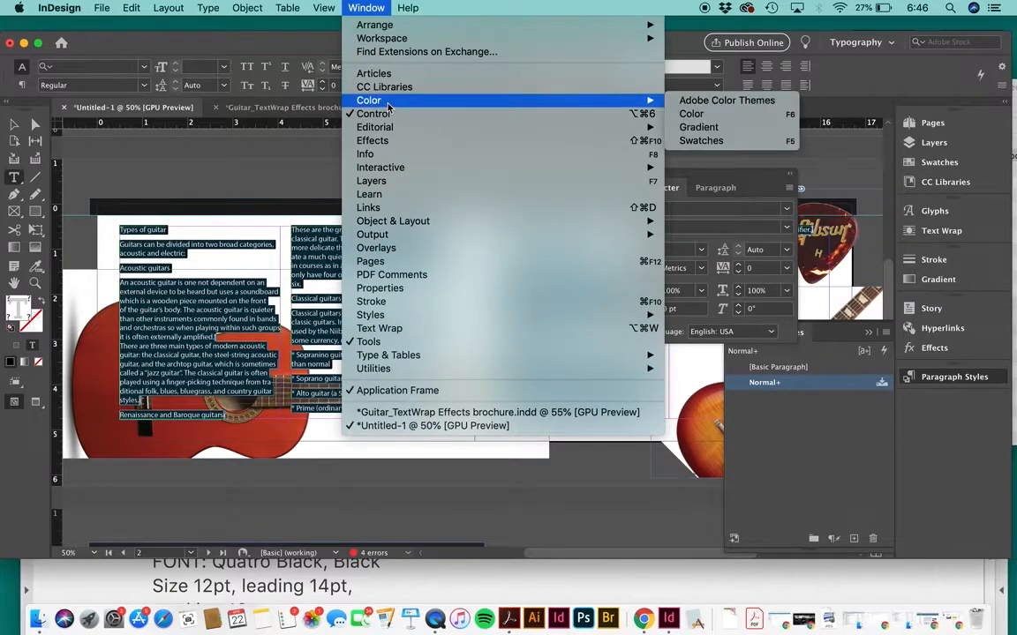
pyautogui.click(702, 141)
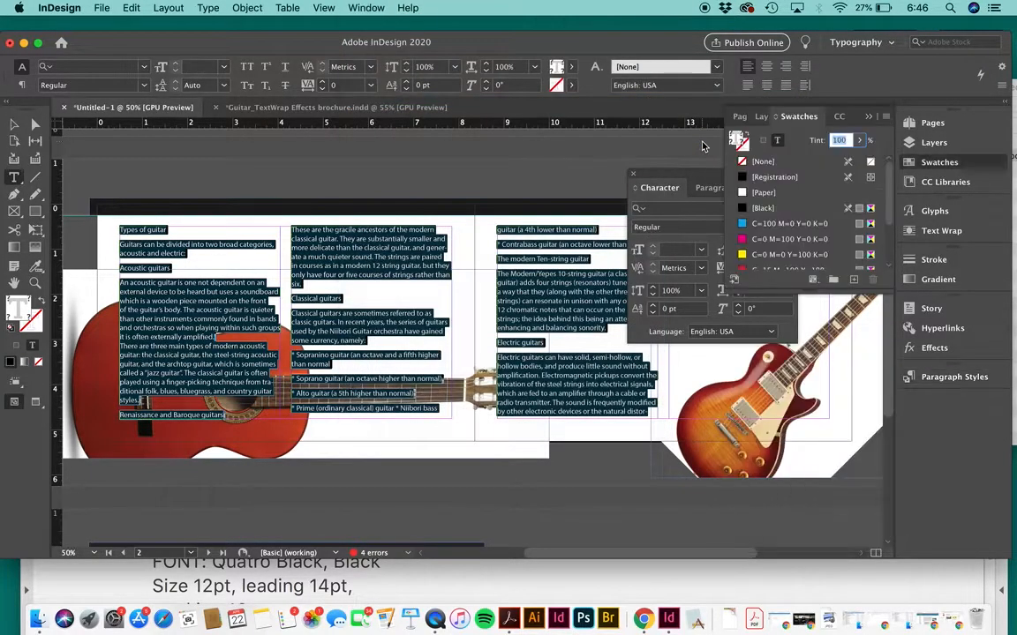
pyautogui.click(886, 118)
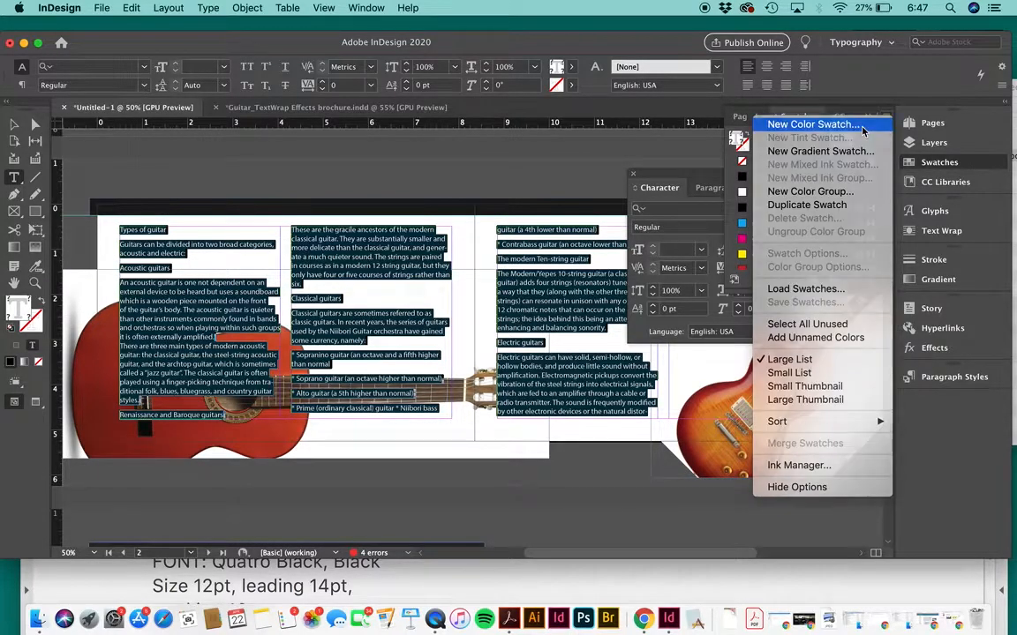
pyautogui.click(862, 125)
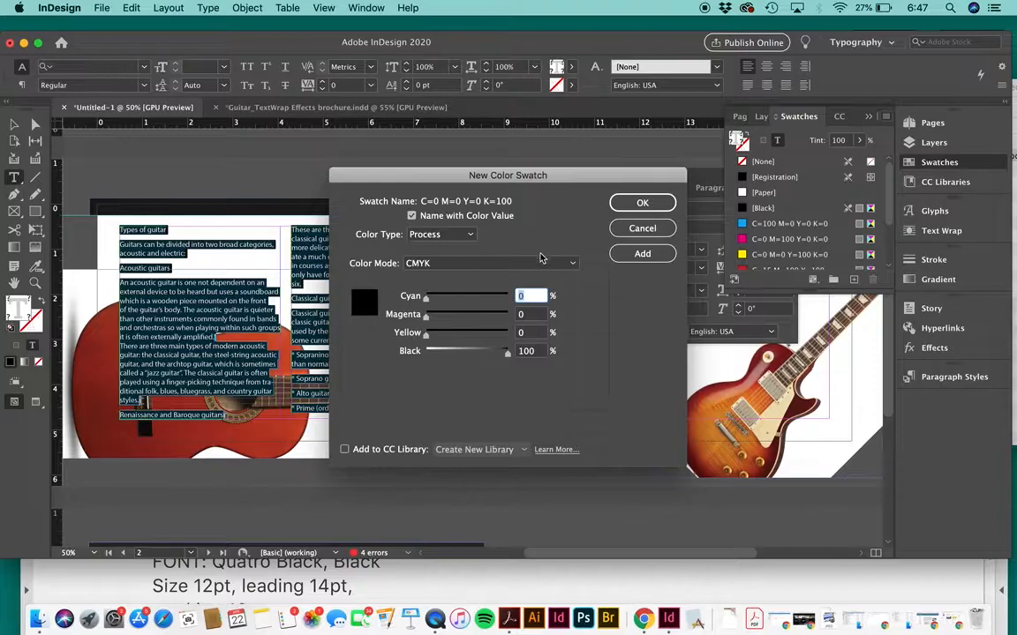
pyautogui.click(533, 264)
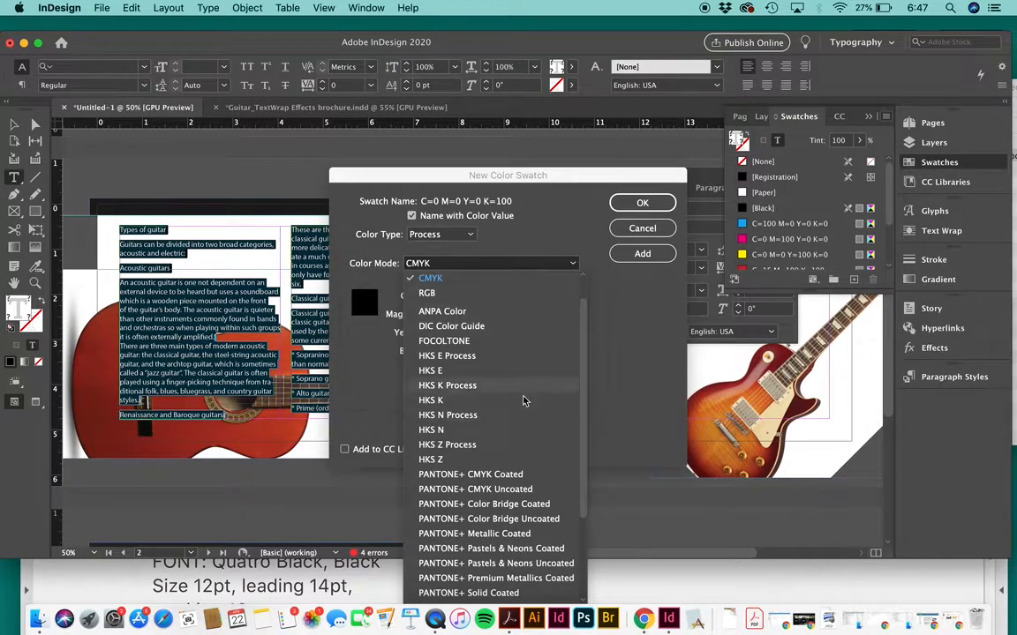
pyautogui.scroll(-5, 527, 534)
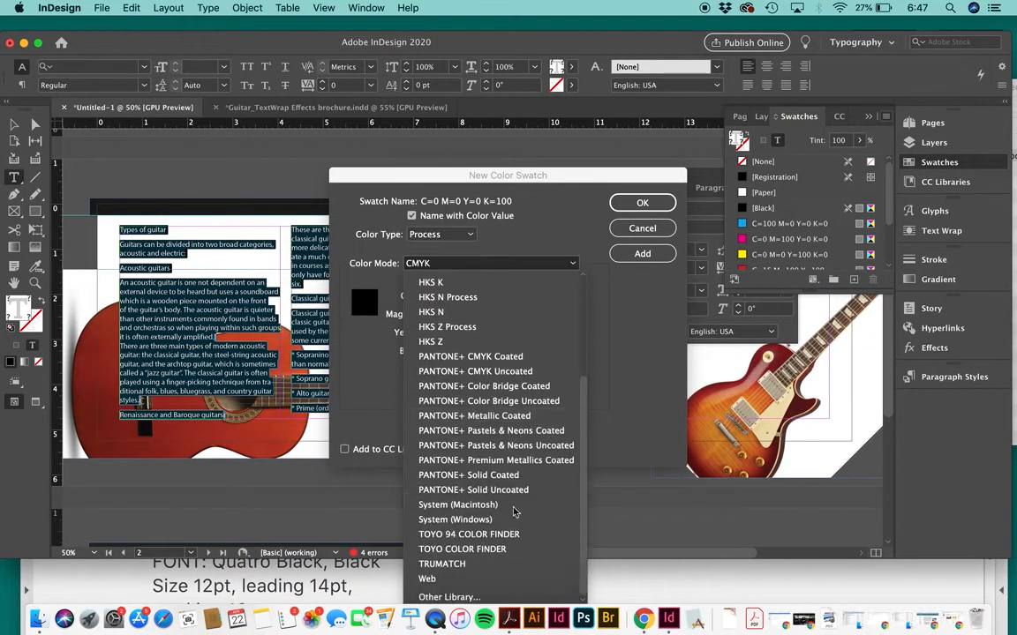
pyautogui.click(514, 467)
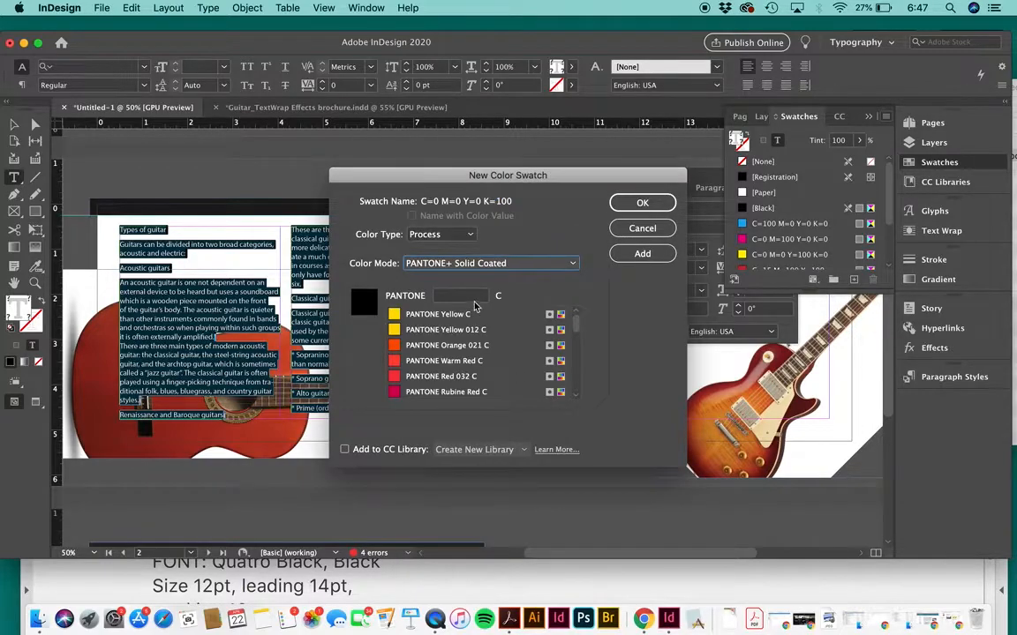
pyautogui.click(468, 299)
pyautogui.write('7510')
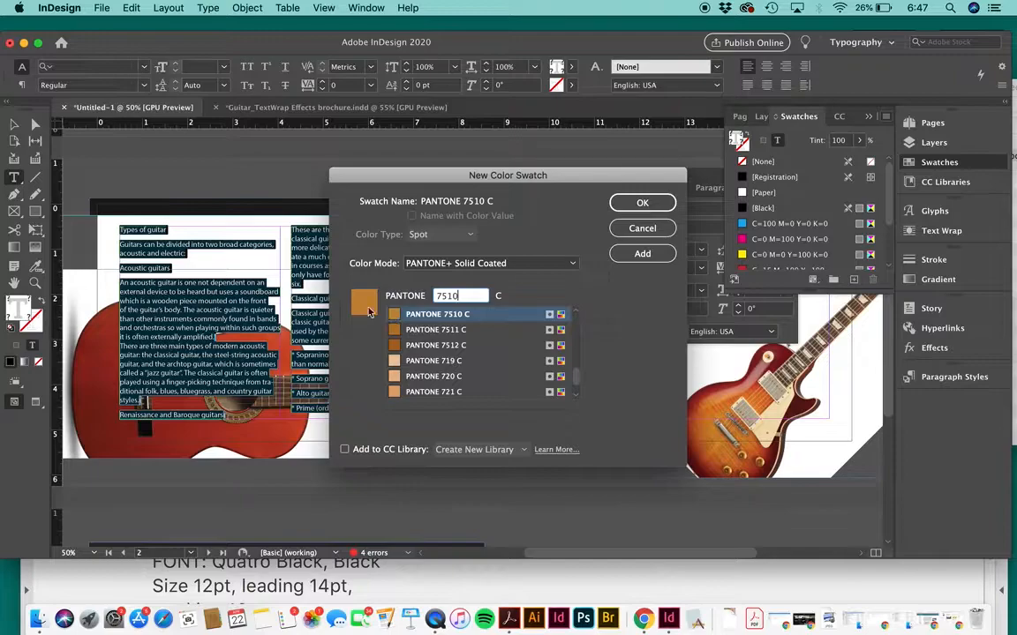
pyautogui.click(642, 203)
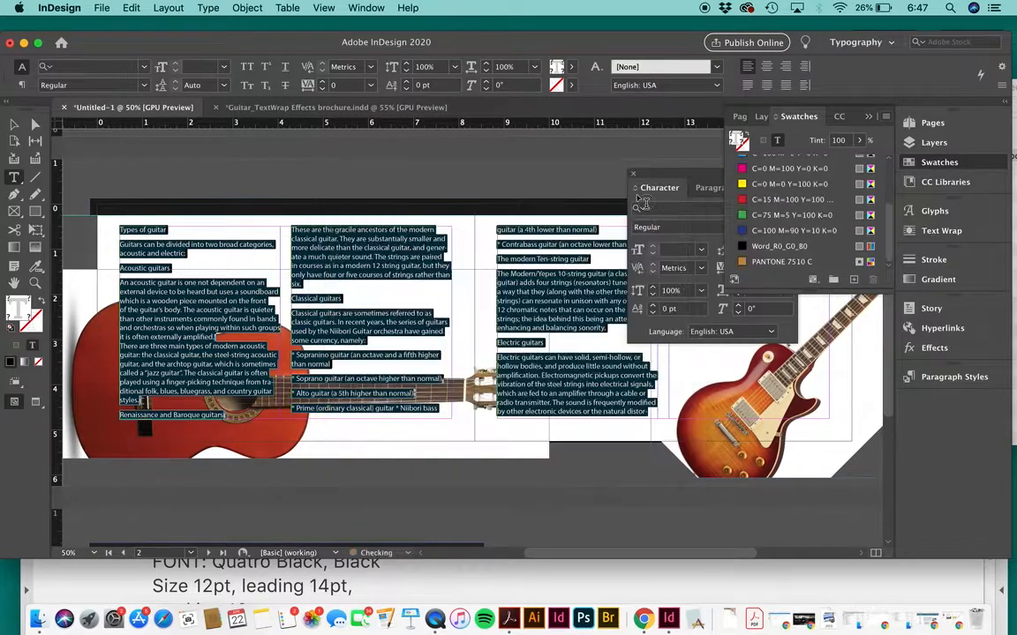
# Move the Character panel clear of the swatch list and select all unused swatches
pyautogui.moveTo(695, 181); pyautogui.dragTo(571, 183)
pyautogui.scroll(3, 793, 212)
pyautogui.click(786, 212)
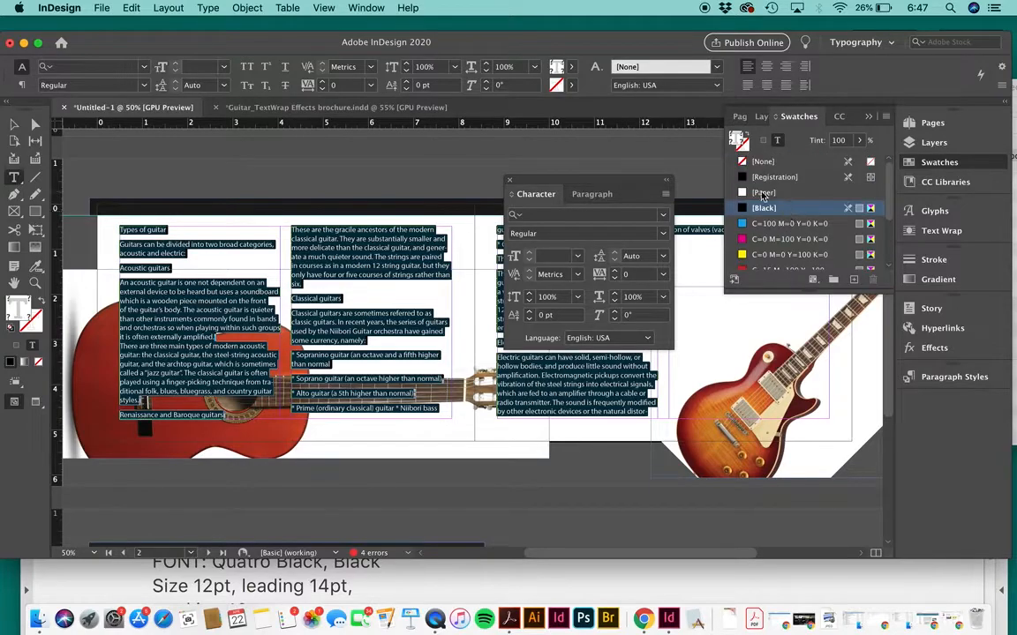
pyautogui.scroll(-5, 786, 228)
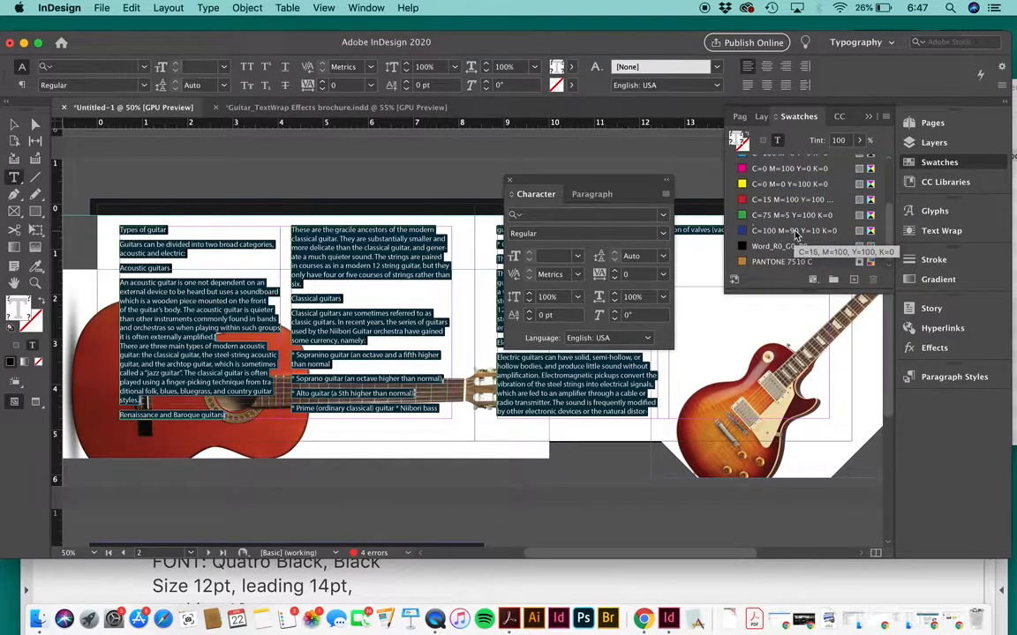
pyautogui.click(886, 116)
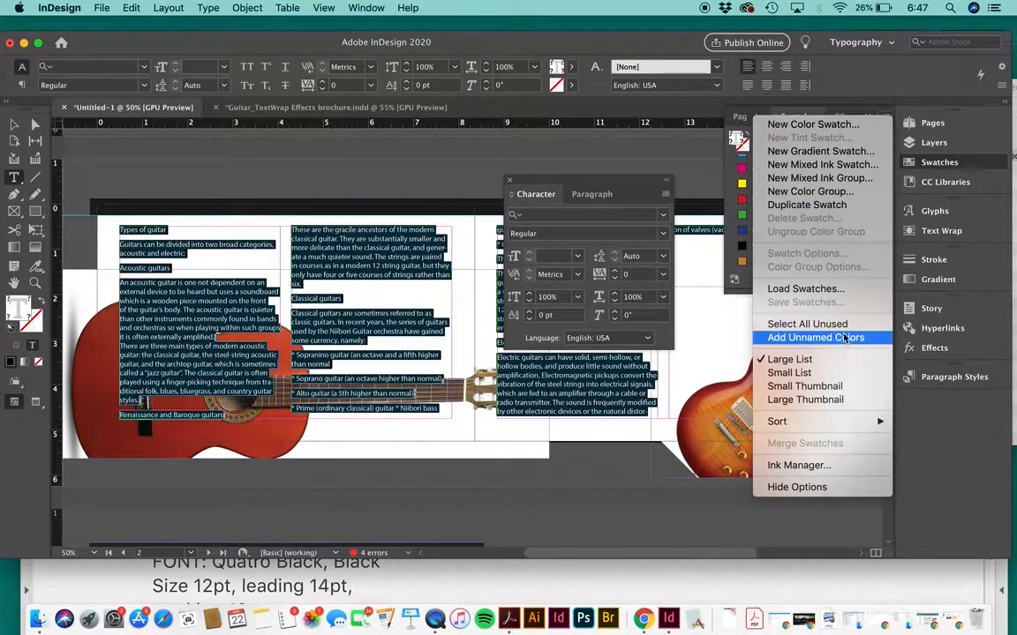
pyautogui.click(806, 324)
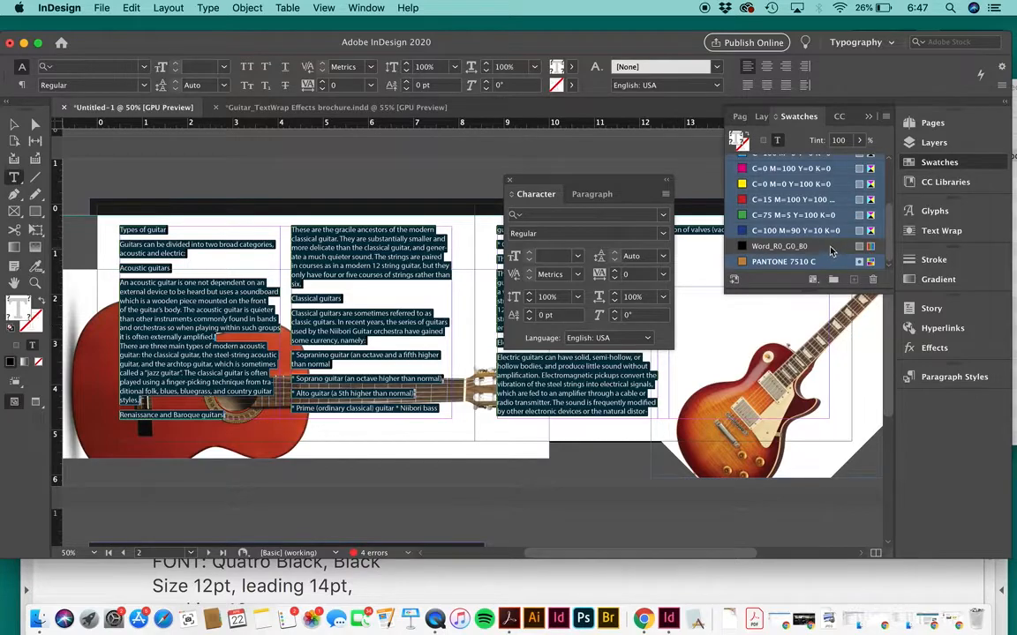
# Delete the default CMYK color swatches together with Word_R0_G0_B0, replacing them with the defined swatch [Black]
pyautogui.click(783, 249)
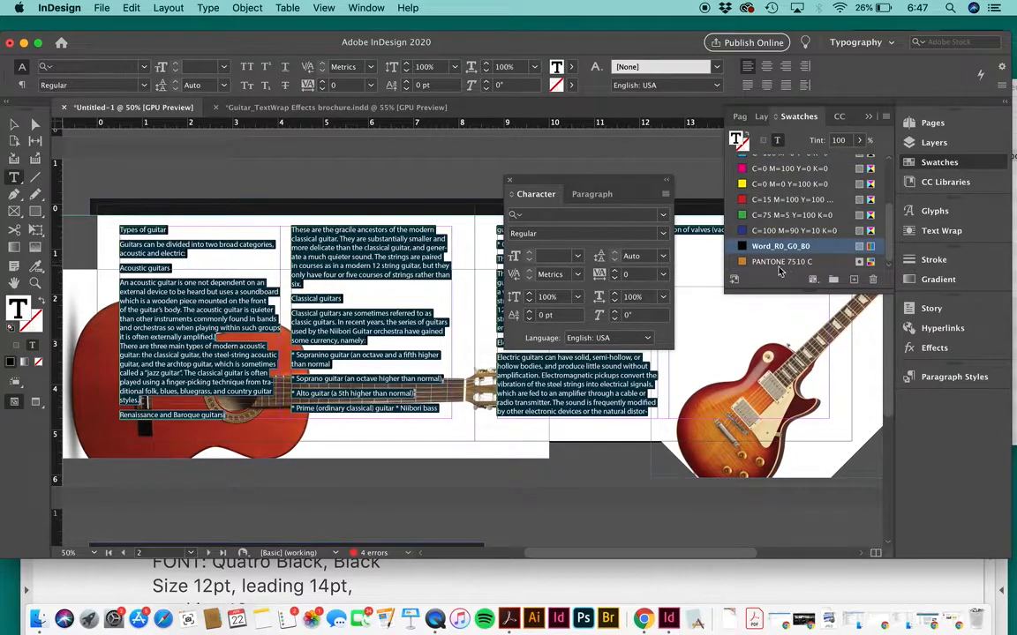
pyautogui.moveTo(639, 185); pyautogui.dragTo(672, 168)
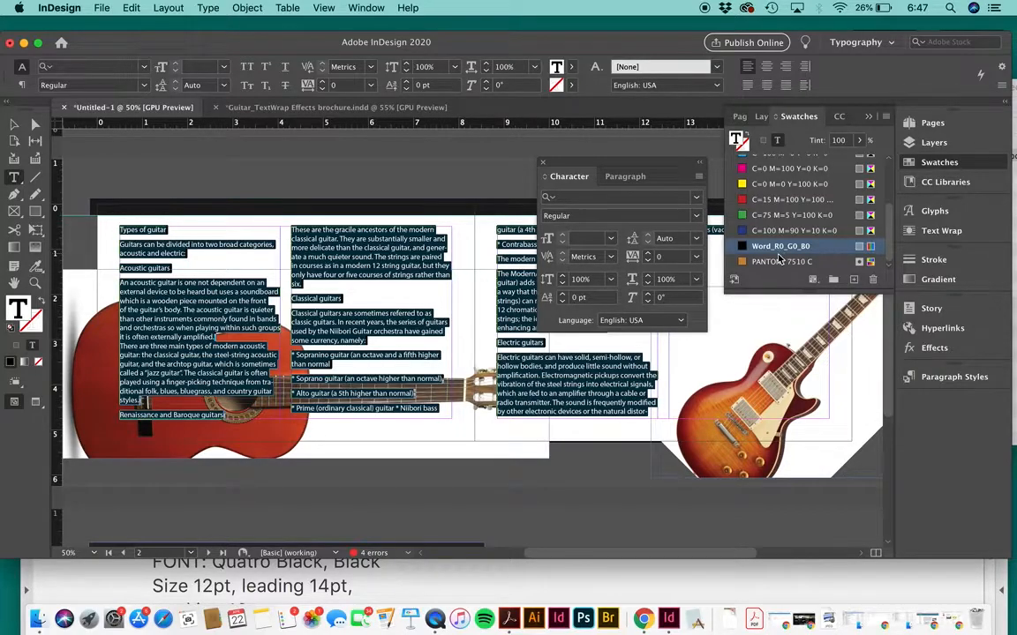
pyautogui.scroll(3, 786, 221)
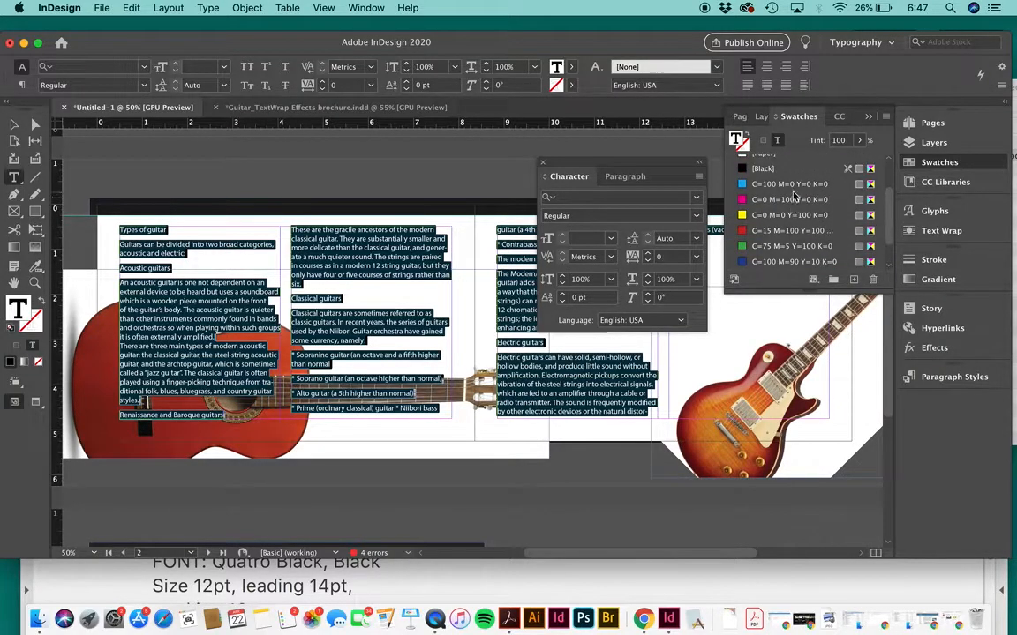
pyautogui.keyDown('shift'); pyautogui.click(792, 188); pyautogui.keyUp('shift')
pyautogui.scroll(-2, 827, 258)
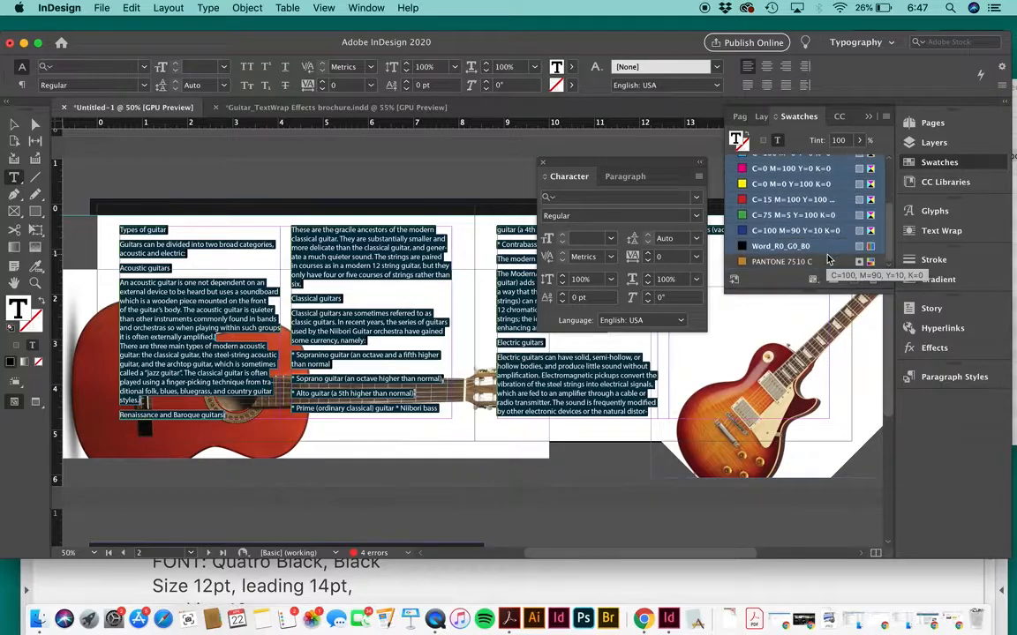
pyautogui.click(874, 279)
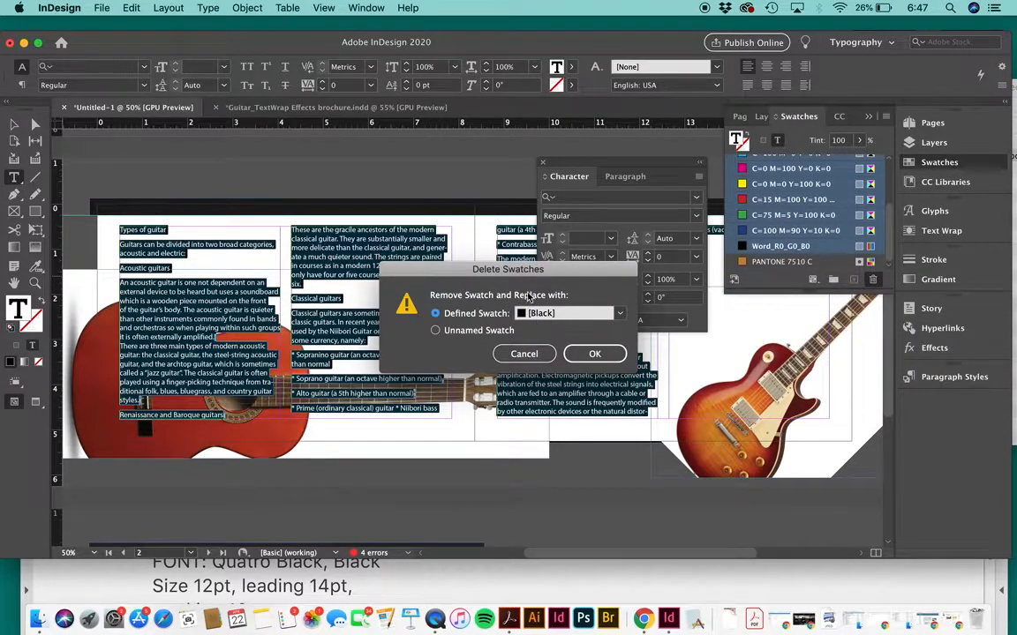
pyautogui.click(596, 355)
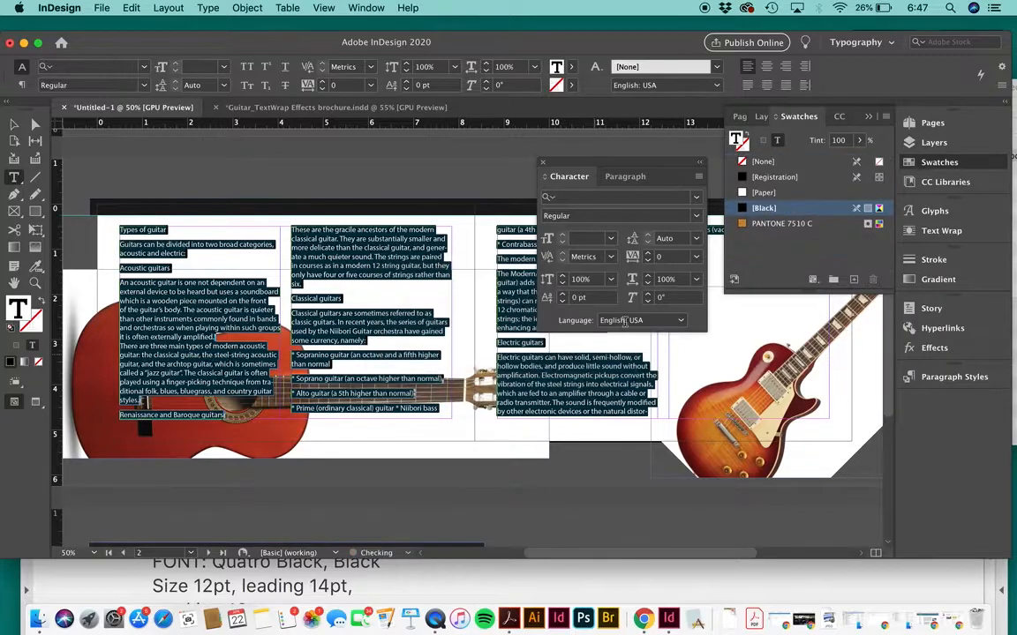
# Set the font of the selected guitar story to Adobe Garamond Regular
pyautogui.moveTo(662, 164); pyautogui.dragTo(743, 215)
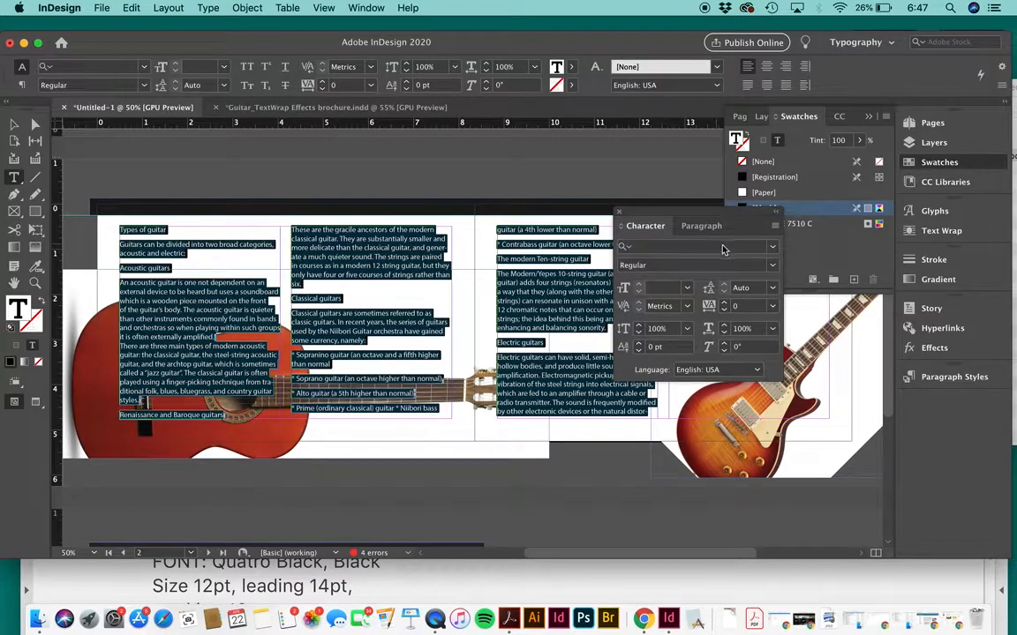
pyautogui.click(713, 248)
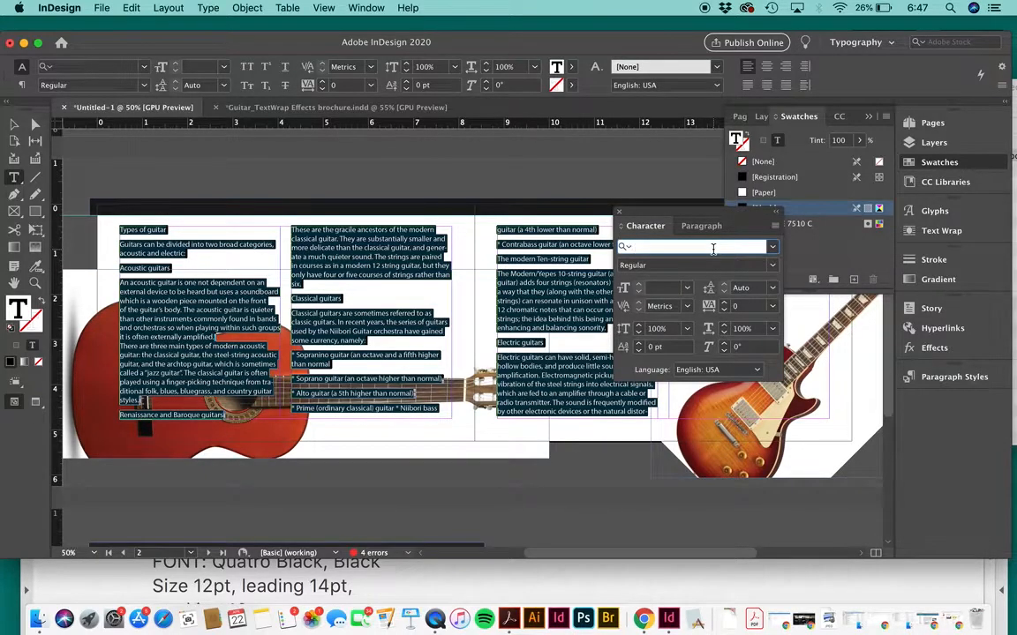
pyautogui.write('adobe')
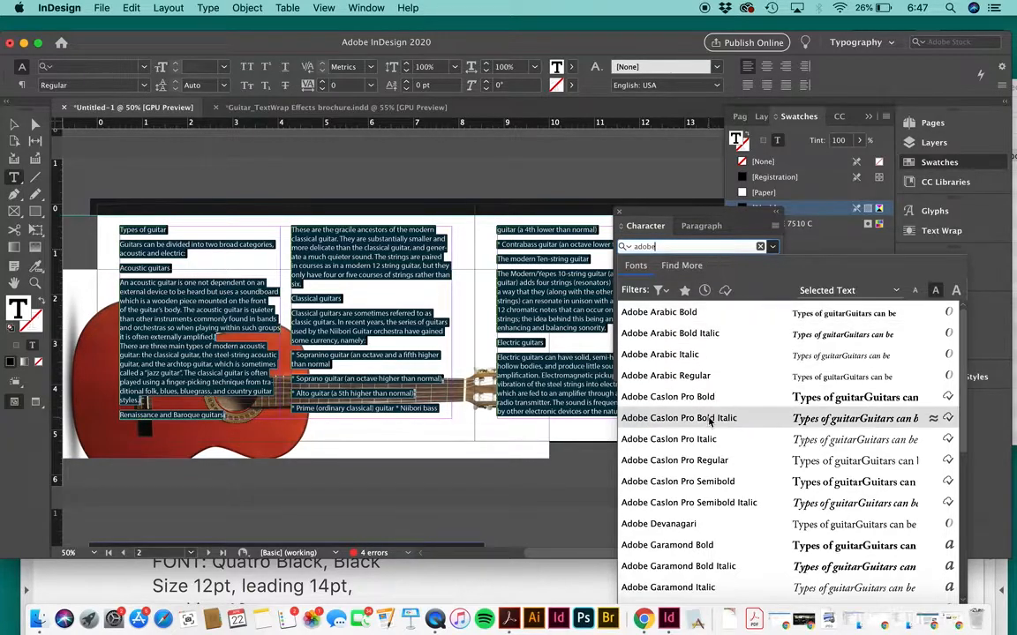
pyautogui.scroll(-5, 710, 421)
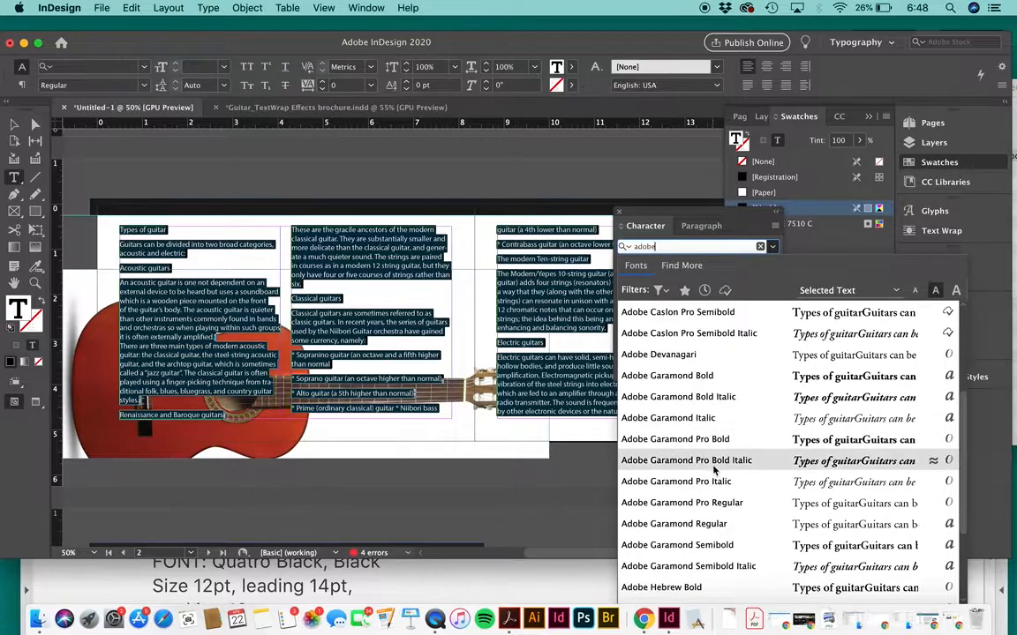
pyautogui.click(722, 526)
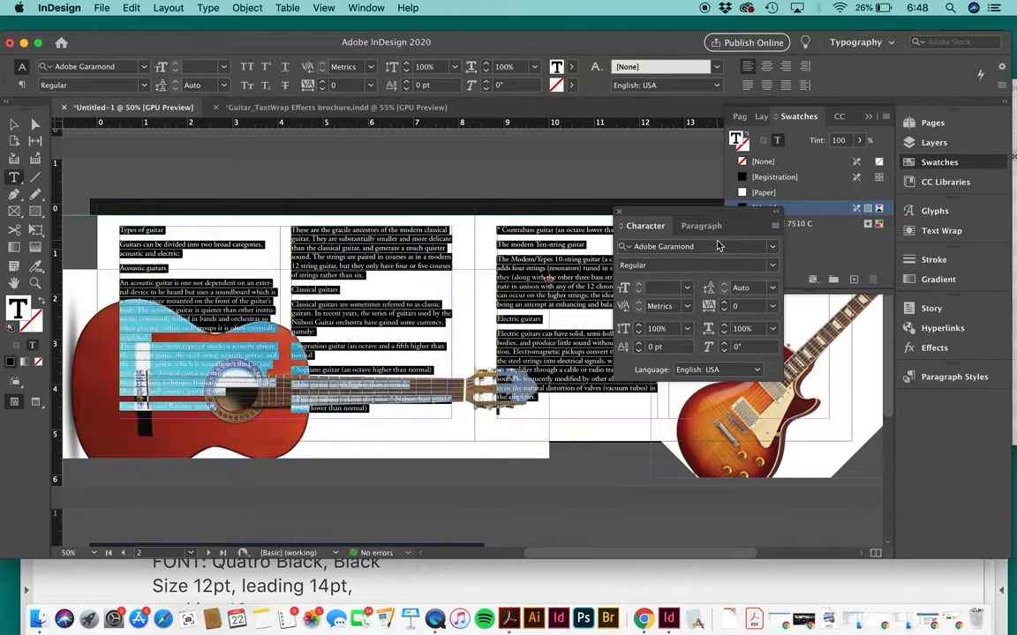
# Switch to the notes PDF in Acrobat and highlight the body copy's font, size and leading specification
pyautogui.click(258, 622)
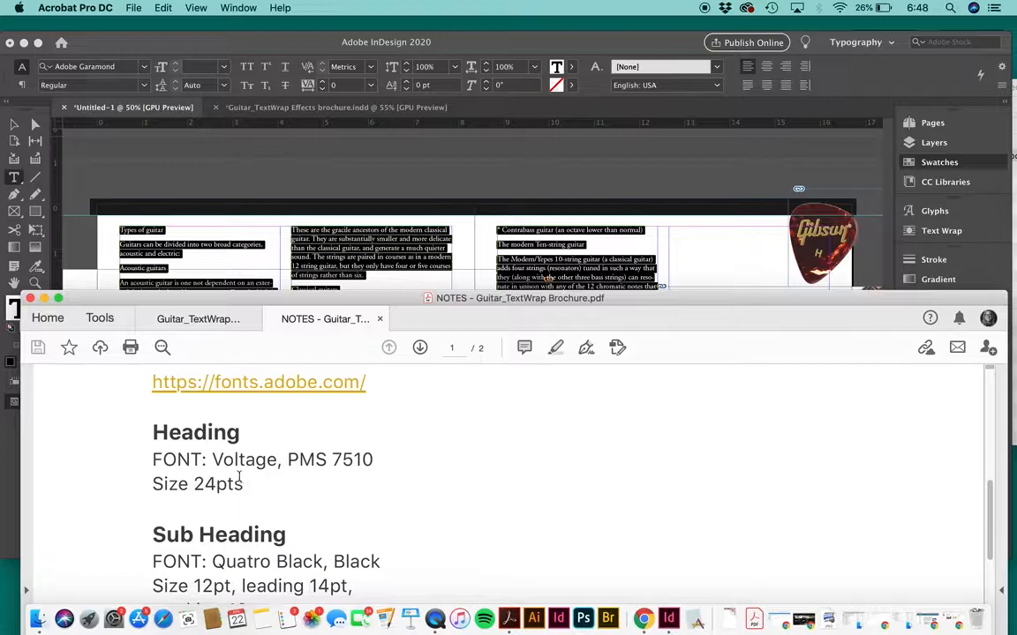
pyautogui.scroll(-4, 300, 504)
pyautogui.scroll(-3, 300, 504)
pyautogui.moveTo(210, 473); pyautogui.dragTo(179, 472)
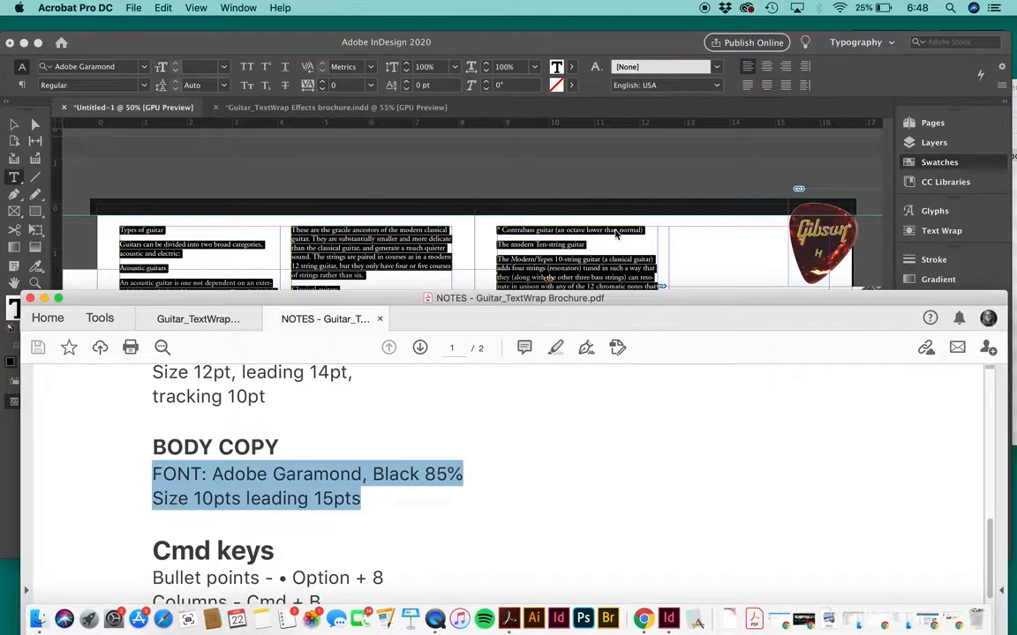
# Return to InDesign and set the selected story to a 10 pt font size with 15 pt leading
pyautogui.click(651, 182)
pyautogui.click(661, 288)
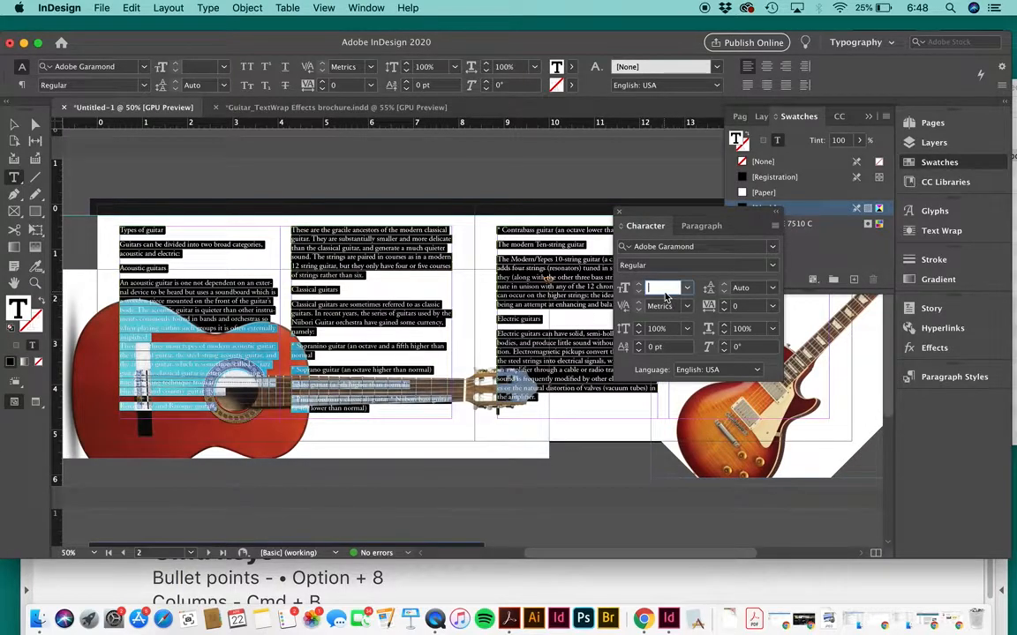
pyautogui.write('10')
pyautogui.press('Tab')
pyautogui.click(749, 292)
pyautogui.write('15')
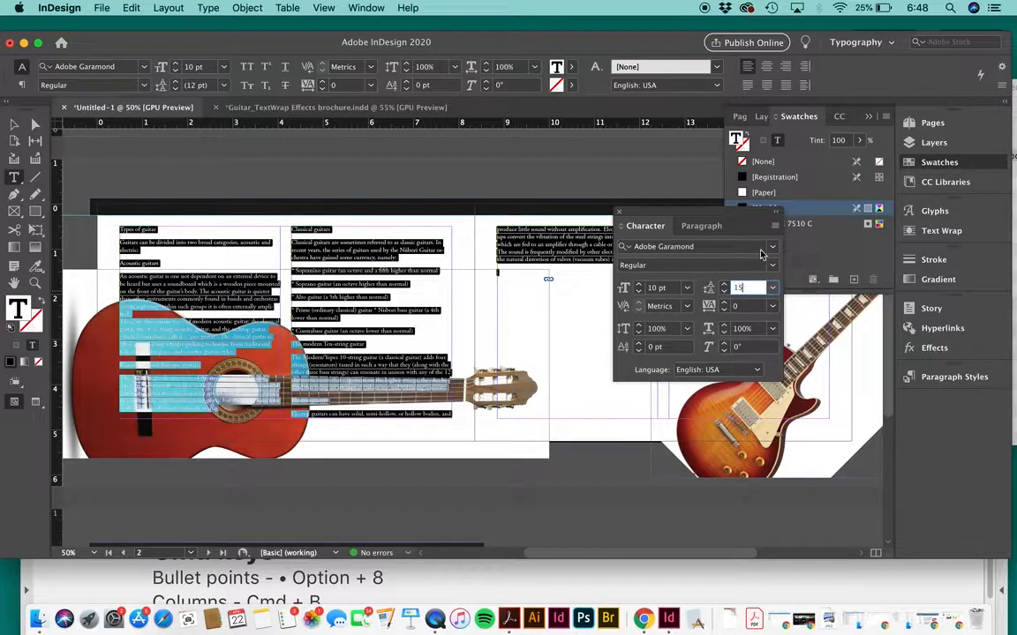
pyautogui.moveTo(755, 215); pyautogui.dragTo(706, 292)
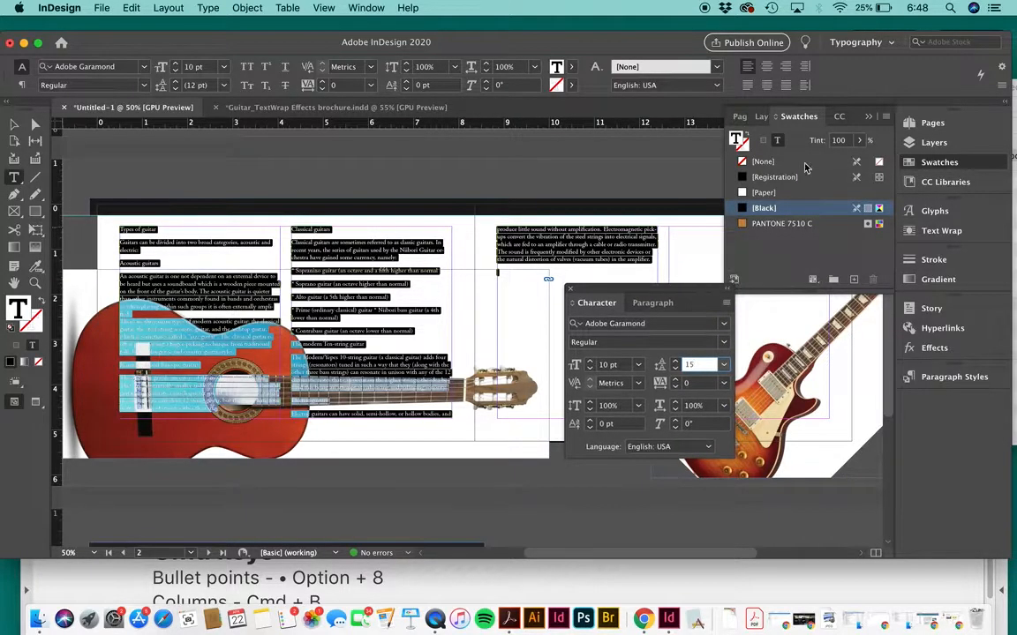
pyautogui.press('Return')
# Set the tint of the selected story's black text color to 85%
pyautogui.moveTo(848, 142); pyautogui.dragTo(821, 144)
pyautogui.write('85')
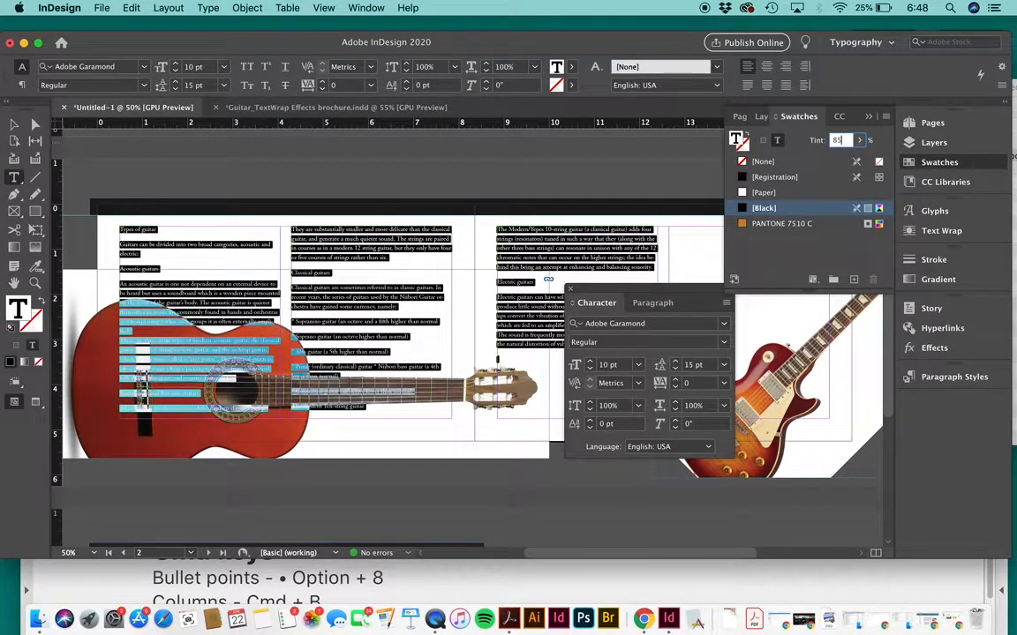
pyautogui.press('Return')
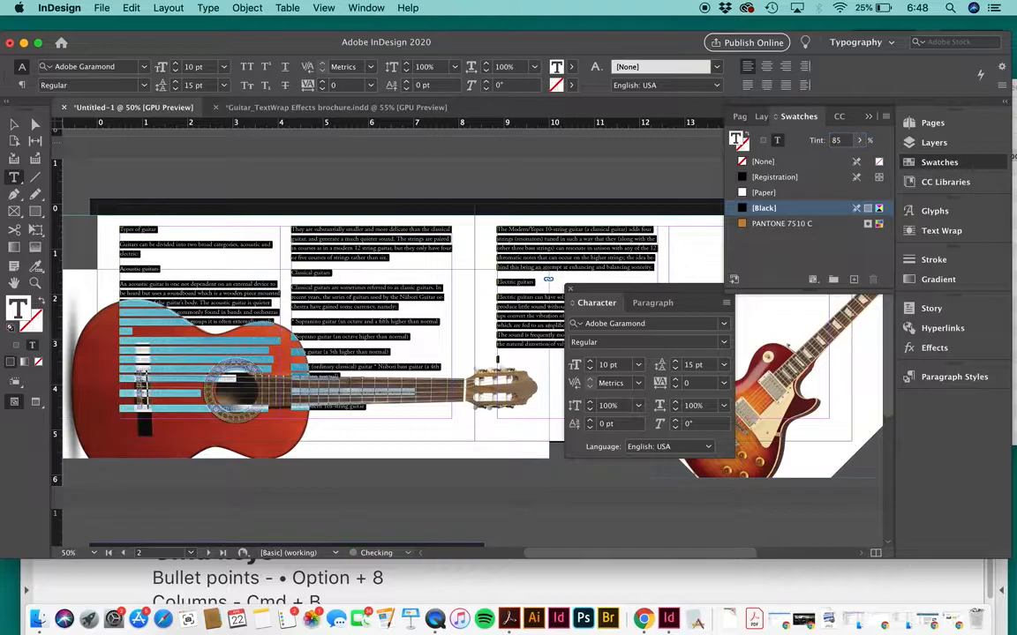
# Deselect the story and place a horizontal guide at 1.015 in above the body columns in the Guitar_TextWrap Effects reference brochure
pyautogui.click(14, 124)
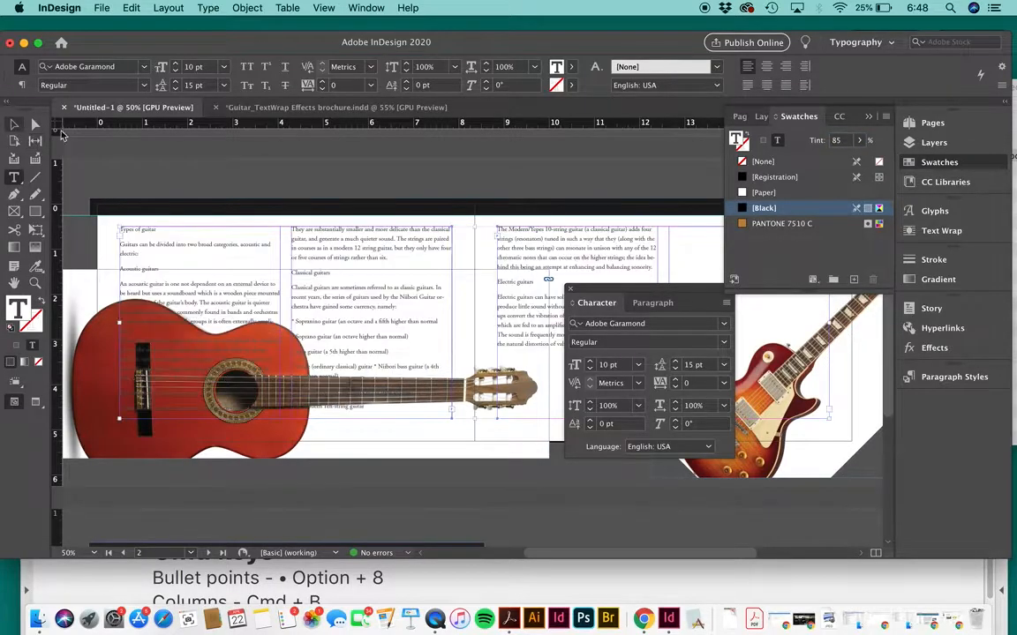
pyautogui.click(178, 179)
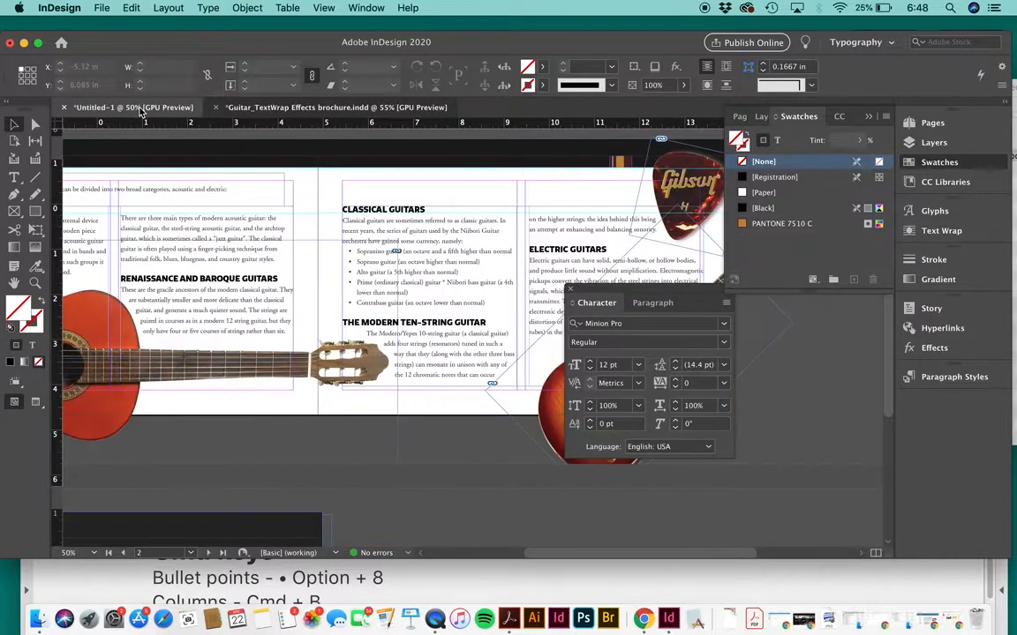
pyautogui.scroll(3, 275, 254)
pyautogui.hscroll(-4, 275, 254)
pyautogui.scroll(-3, 275, 254)
pyautogui.hscroll(-2, 275, 254)
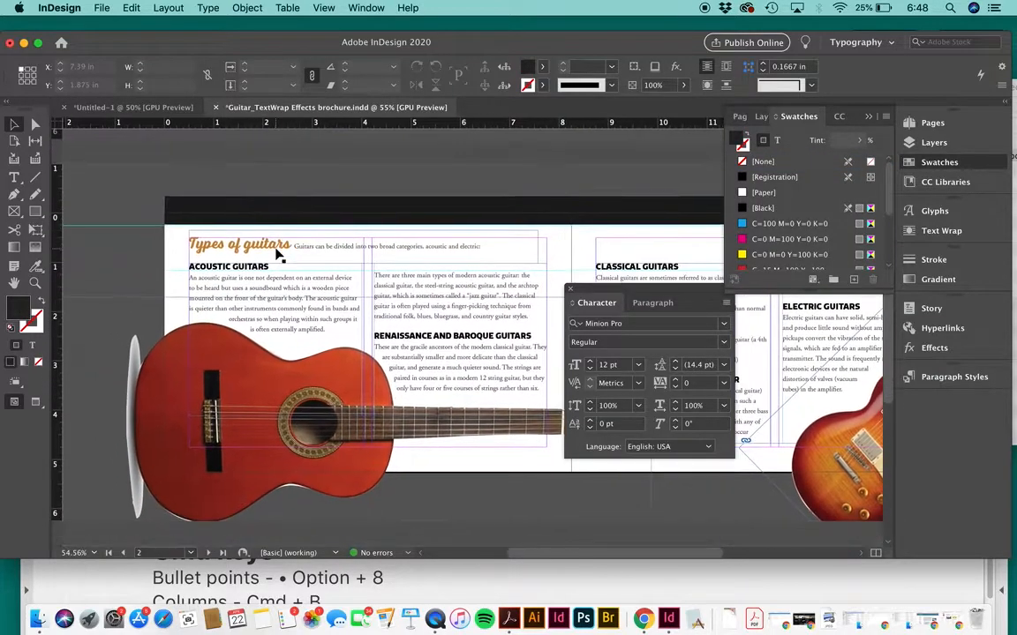
pyautogui.moveTo(148, 130); pyautogui.dragTo(152, 264)
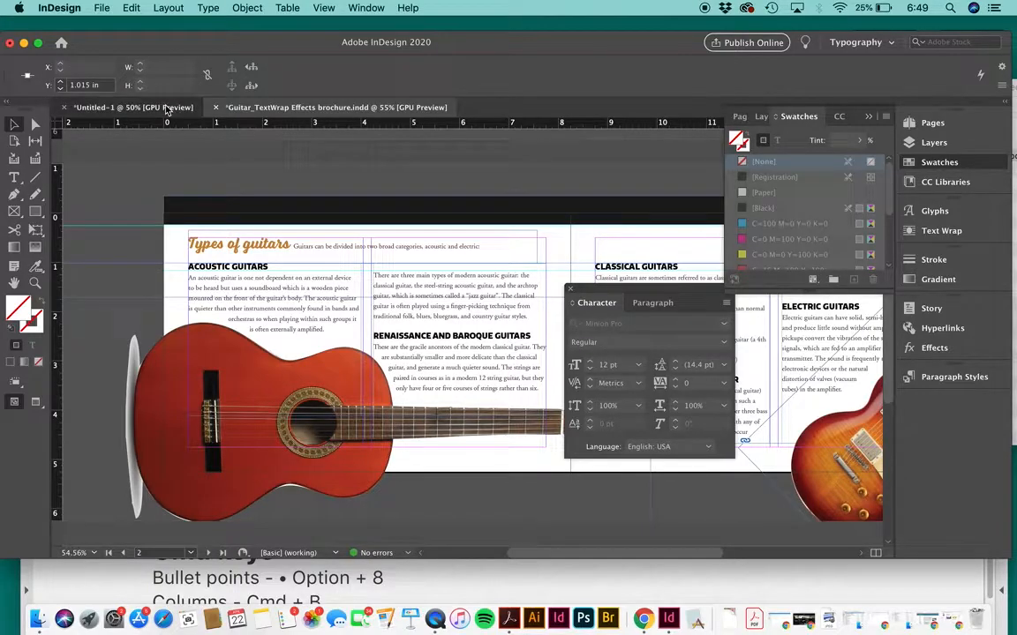
# In the untitled brochure, add a horizontal guide about 1 in down the left page and lower its text frame's upper edge to 1.055 in
pyautogui.click(166, 107)
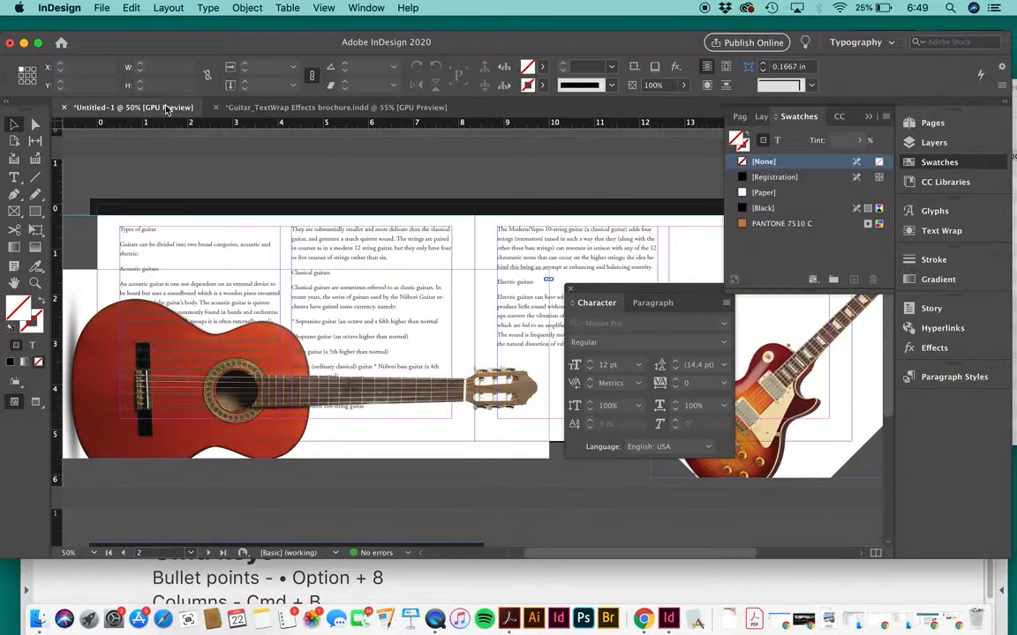
pyautogui.click(258, 115)
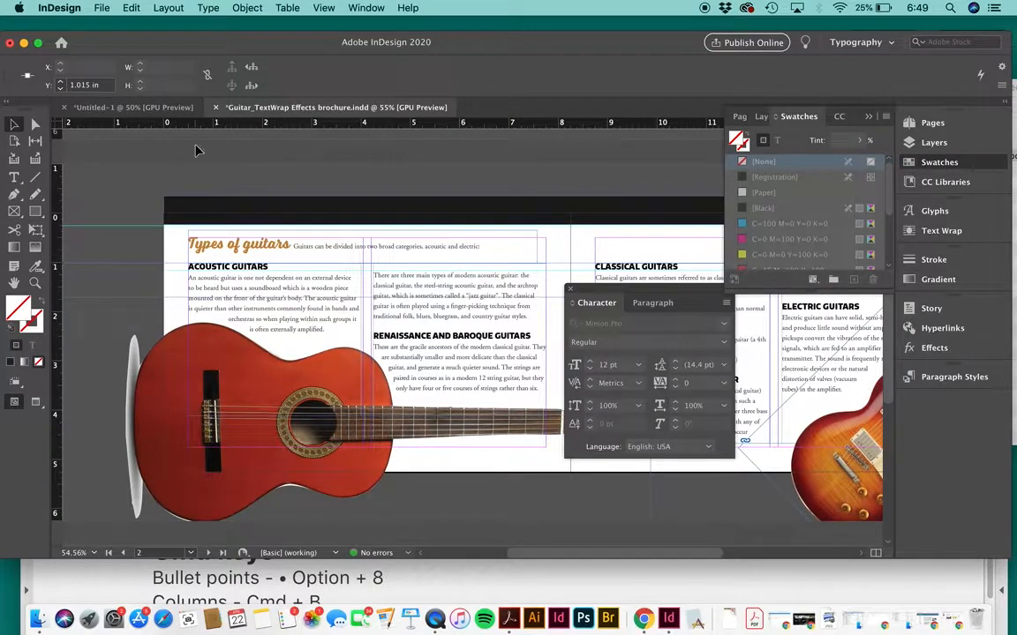
pyautogui.click(172, 116)
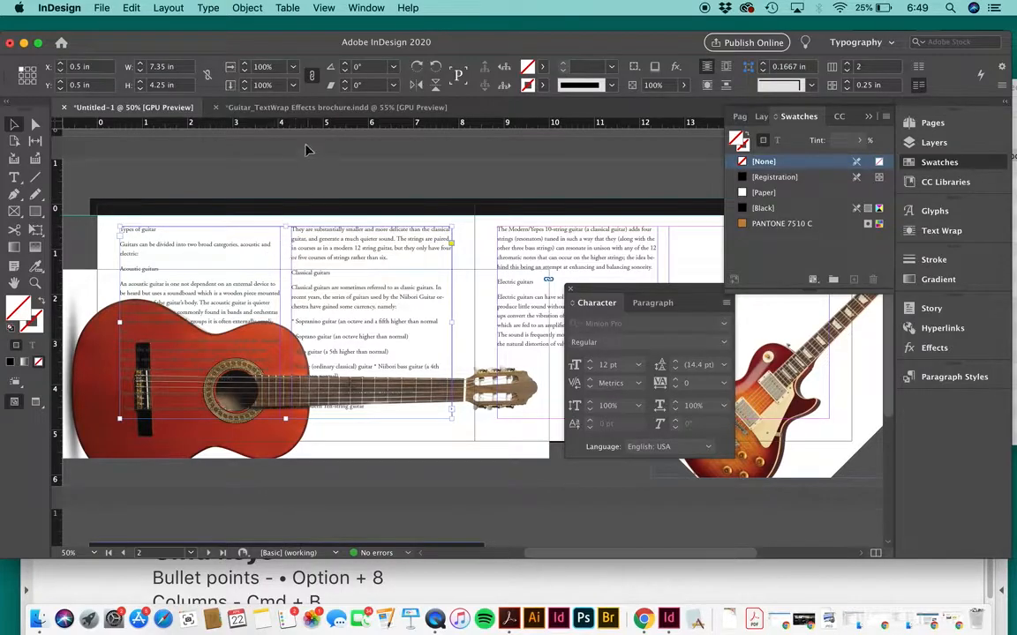
pyautogui.moveTo(296, 130); pyautogui.dragTo(289, 250)
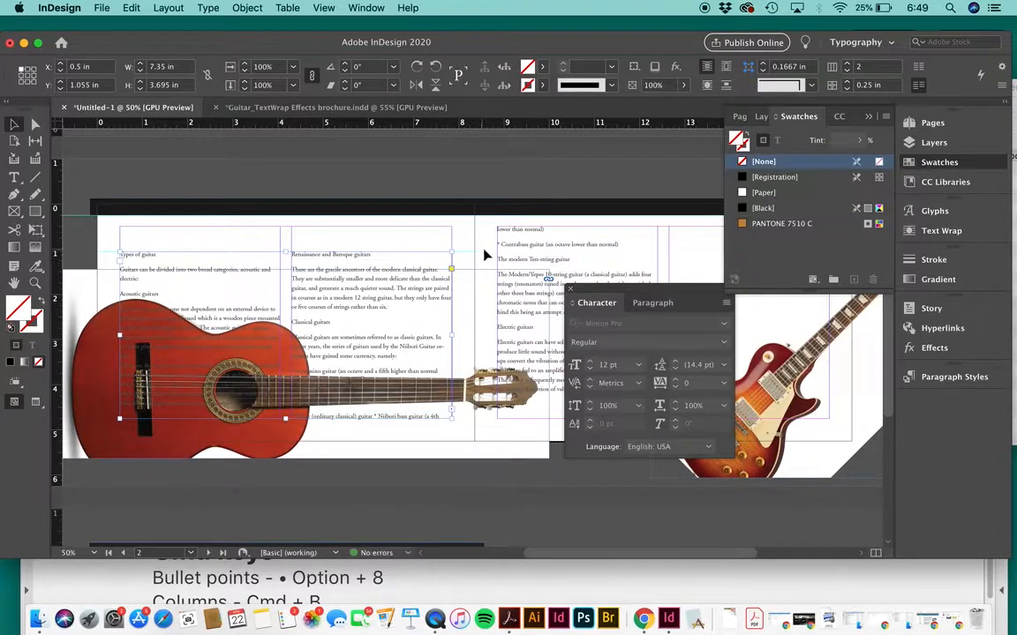
# Add a matching guide on the right page and lower its text frame's upper edge to 1.055 in, moving the Character panel out of the way
pyautogui.click(922, 122)
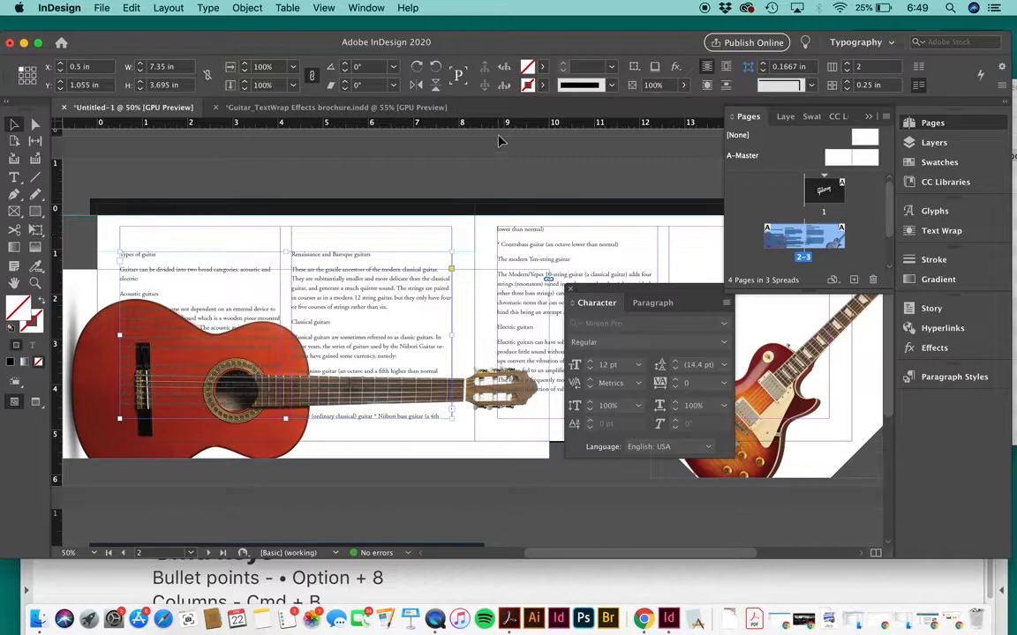
pyautogui.moveTo(492, 130); pyautogui.dragTo(490, 252)
pyautogui.click(627, 240)
pyautogui.moveTo(649, 303); pyautogui.dragTo(768, 241)
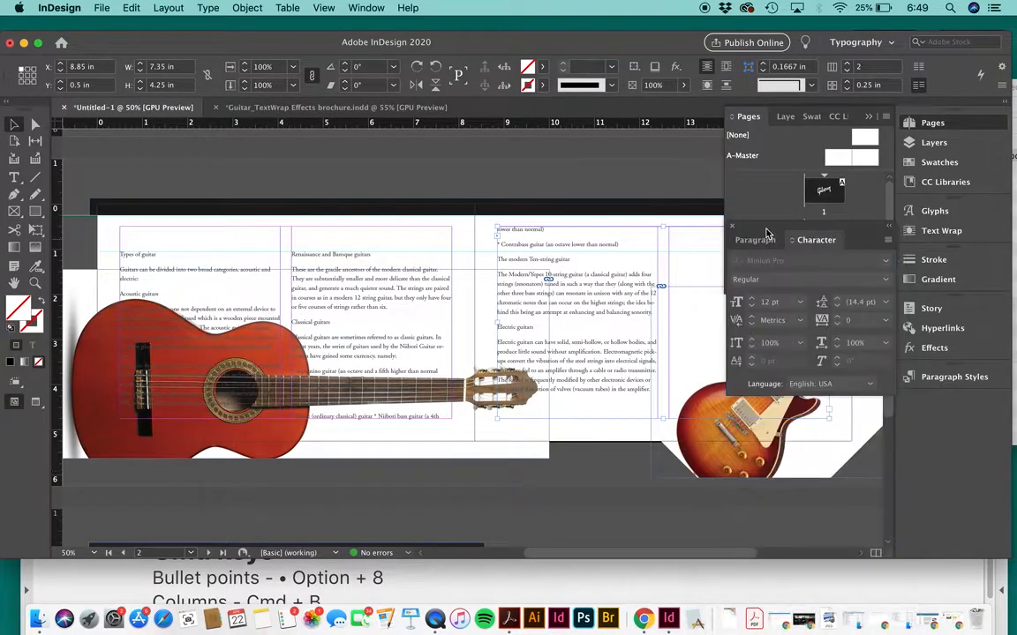
pyautogui.moveTo(667, 229); pyautogui.dragTo(666, 253)
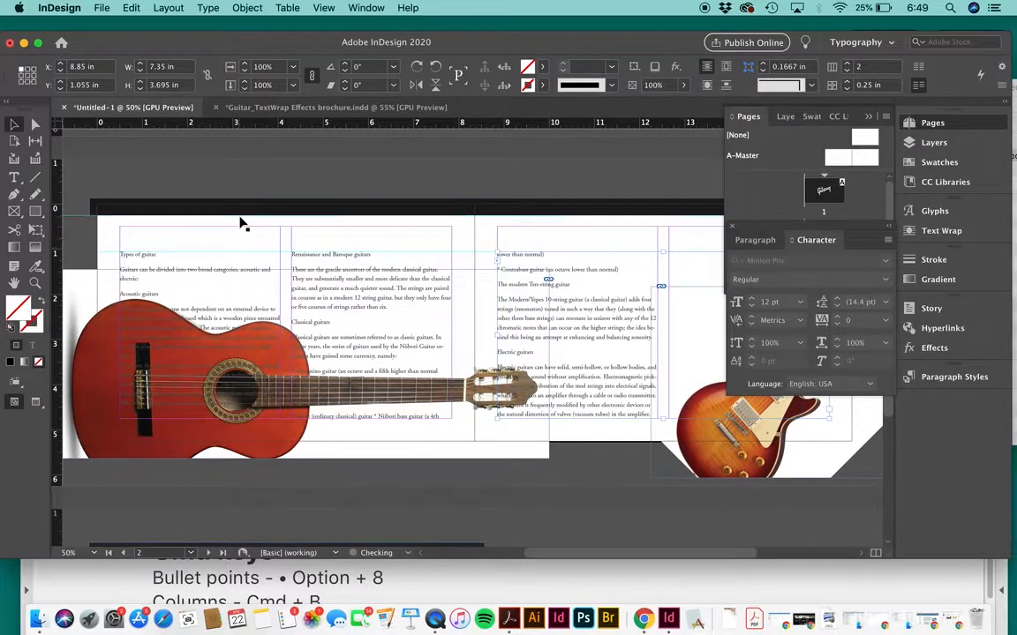
# Examine the character formatting of the subheading, the main heading and the introductory sentence in the Guitar_TextWrap Effects reference brochure
pyautogui.click(279, 109)
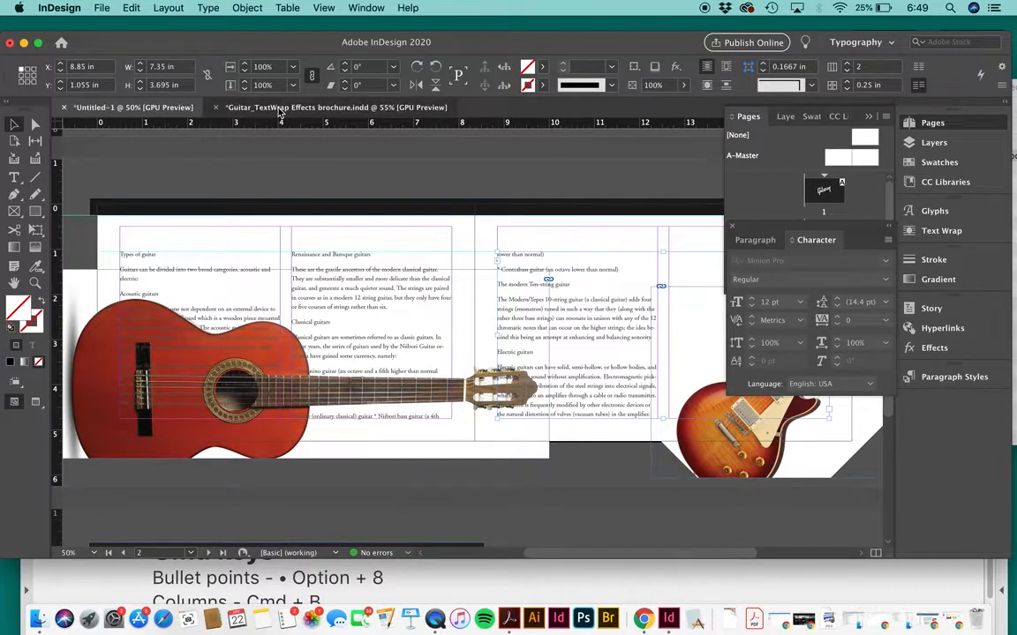
pyautogui.click(15, 180)
pyautogui.moveTo(271, 266); pyautogui.dragTo(189, 266)
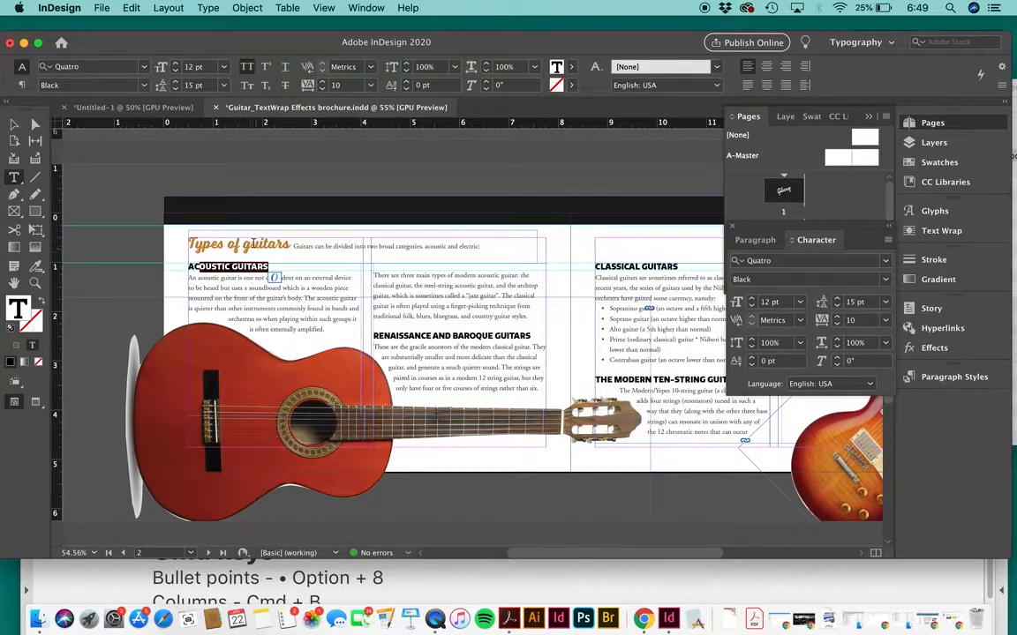
pyautogui.click(227, 240)
pyautogui.moveTo(263, 241); pyautogui.dragTo(204, 240)
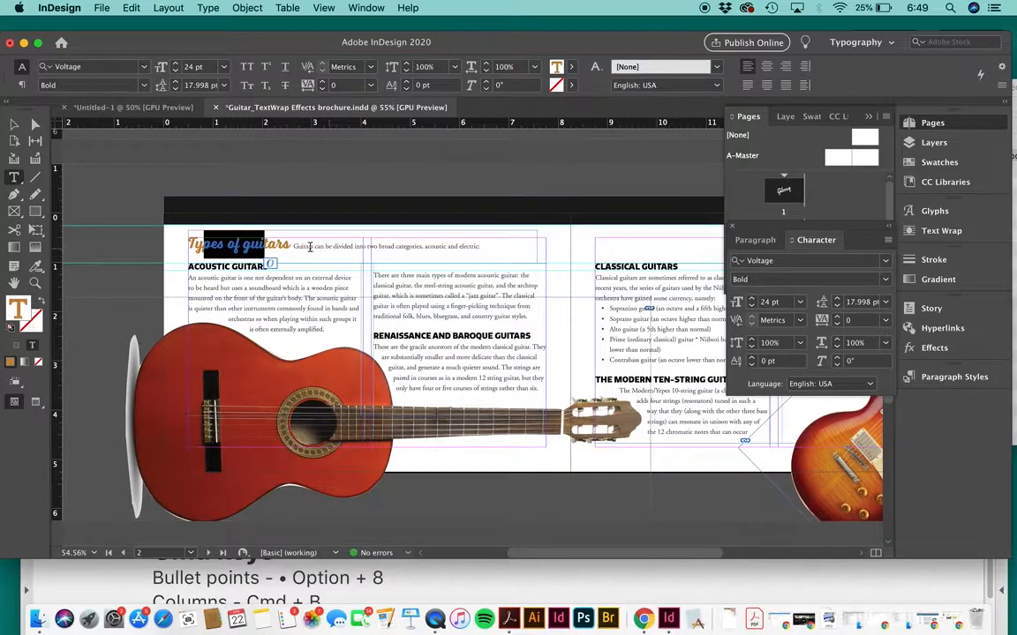
pyautogui.moveTo(301, 246); pyautogui.dragTo(347, 246)
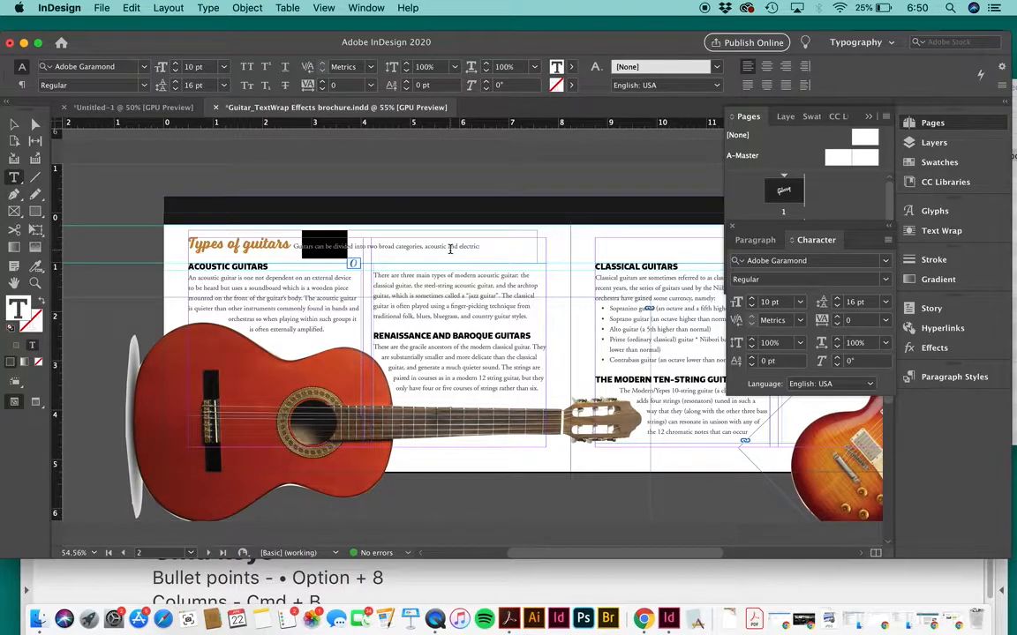
# Cut the "Types of guitar" heading and introductory sentence from the untitled brochure's left story and remove the leftover blank line
pyautogui.click(144, 109)
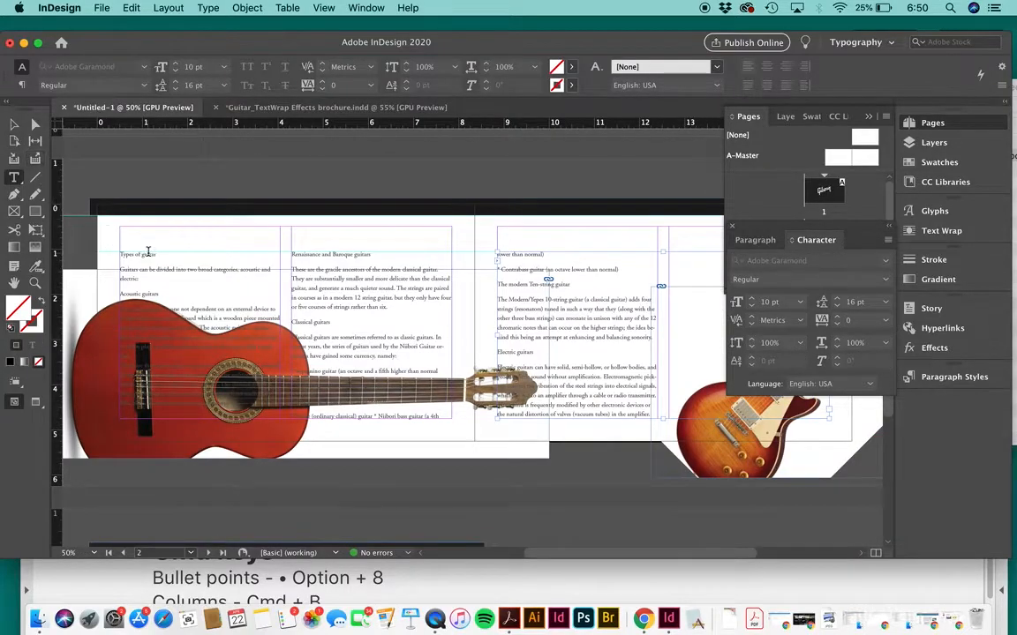
pyautogui.moveTo(146, 276); pyautogui.dragTo(113, 261)
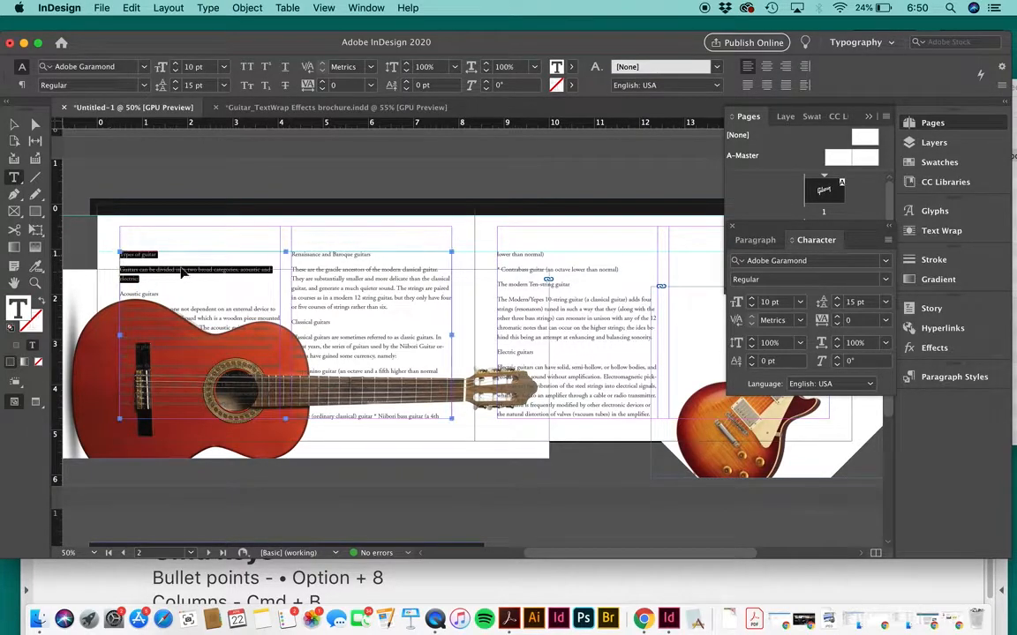
pyautogui.click(138, 278)
pyautogui.keyDown('shift'); pyautogui.click(113, 256); pyautogui.keyUp('shift')
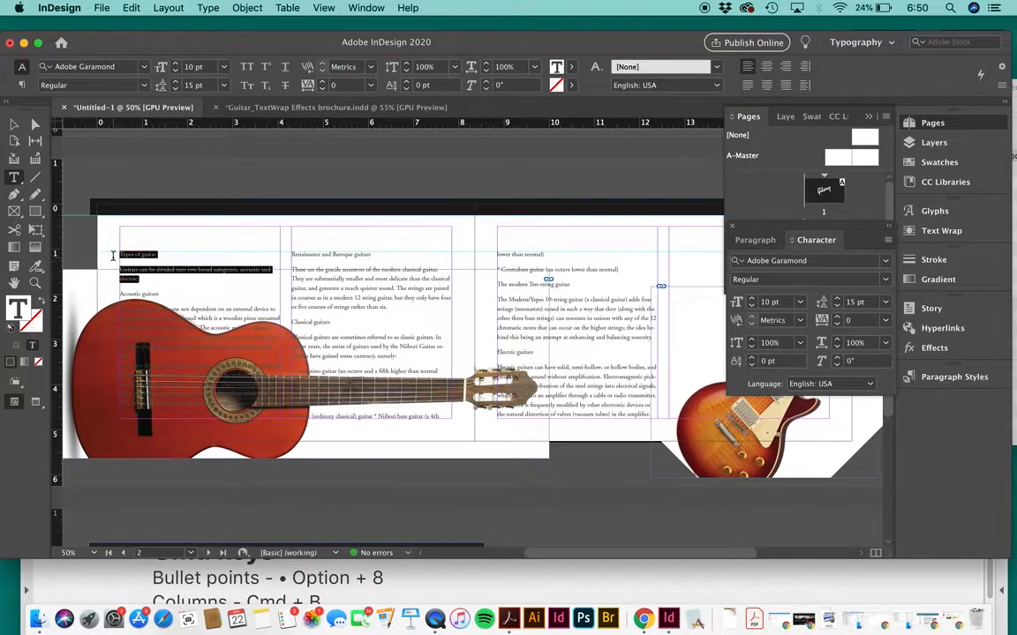
pyautogui.press('BackSpace')
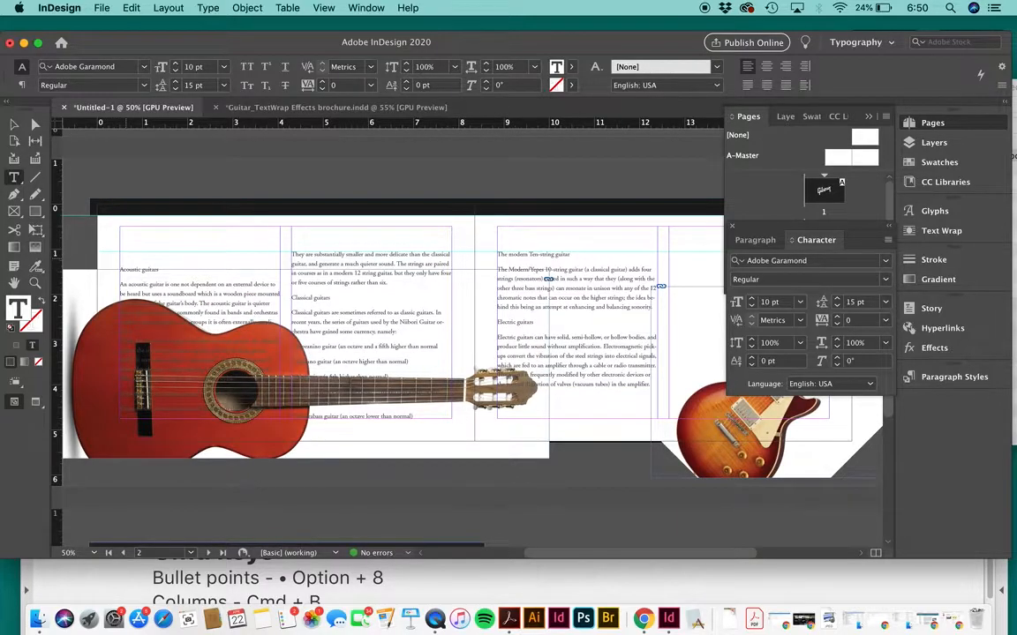
pyautogui.press('BackSpace')
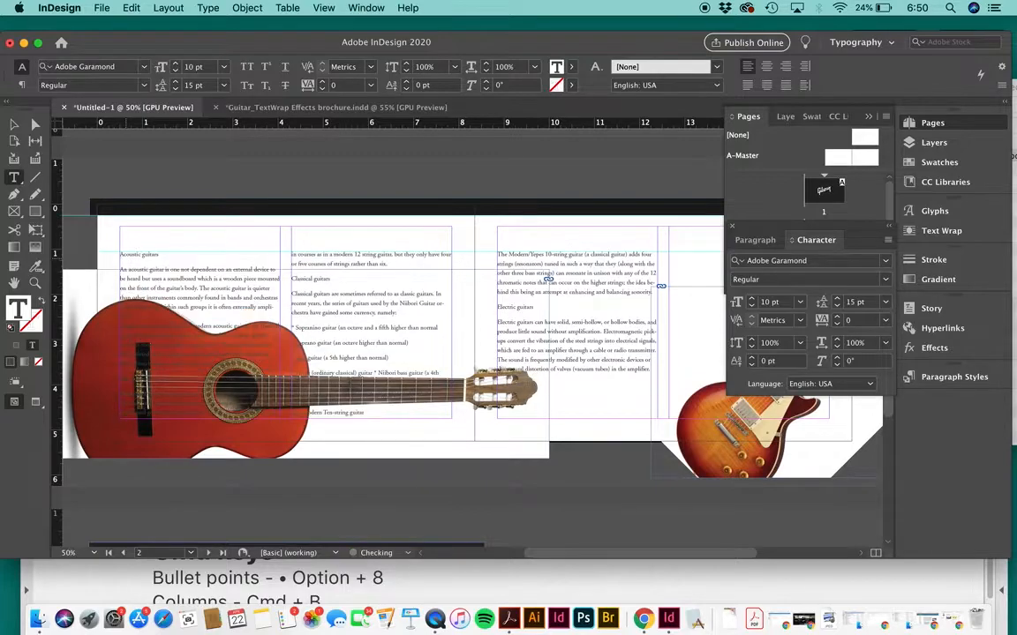
# Draw a text frame about 6 in wide above the left page's columns and paste the heading and introductory sentence, joined on one line
pyautogui.press('super+equal')
pyautogui.hscroll(4, 428, 305)
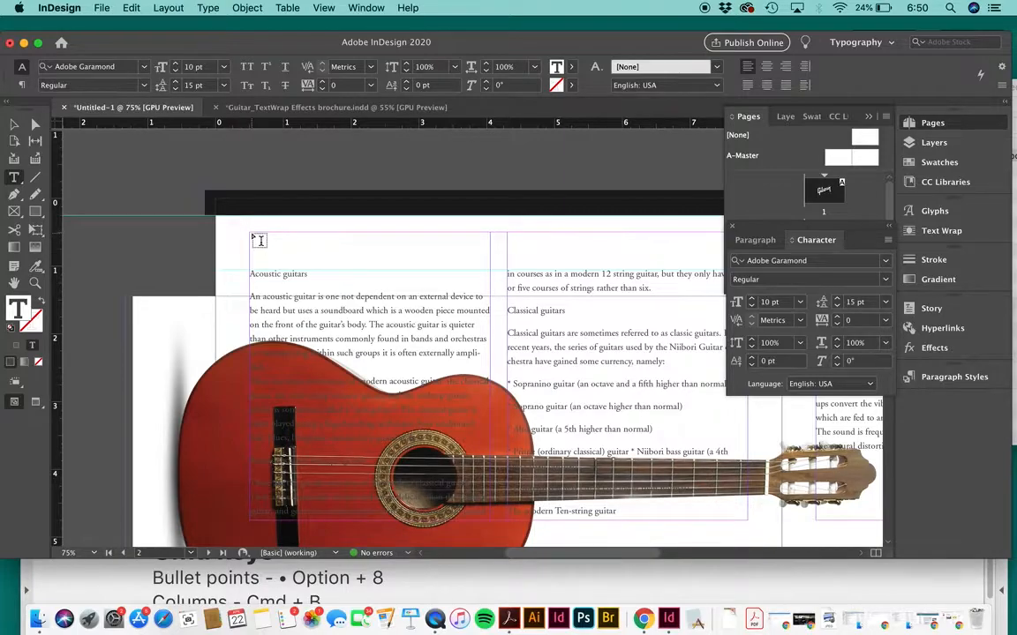
pyautogui.moveTo(251, 233); pyautogui.dragTo(659, 256)
pyautogui.hscroll(1, 658, 256)
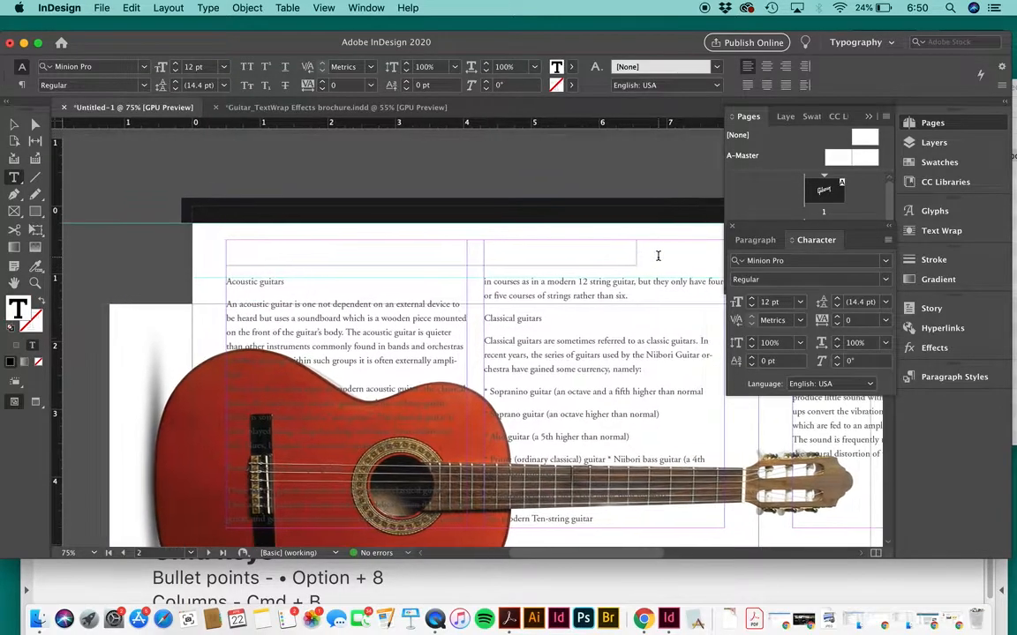
pyautogui.press('super+v')
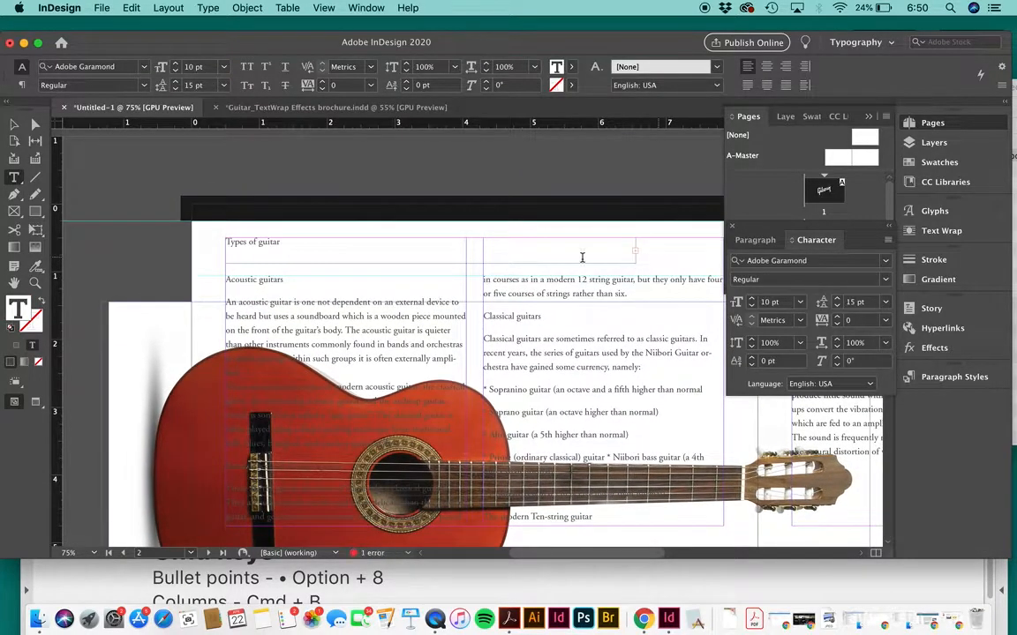
pyautogui.write('Guitars can be divided into two broad categories, acoustic and electric:')
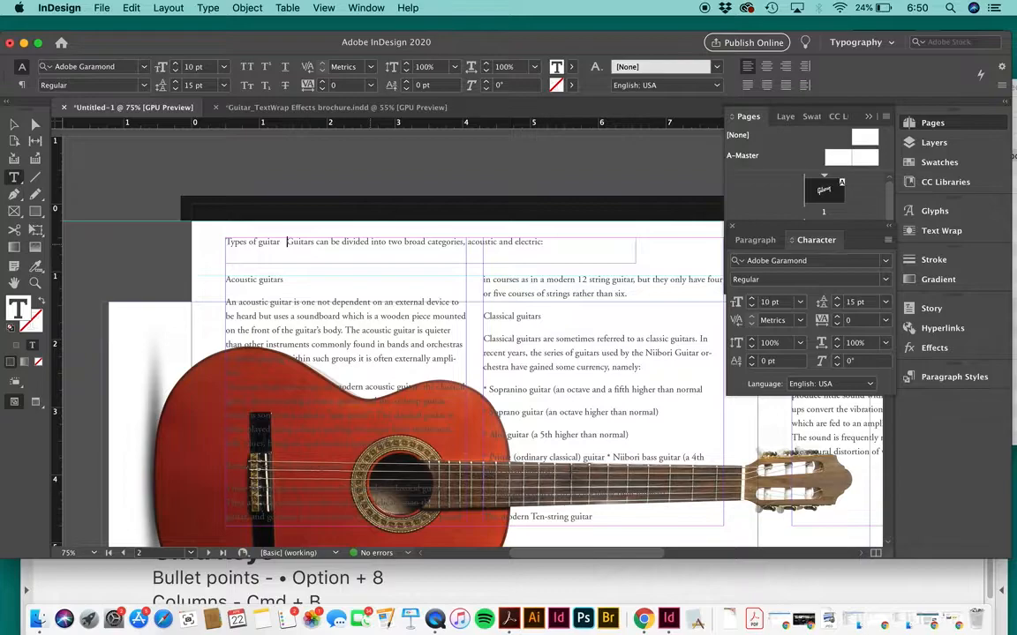
pyautogui.press('BackSpace')
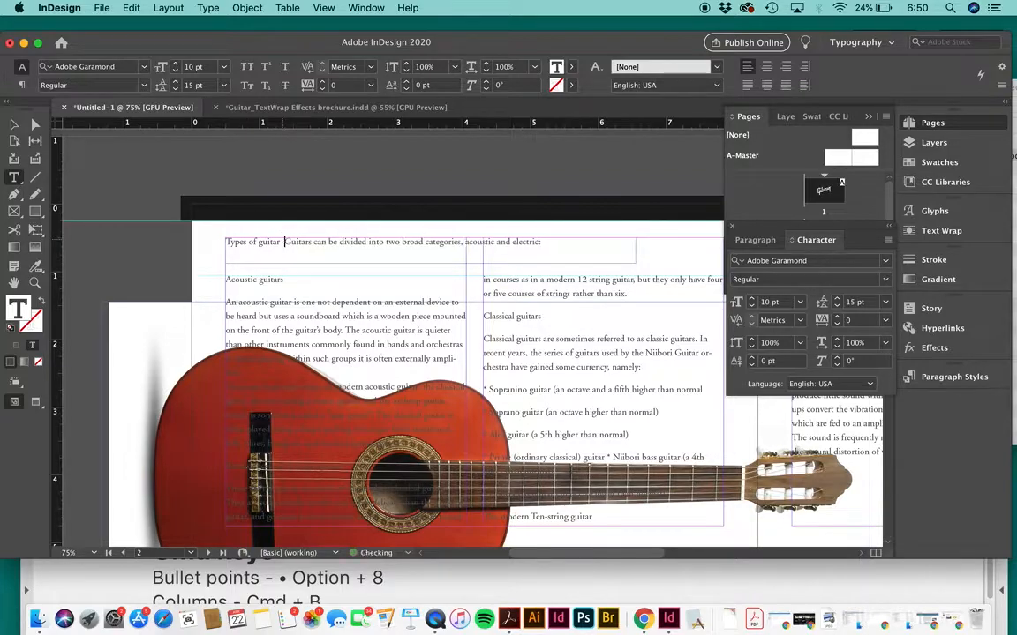
# Set the font of the "Types of guitar" heading to Voltage Bold
pyautogui.moveTo(284, 242); pyautogui.dragTo(216, 242)
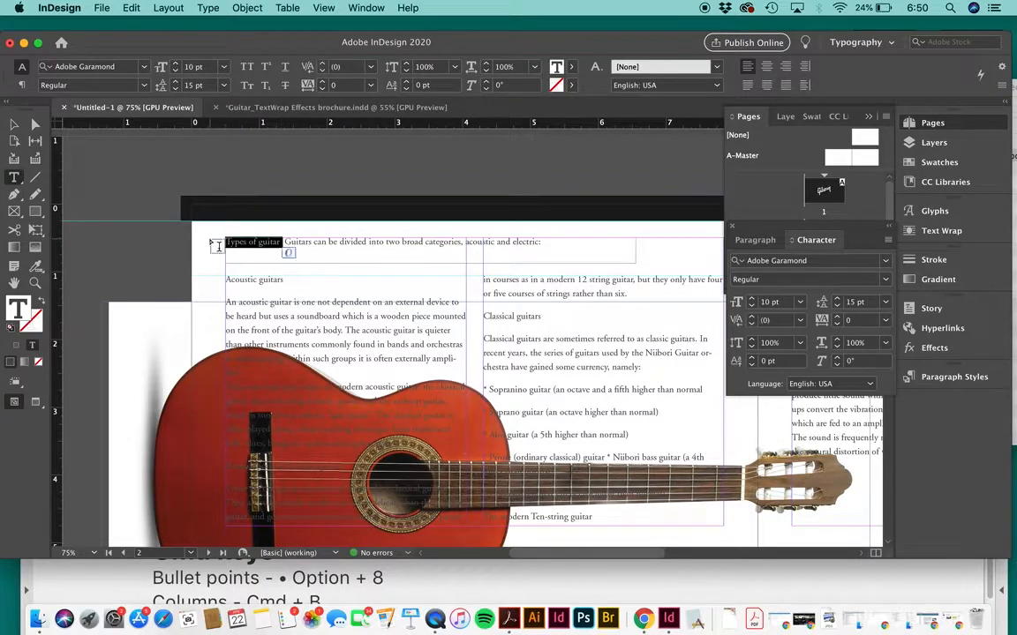
pyautogui.click(796, 261)
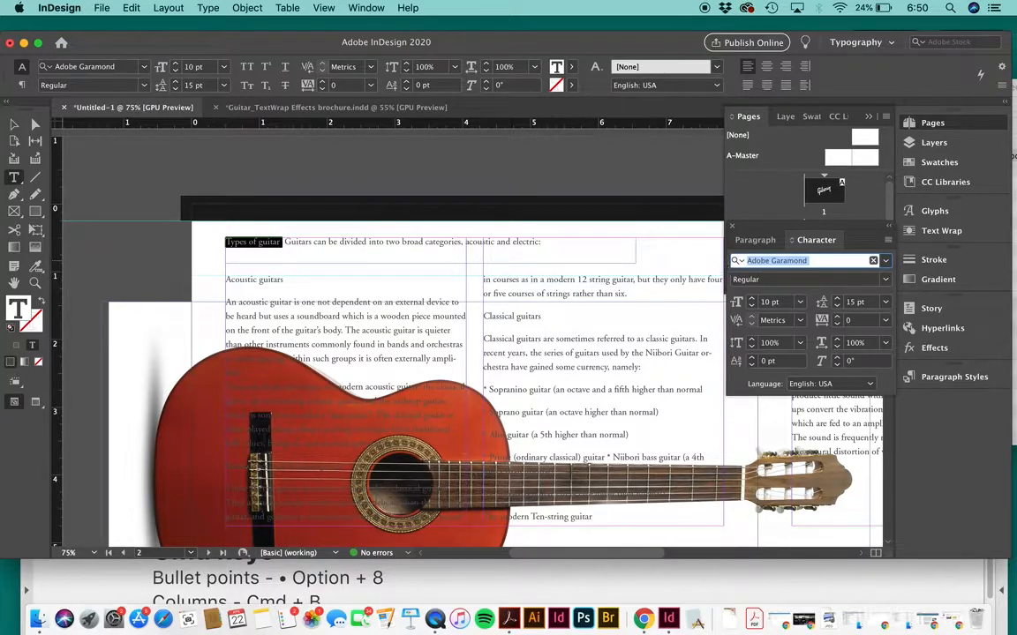
pyautogui.write('volatge')
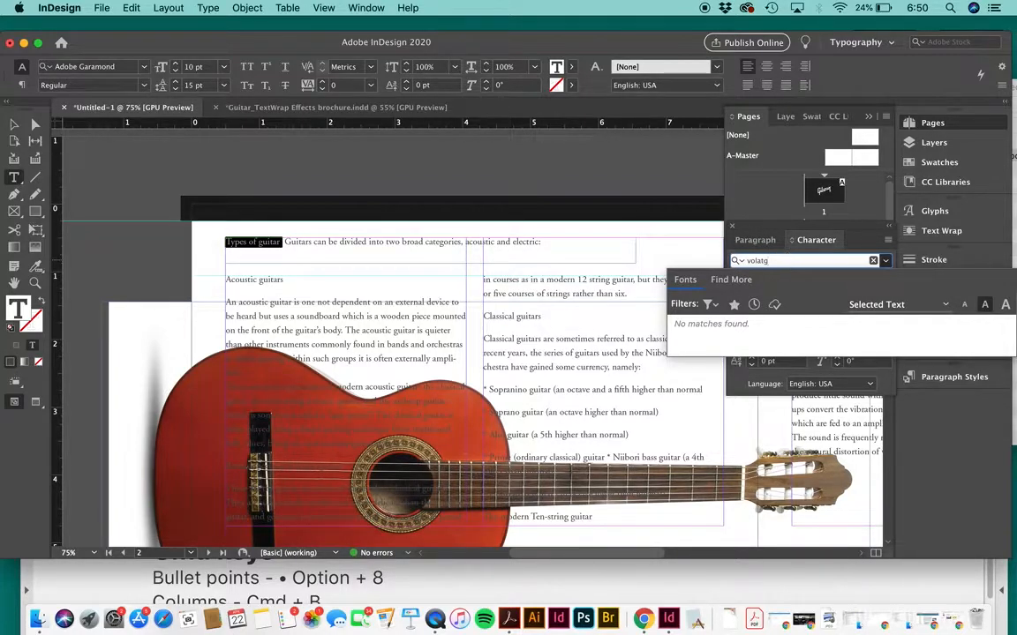
pyautogui.press('BackSpace')
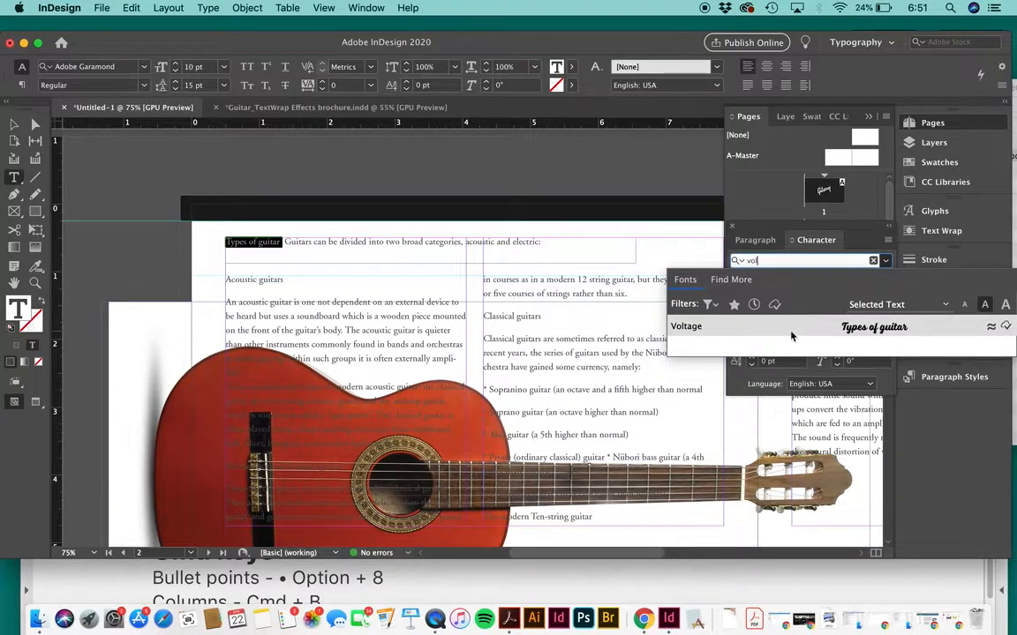
pyautogui.click(872, 327)
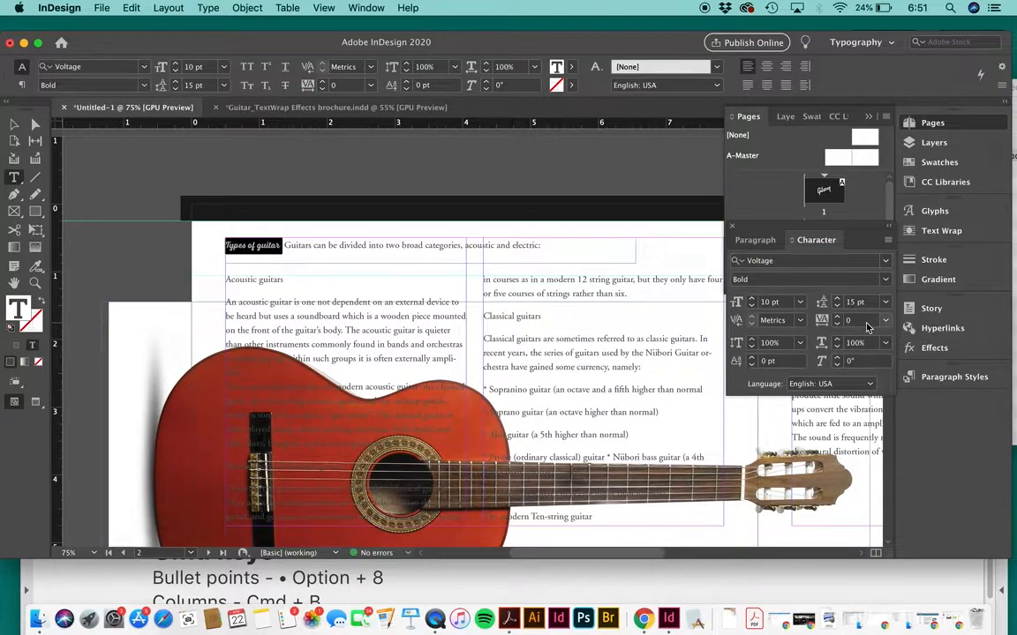
# Set the "Types of guitar" heading to 24 pt and color it with the PANTONE 7510 C swatch
pyautogui.click(781, 307)
pyautogui.write('2')
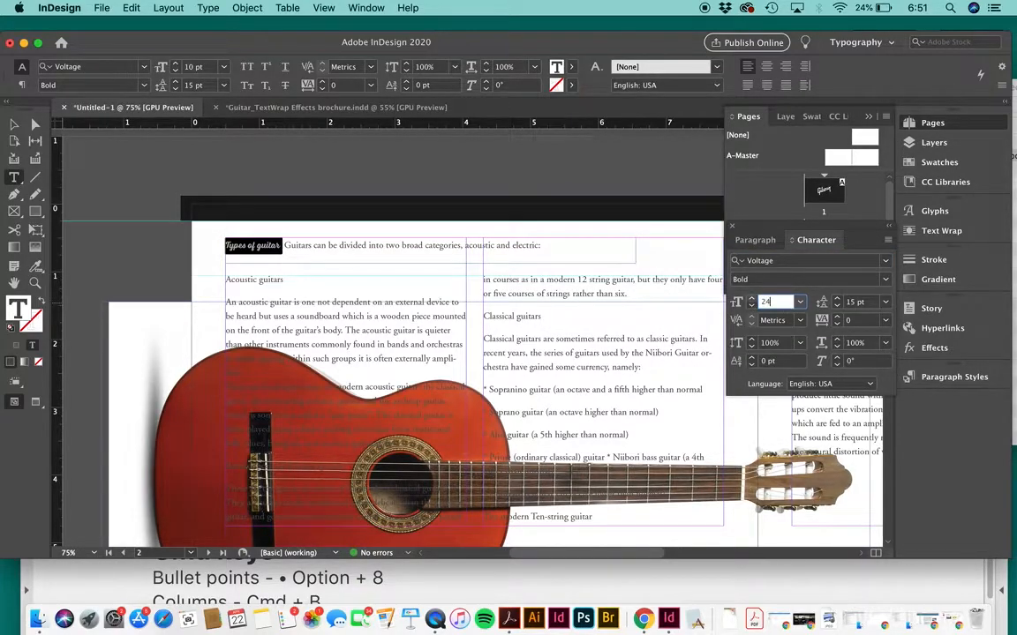
pyautogui.write('4')
pyautogui.press('Return')
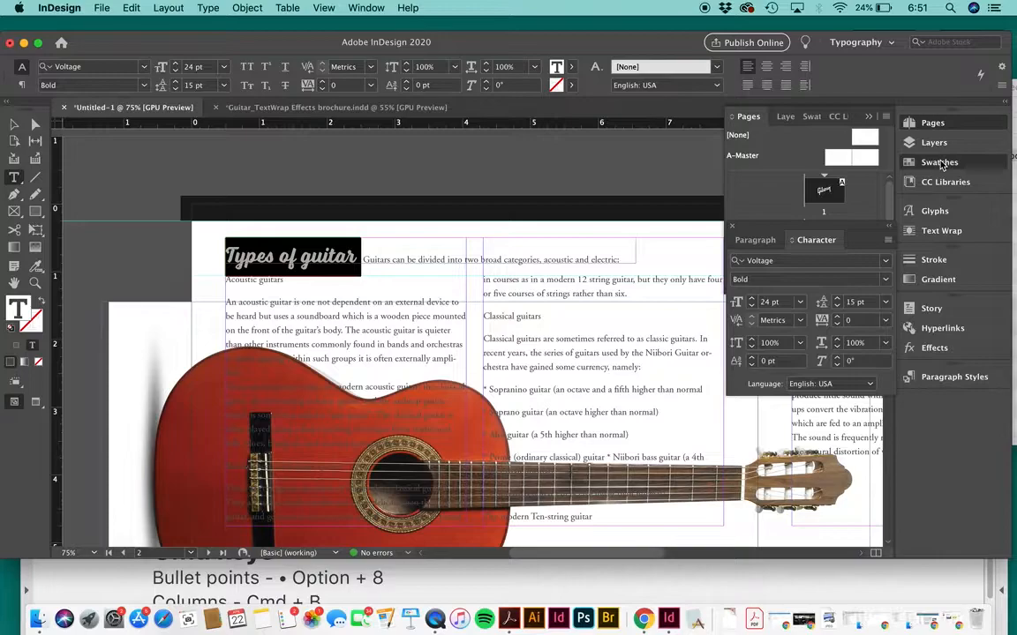
pyautogui.click(941, 163)
pyautogui.click(802, 224)
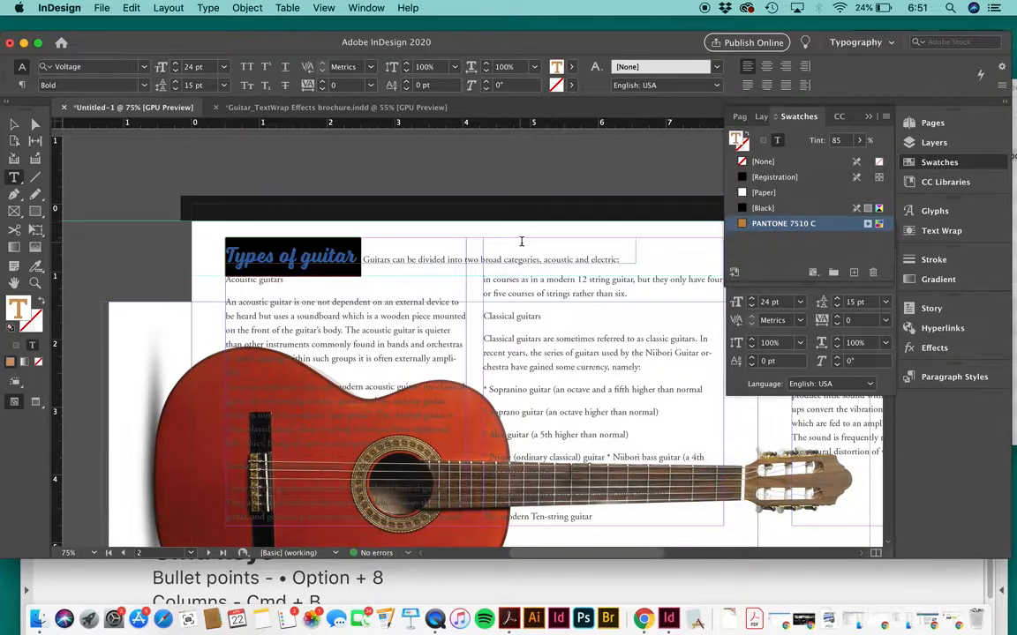
# Set the tracking of the introductory sentence beside the "Types of guitar" heading to 25
pyautogui.click(413, 260)
pyautogui.moveTo(363, 260); pyautogui.dragTo(673, 275)
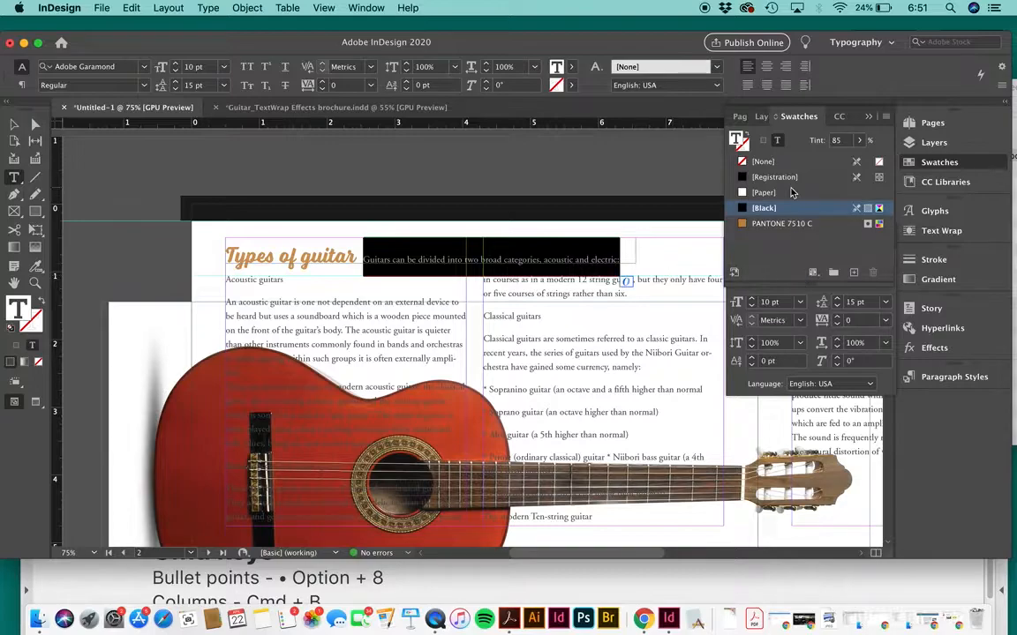
pyautogui.click(813, 301)
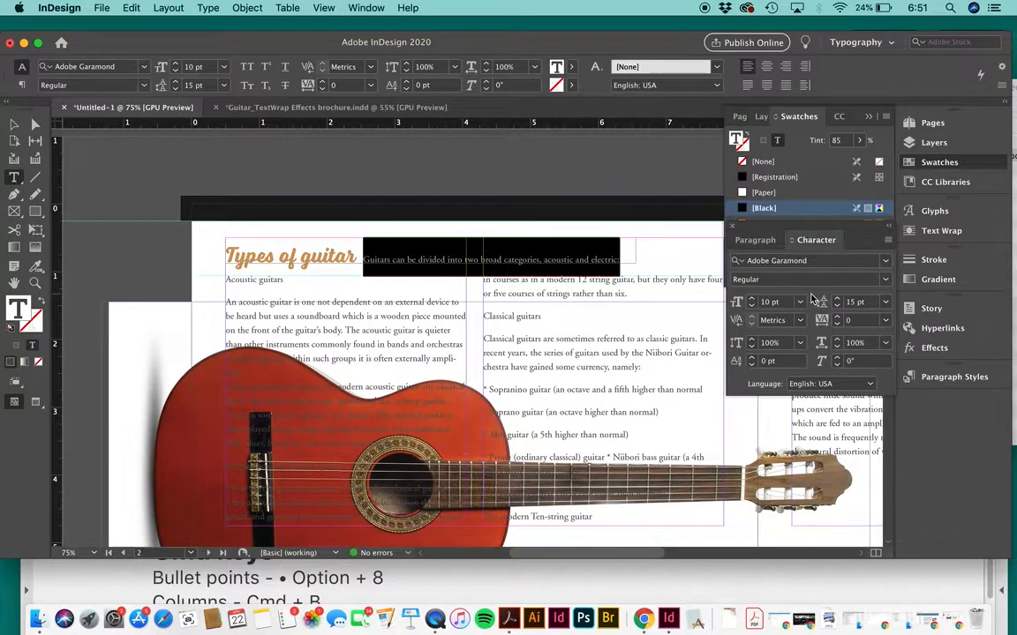
pyautogui.click(885, 320)
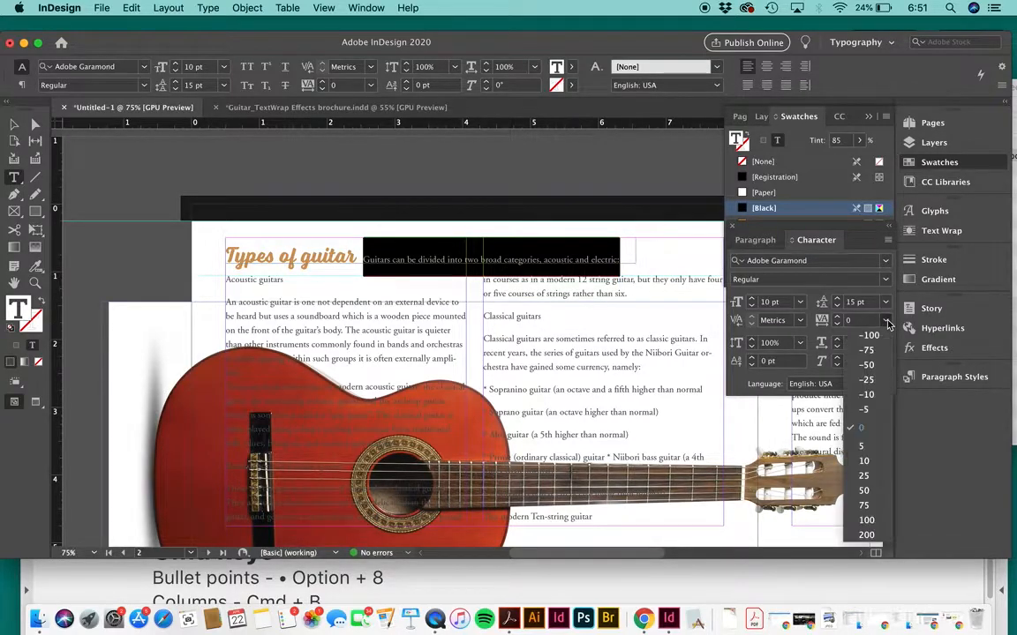
pyautogui.click(878, 476)
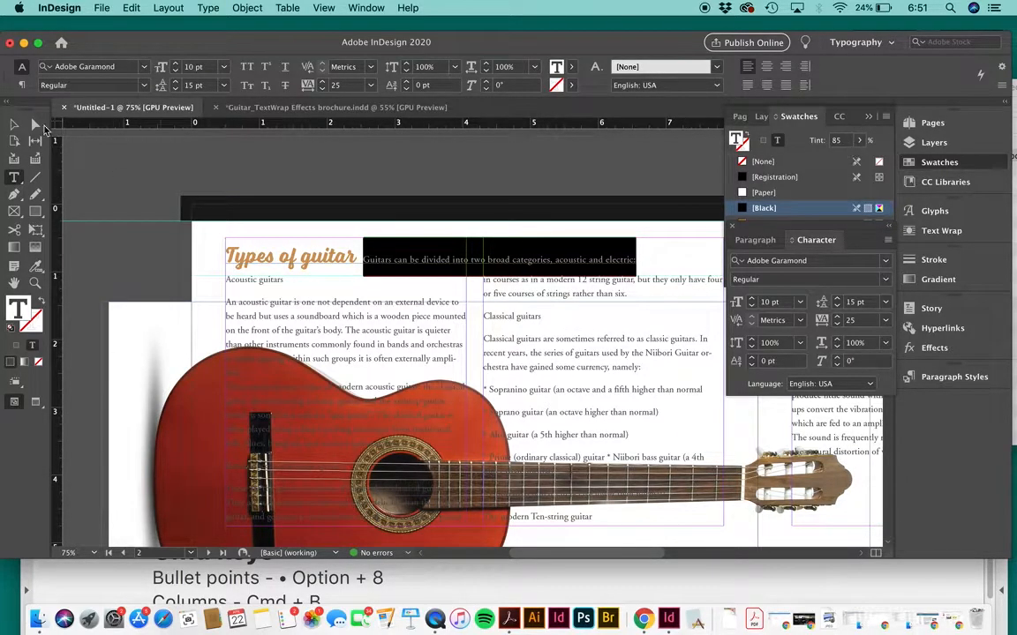
# Widen the "Types of guitar" heading frame to about 6.73 in, keeping its height
pyautogui.click(14, 124)
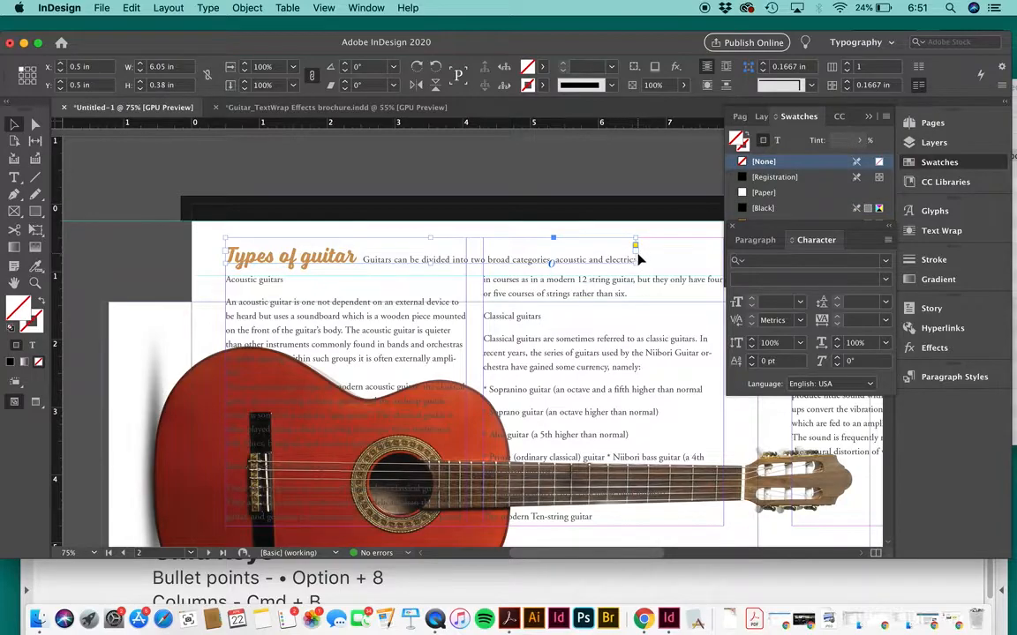
pyautogui.moveTo(635, 265); pyautogui.dragTo(681, 263)
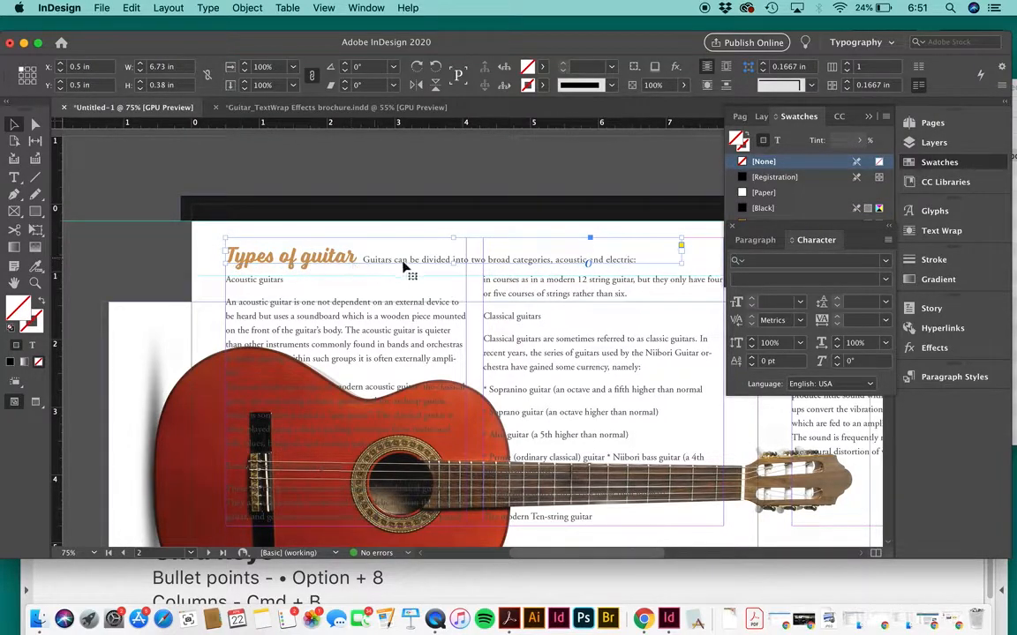
pyautogui.click(611, 186)
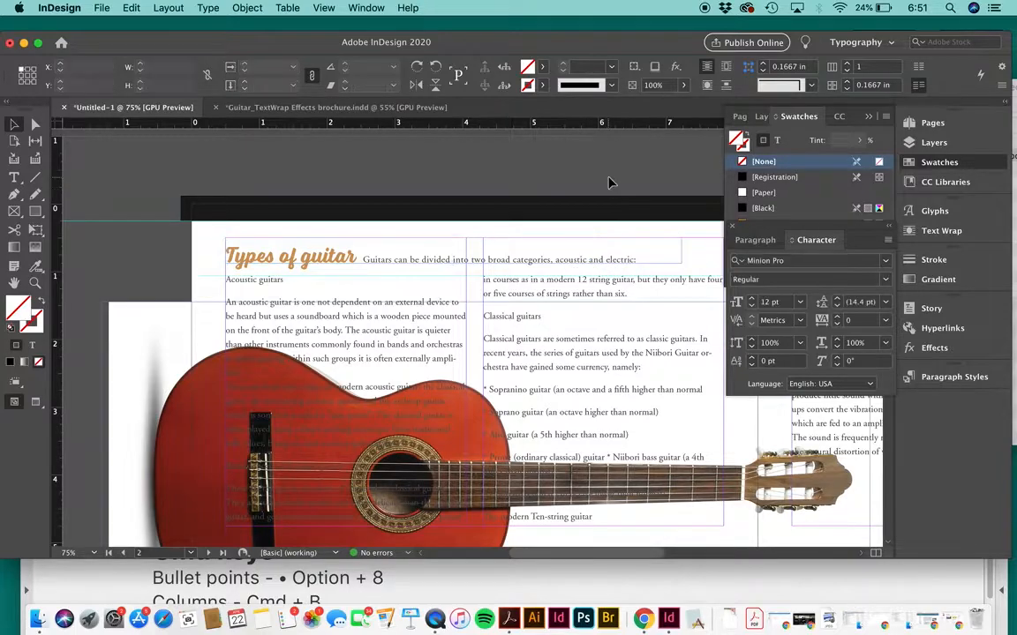
# Select the "Acoustic guitars" subheading and look up the Sub Heading specifications in the brochure notes PDF in Acrobat
pyautogui.scroll(-1, 465, 318)
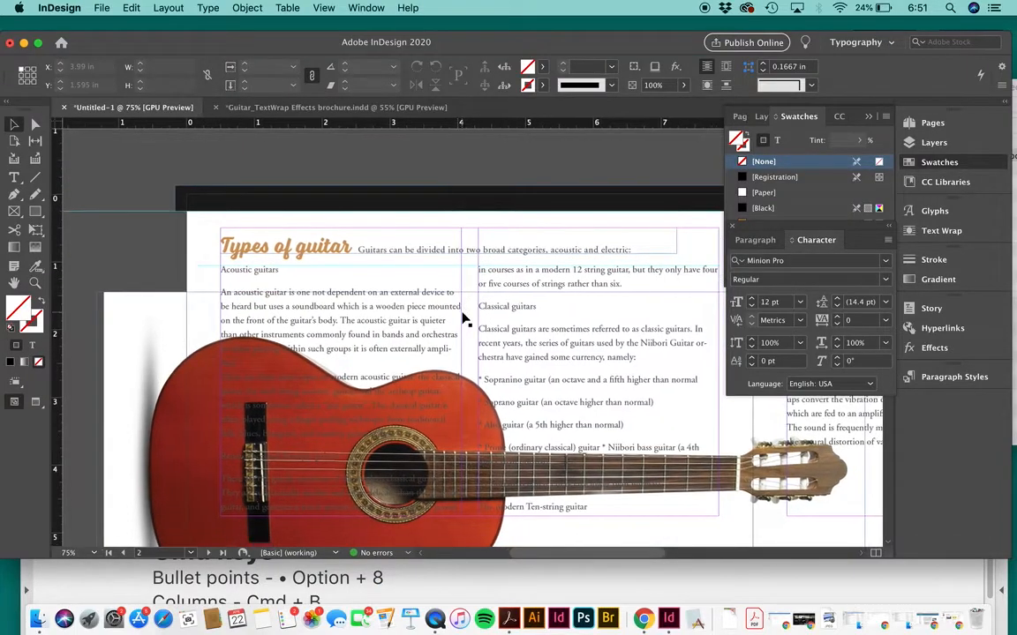
pyautogui.click(14, 177)
pyautogui.moveTo(281, 270); pyautogui.dragTo(197, 271)
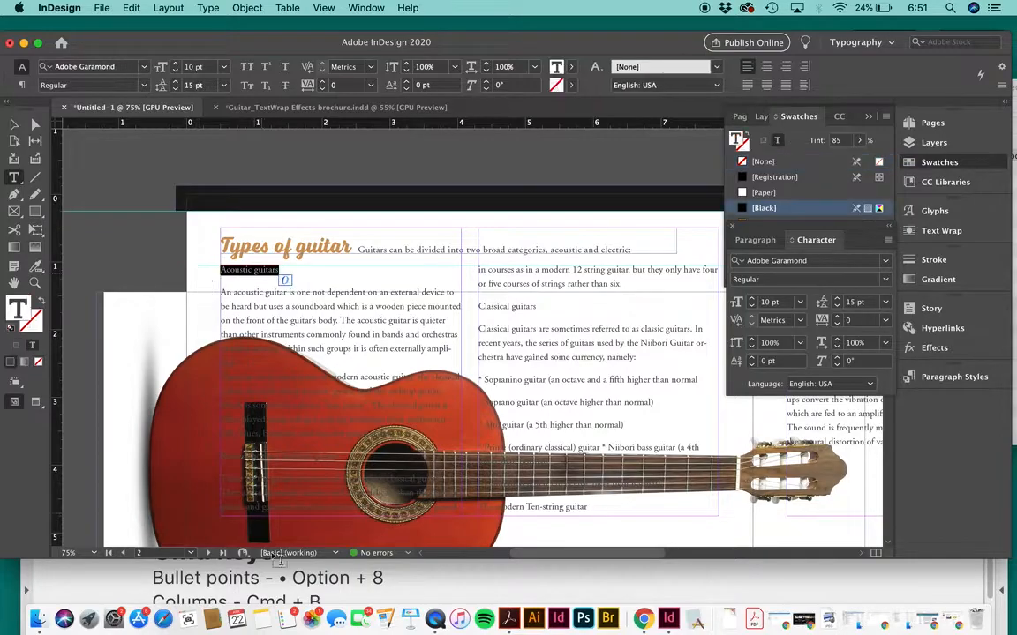
pyautogui.click(308, 583)
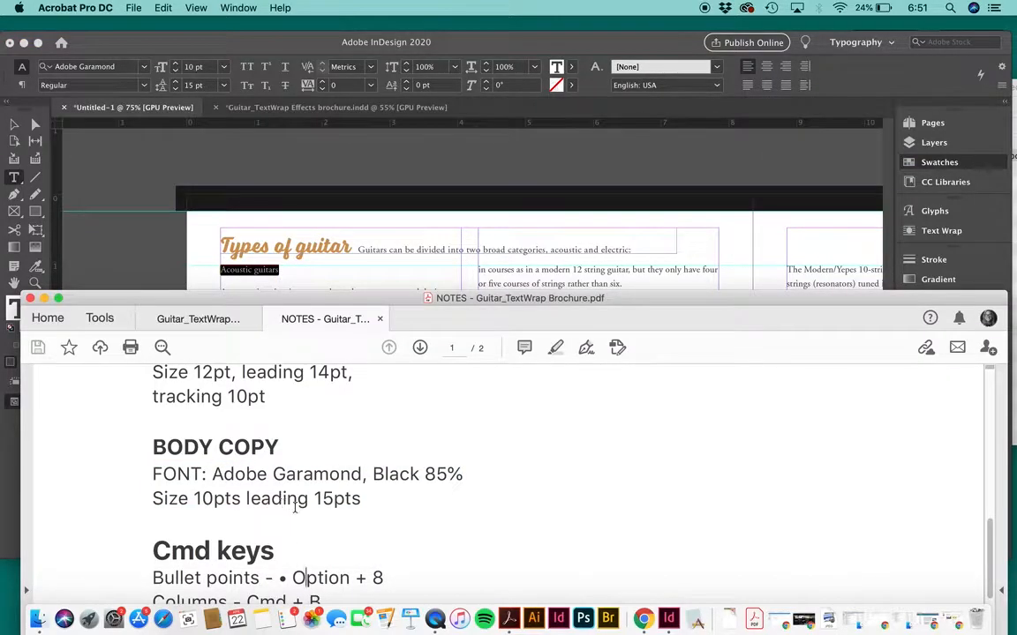
pyautogui.scroll(3, 294, 505)
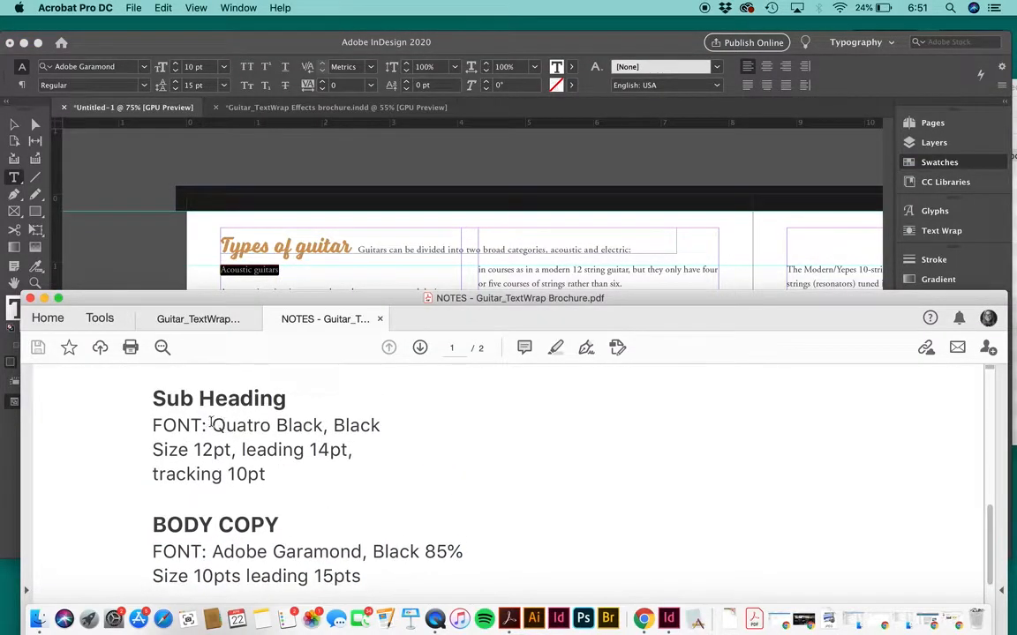
pyautogui.moveTo(213, 424); pyautogui.dragTo(386, 423)
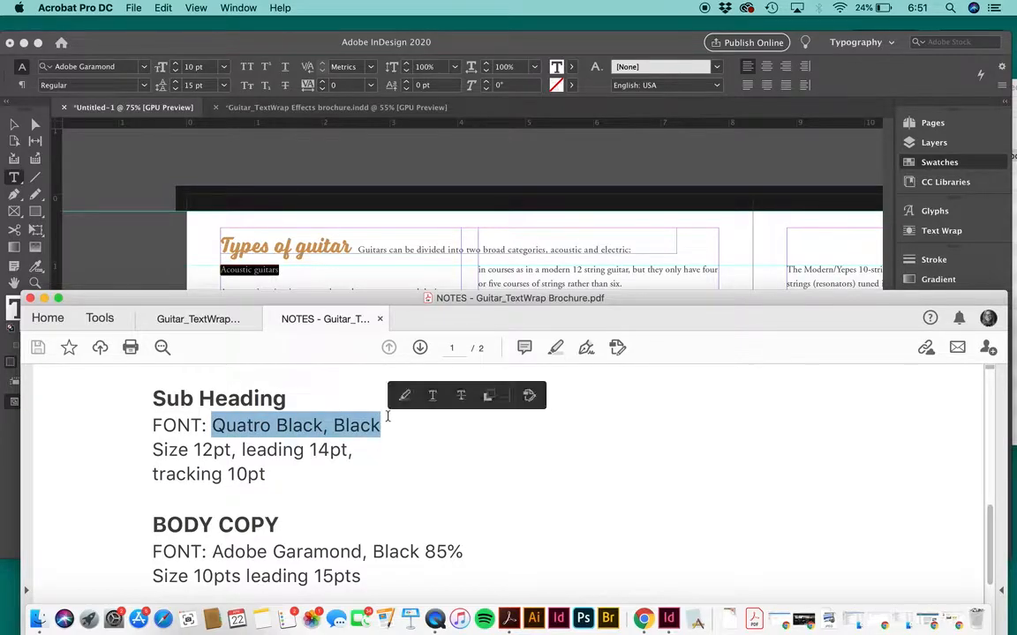
pyautogui.click(405, 229)
pyautogui.click(309, 547)
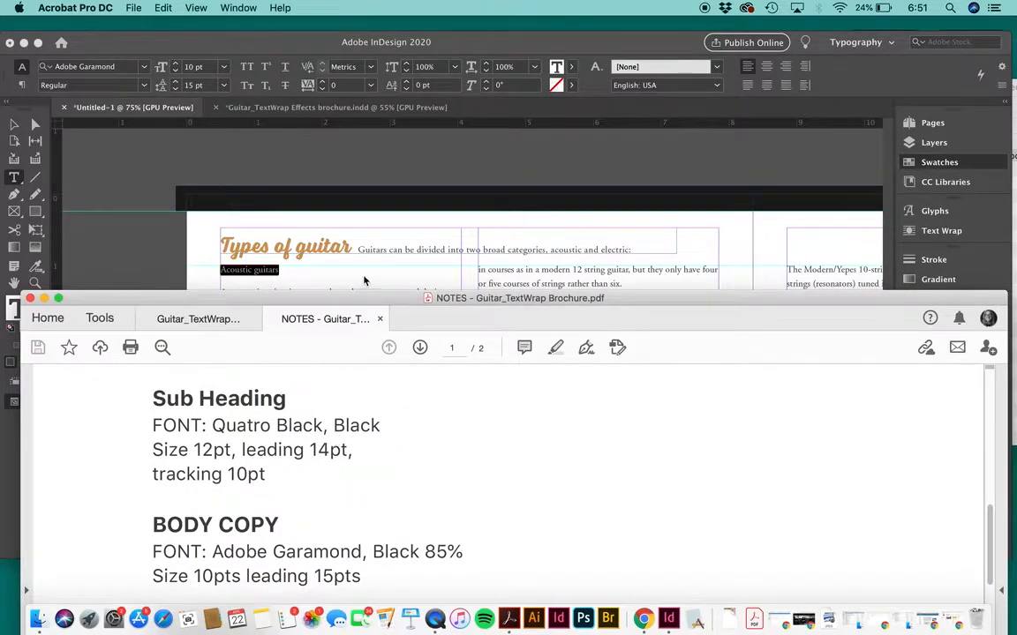
pyautogui.click(377, 244)
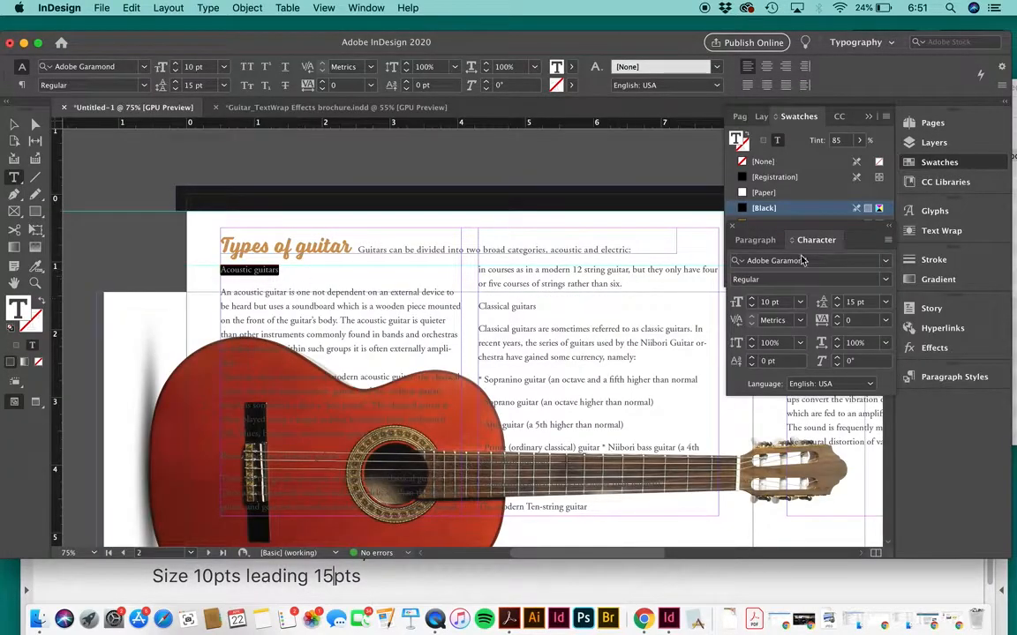
# Set the "Acoustic guitars" subheading to 12 pt with 14 pt leading and its black tint to 100%
pyautogui.click(773, 302)
pyautogui.write('12')
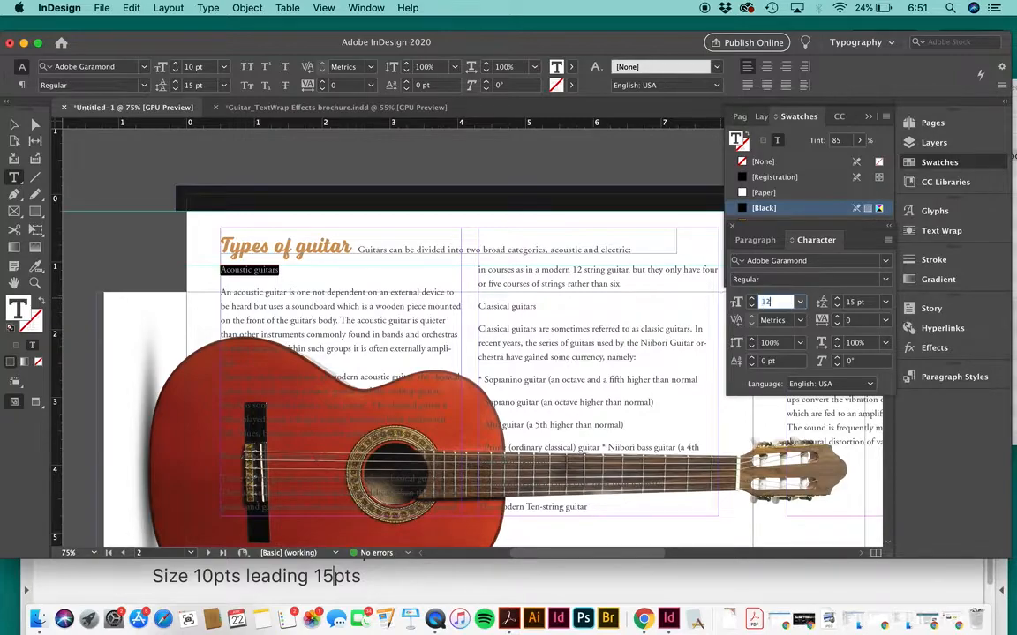
pyautogui.click(855, 302)
pyautogui.write('14')
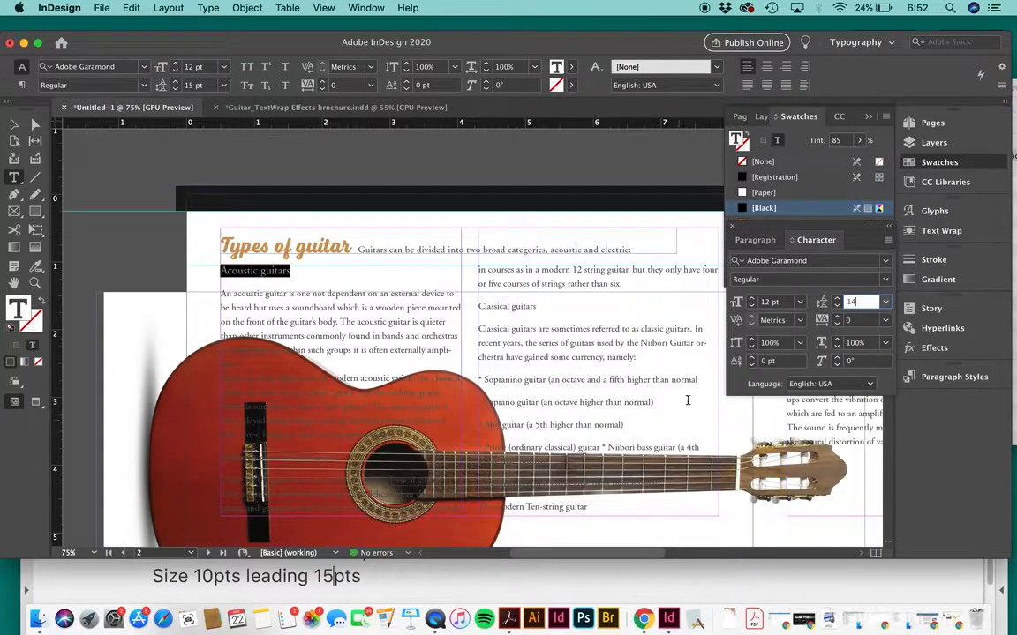
pyautogui.click(861, 141)
pyautogui.moveTo(850, 161); pyautogui.dragTo(861, 161)
# Recheck the Sub Heading specifications in the Acrobat notes and set the "Acoustic guitars" subheading's tracking to 10
pyautogui.click(467, 582)
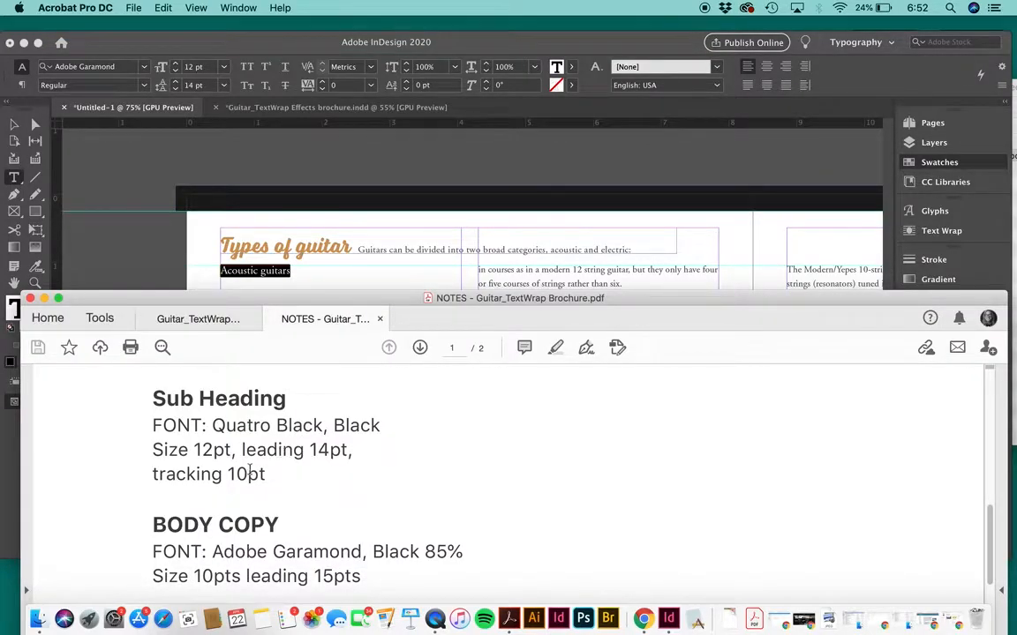
pyautogui.click(467, 236)
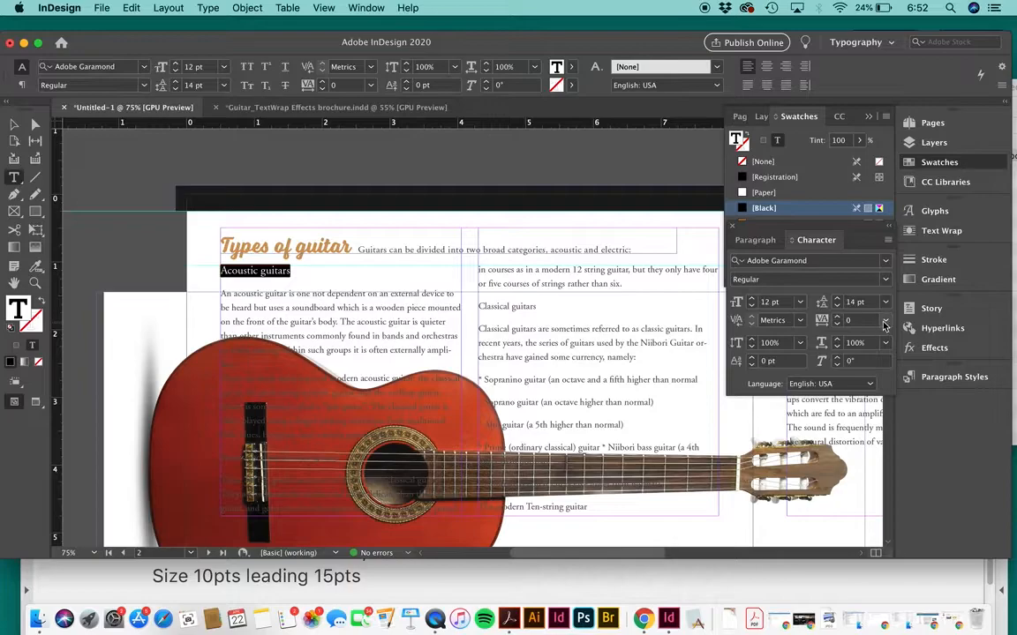
pyautogui.click(884, 321)
pyautogui.click(874, 459)
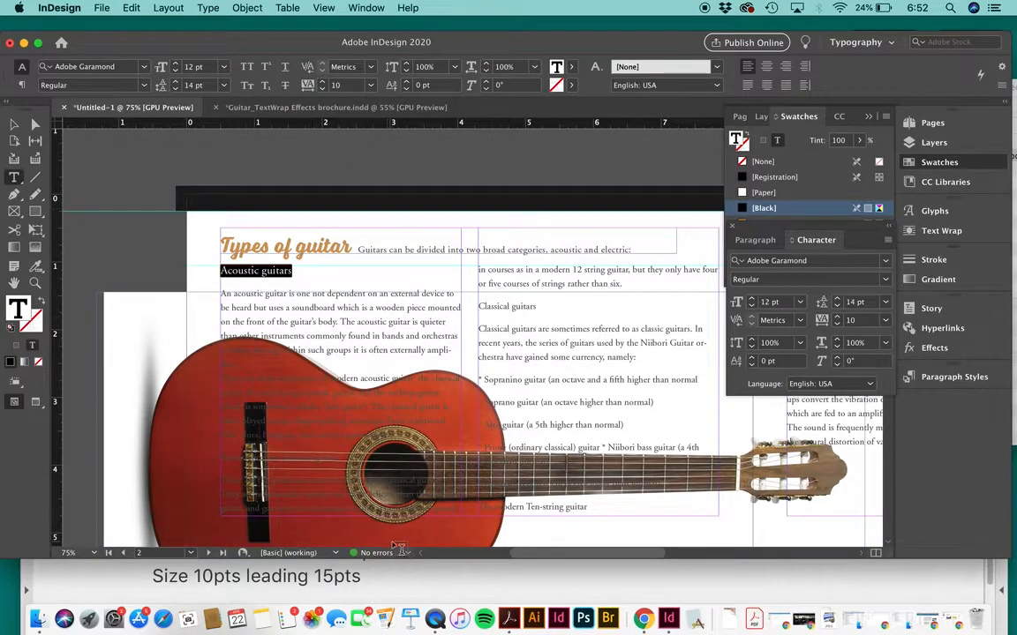
# Make the "Acoustic guitars" subheading all caps like the reference brochure and set its font to Quatro Black
pyautogui.click(301, 107)
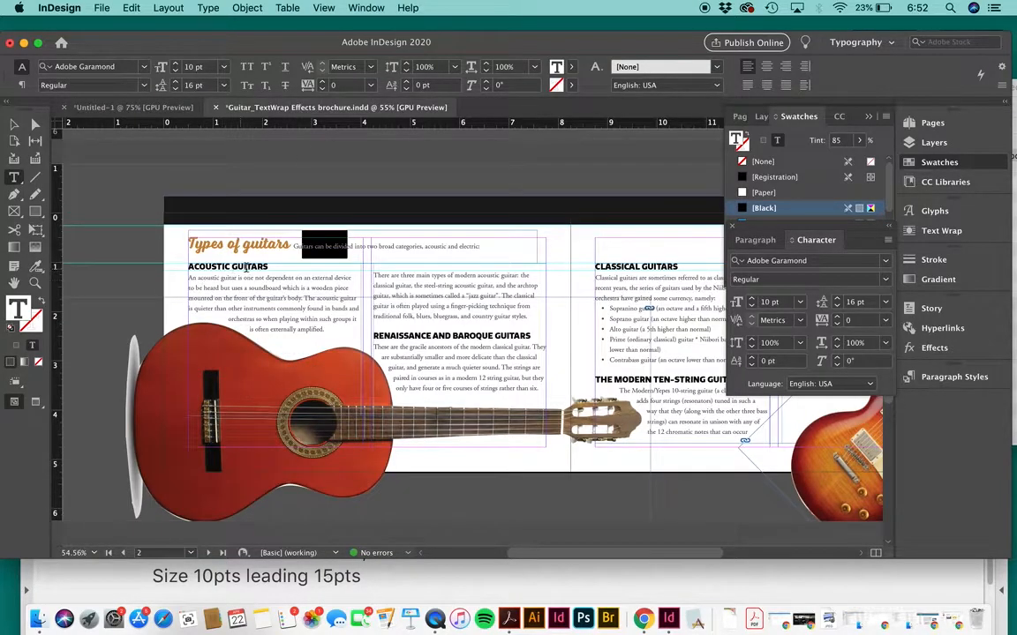
pyautogui.click(161, 106)
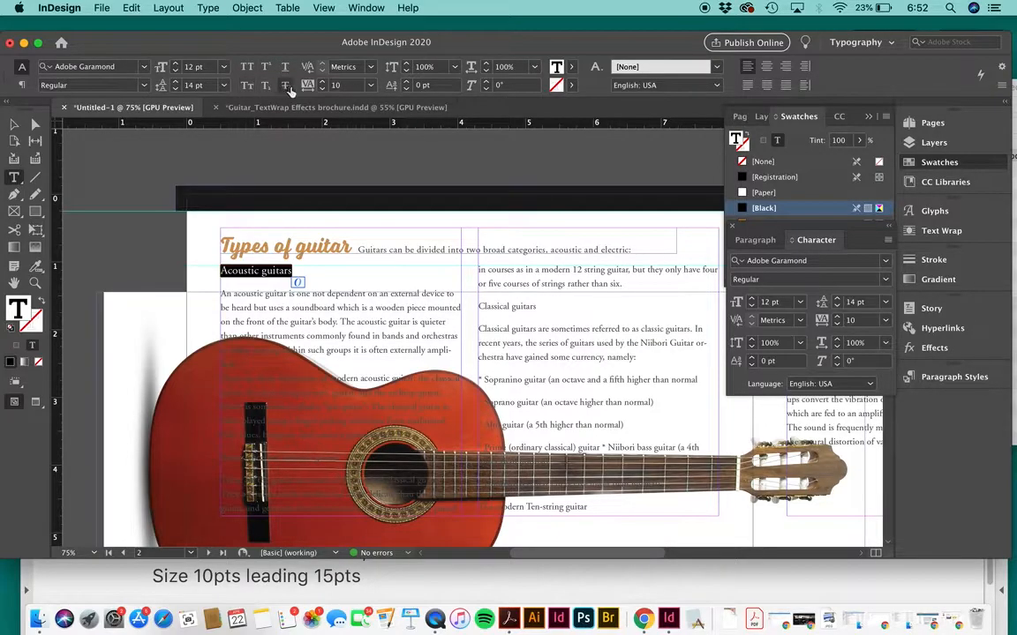
pyautogui.click(248, 67)
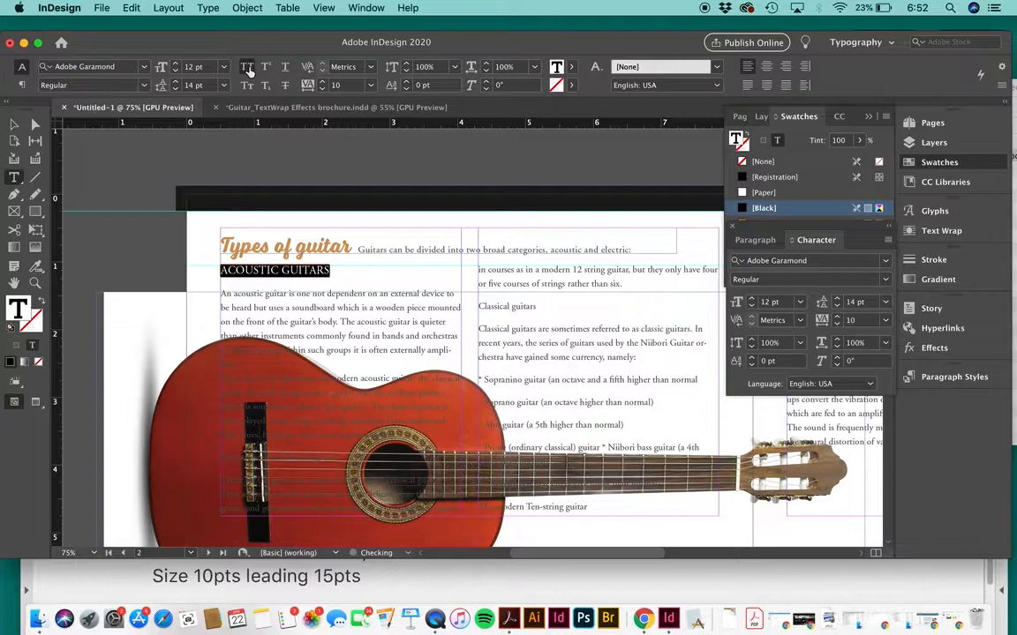
pyautogui.click(820, 262)
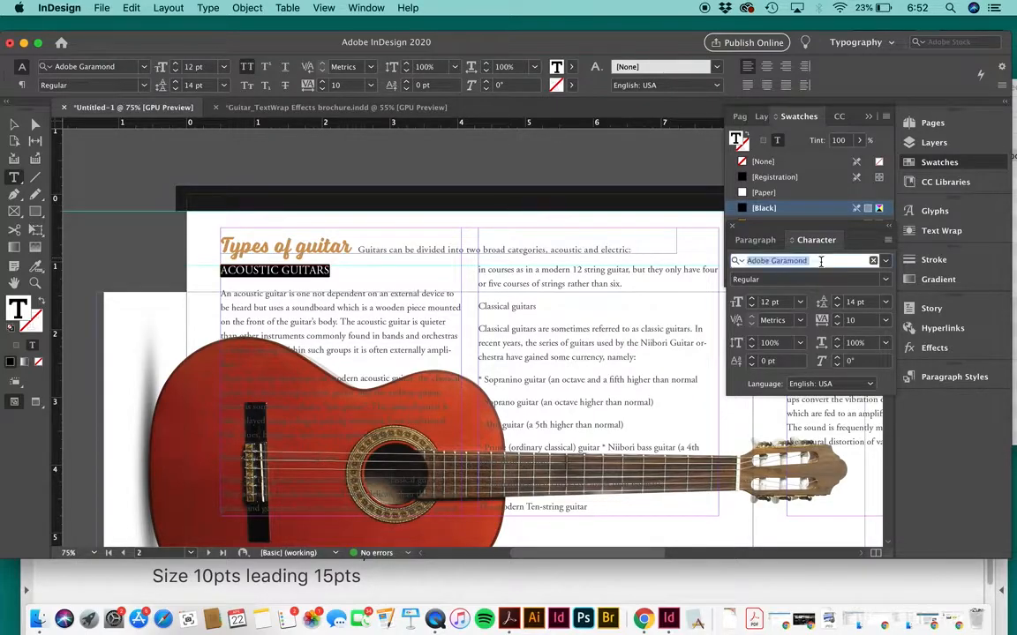
pyautogui.write('quatr')
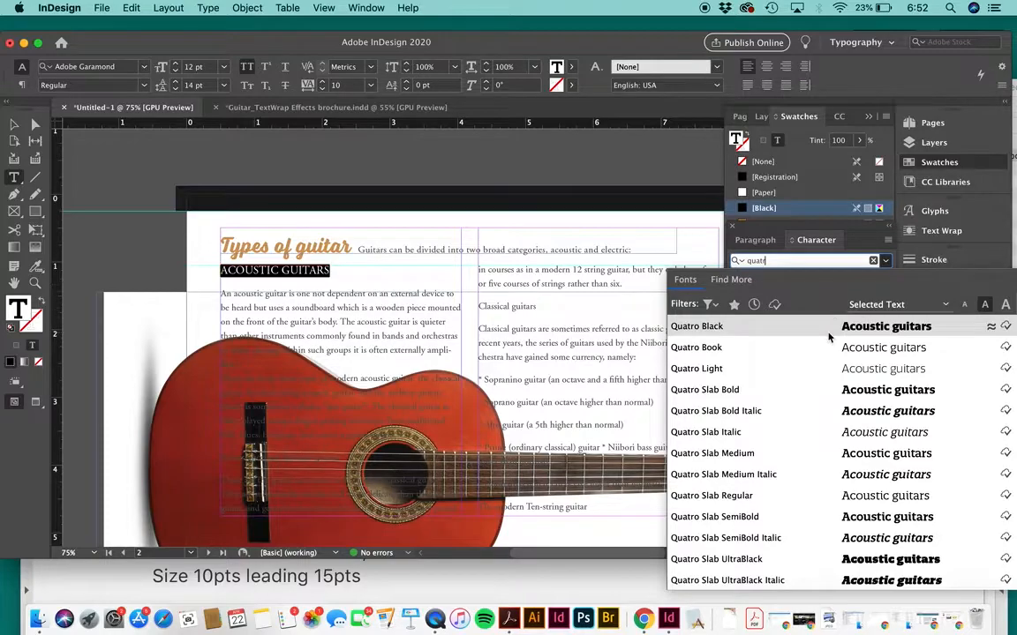
pyautogui.click(735, 327)
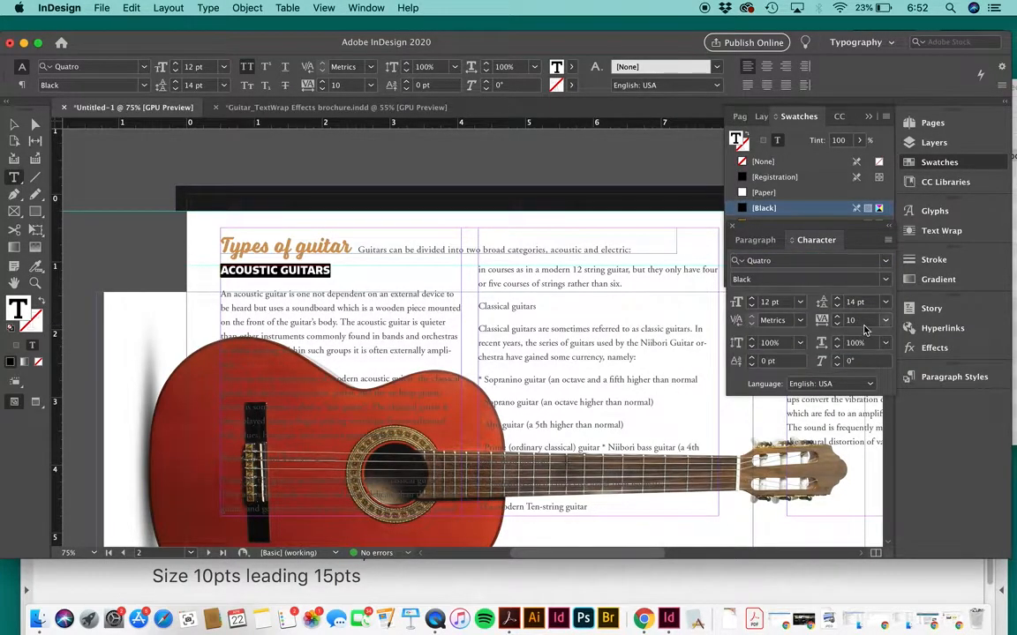
pyautogui.click(353, 285)
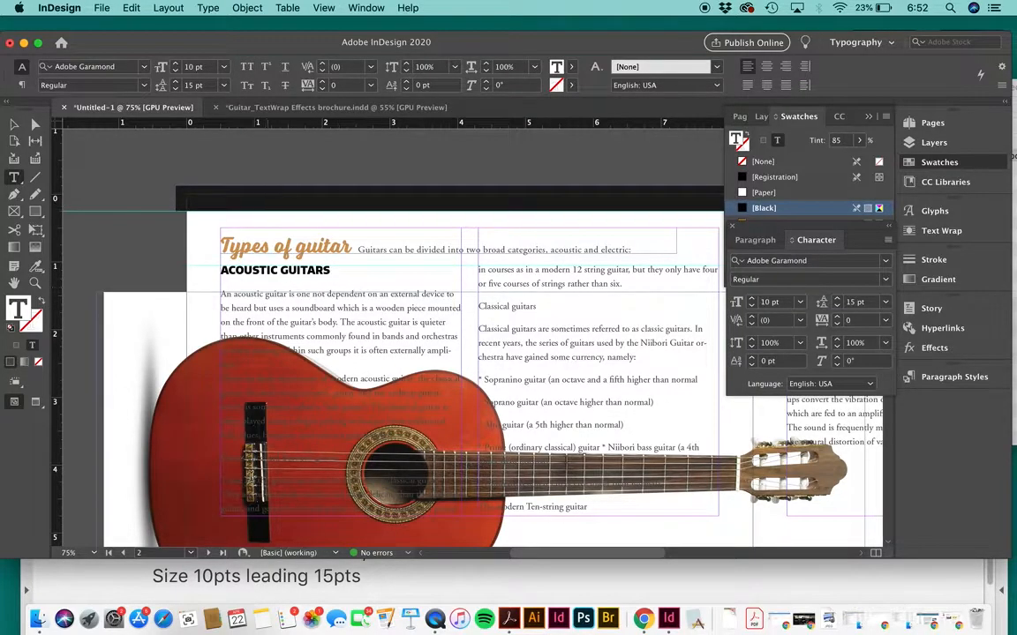
# Compare with the reference brochure and nudge the "Types of guitar" heading frame up about 0.1 in, away from the subheading
pyautogui.click(249, 108)
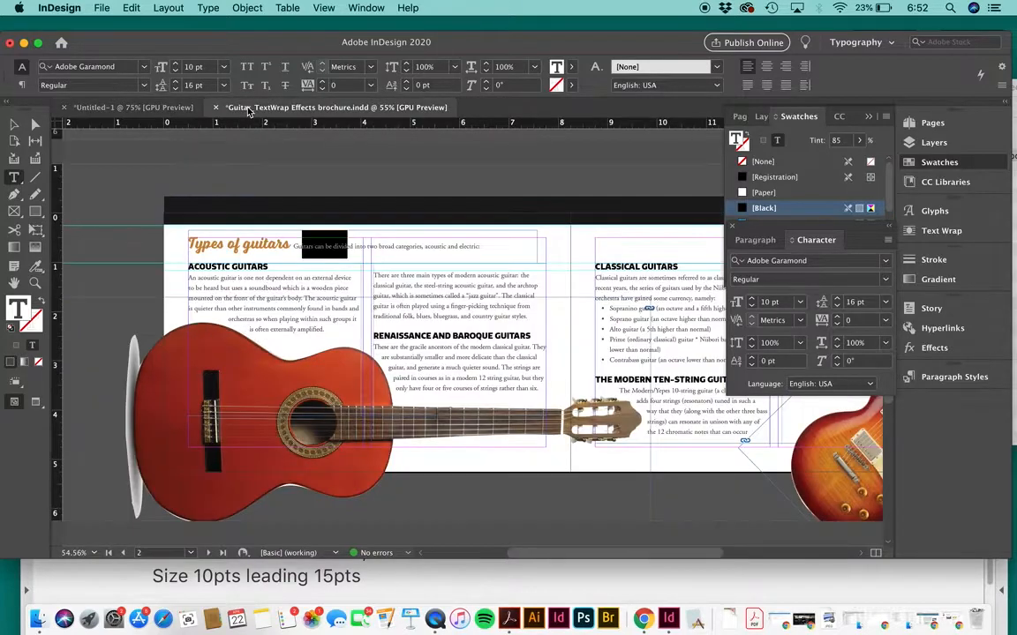
pyautogui.click(151, 113)
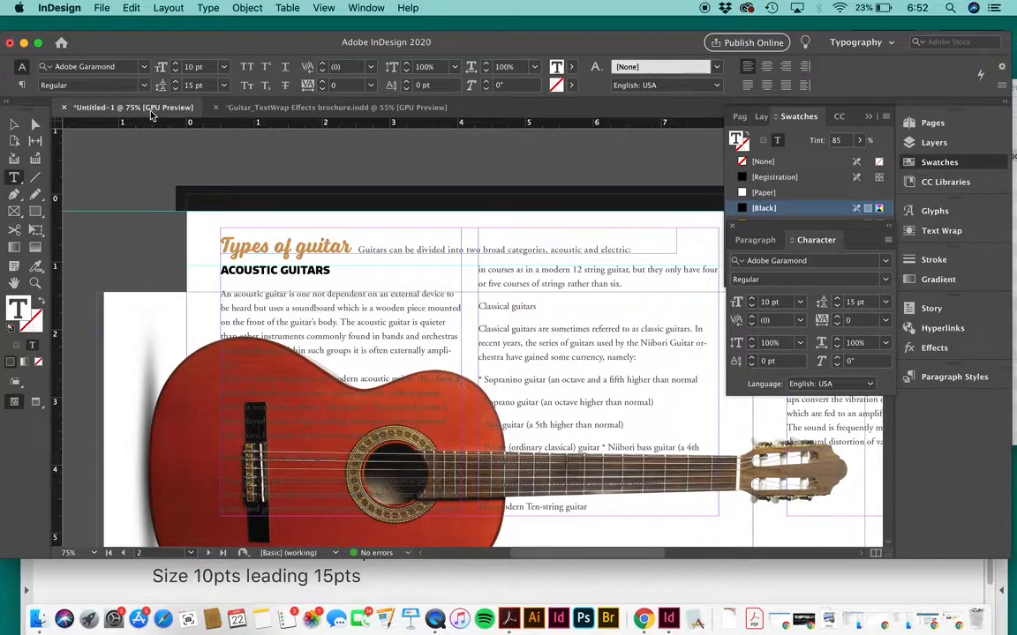
pyautogui.click(14, 124)
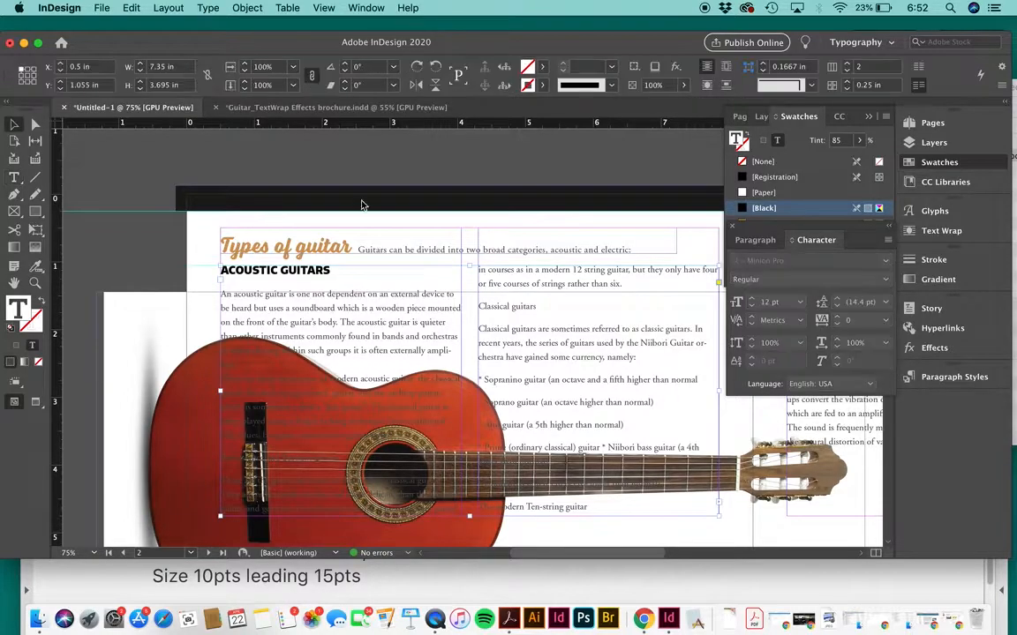
pyautogui.click(386, 246)
pyautogui.press('Up')
pyautogui.press('Up')
pyautogui.press('Up')
pyautogui.press('Up')
pyautogui.press('Up')
pyautogui.press('Up')
pyautogui.press('Up')
pyautogui.press('Up')
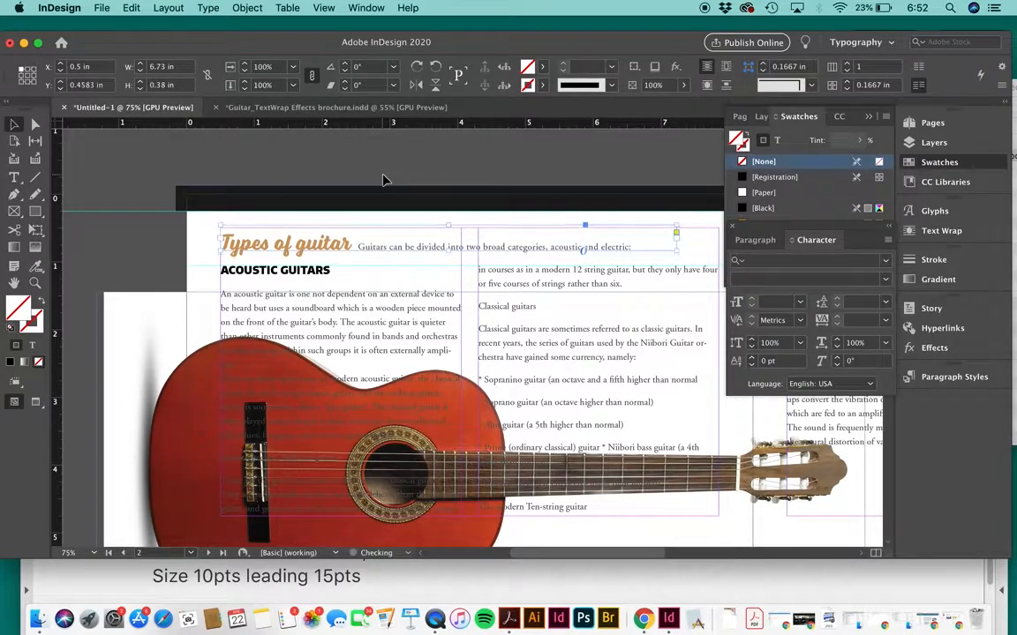
pyautogui.press('Up')
pyautogui.click(520, 182)
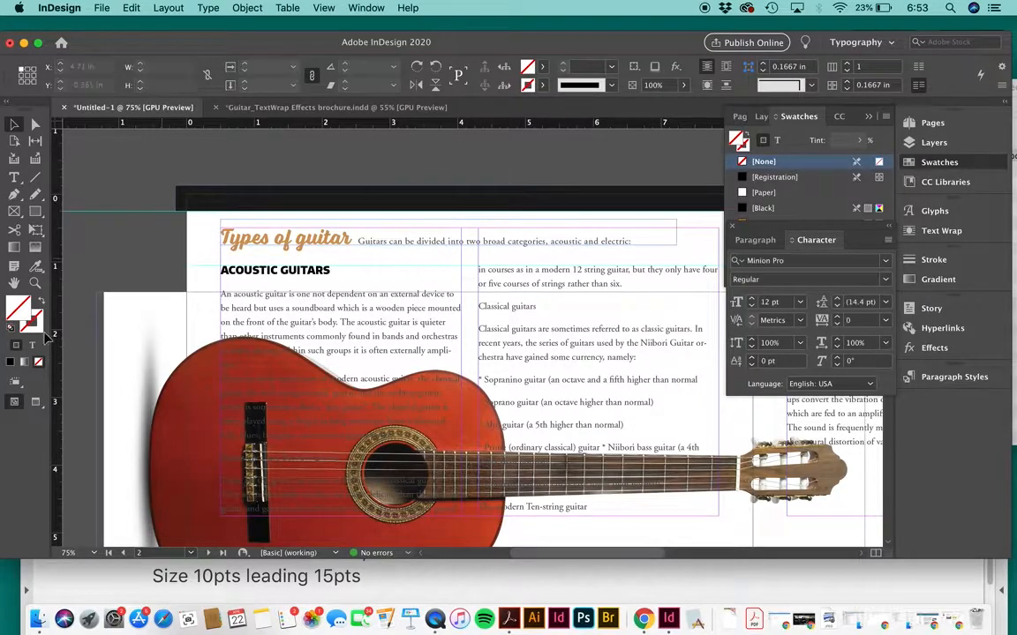
# Preview the spread without guides and frame edges, returning to the normal view
pyautogui.click(37, 402)
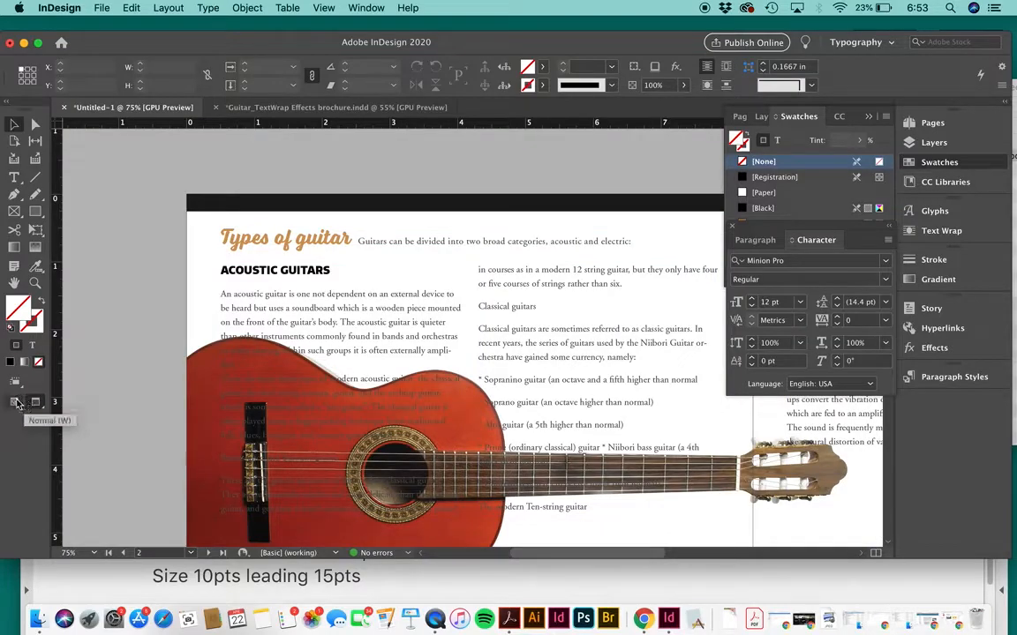
pyautogui.click(17, 403)
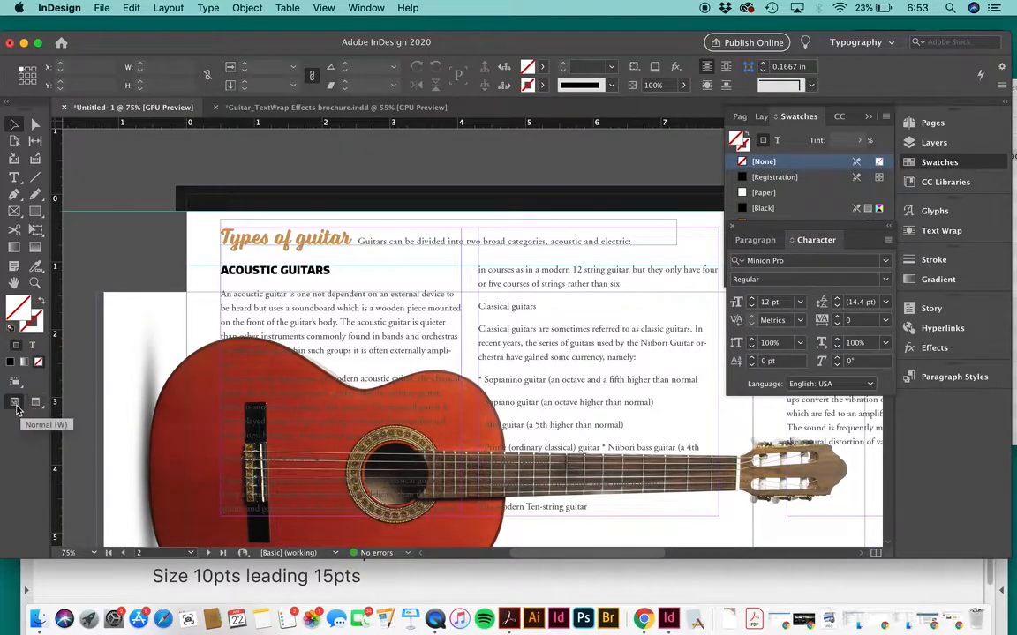
pyautogui.click(37, 403)
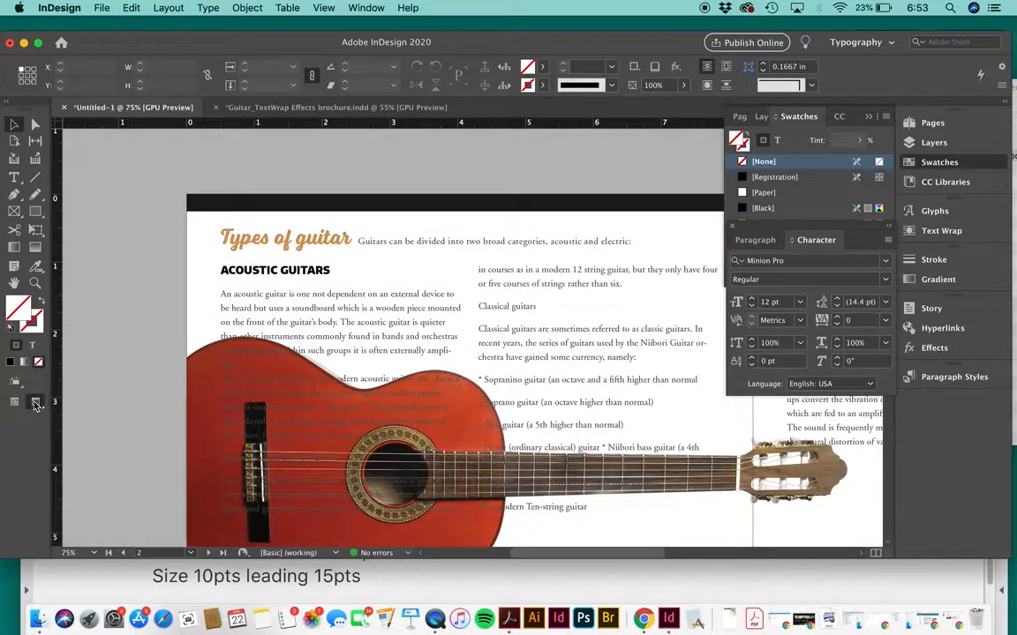
pyautogui.click(13, 403)
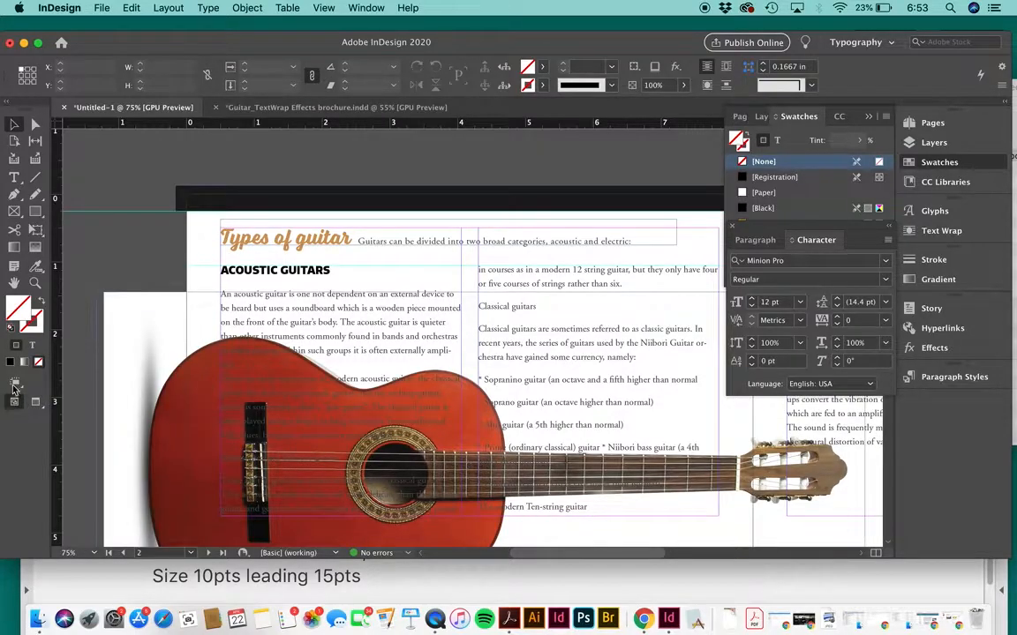
# Check the reference brochure's spacing and replace the paragraph break after the "Acoustic guitars" subheading with a forced line break
pyautogui.click(298, 107)
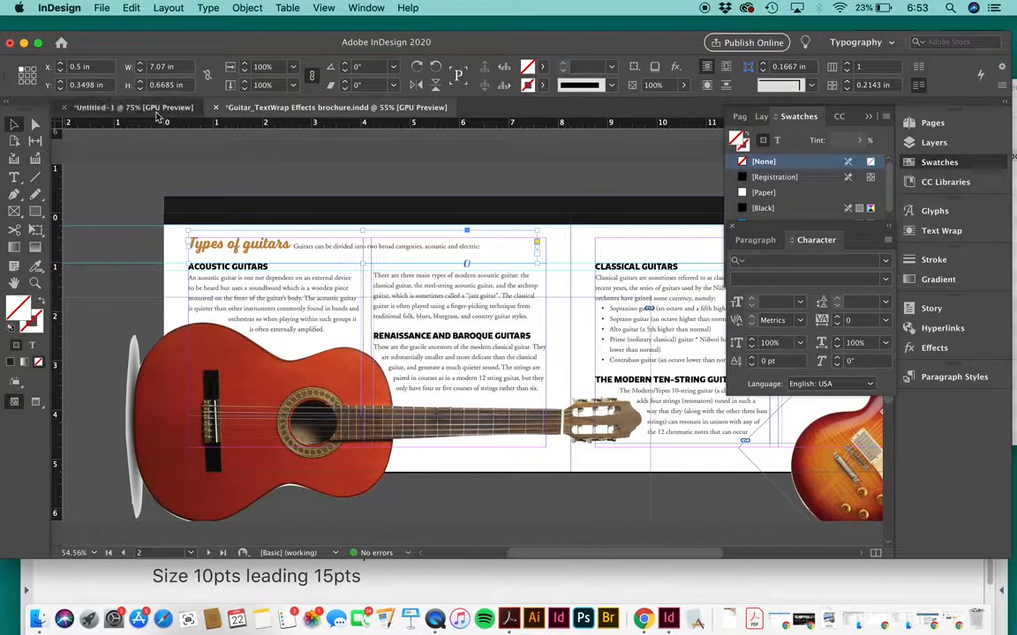
pyautogui.click(14, 179)
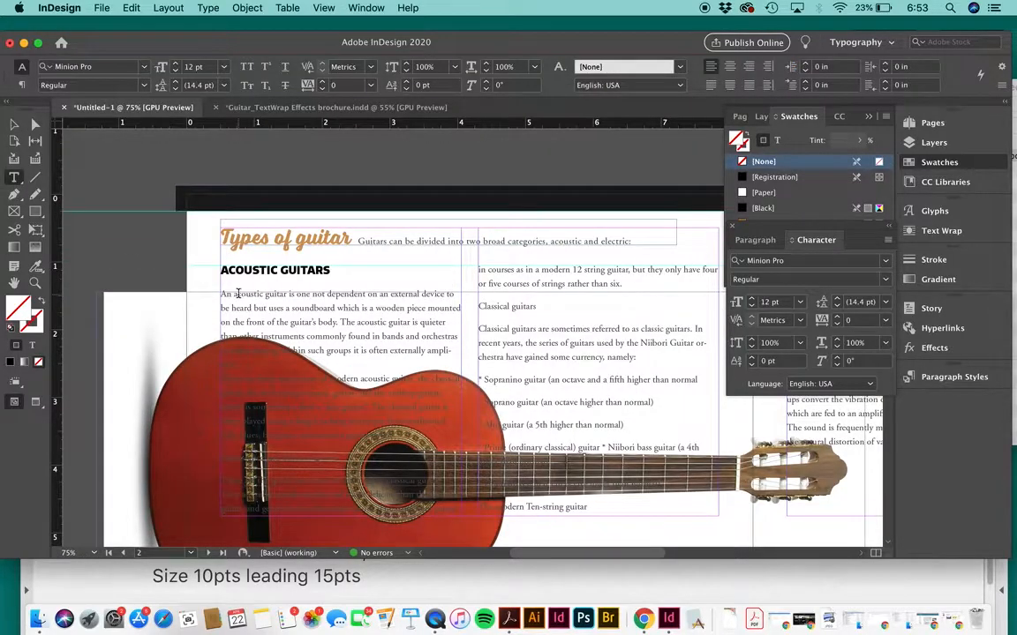
pyautogui.moveTo(239, 294); pyautogui.dragTo(209, 293)
pyautogui.click(221, 294)
pyautogui.press('BackSpace')
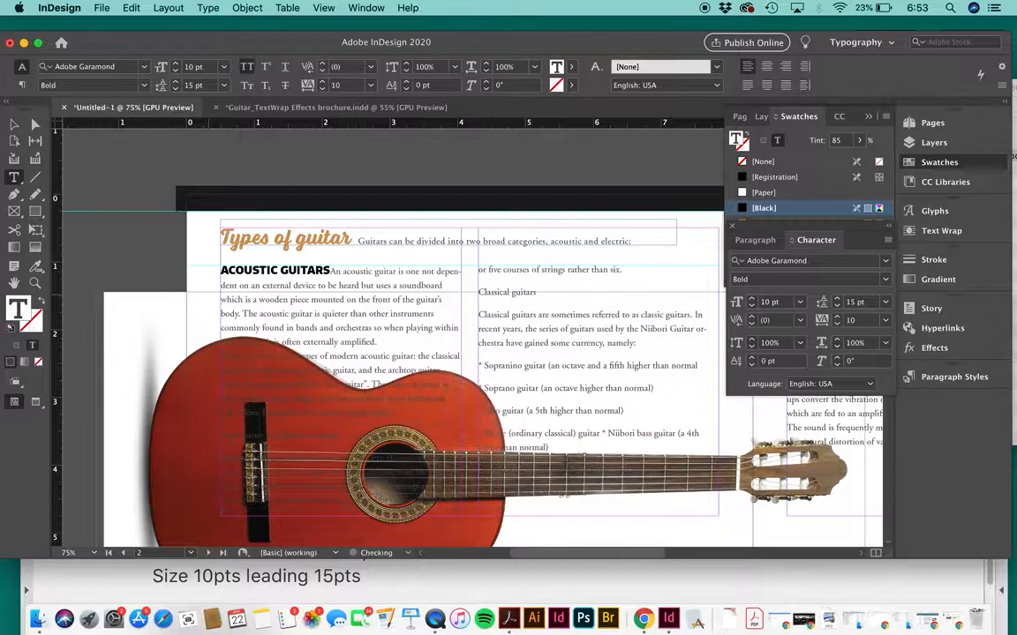
pyautogui.press('Return')
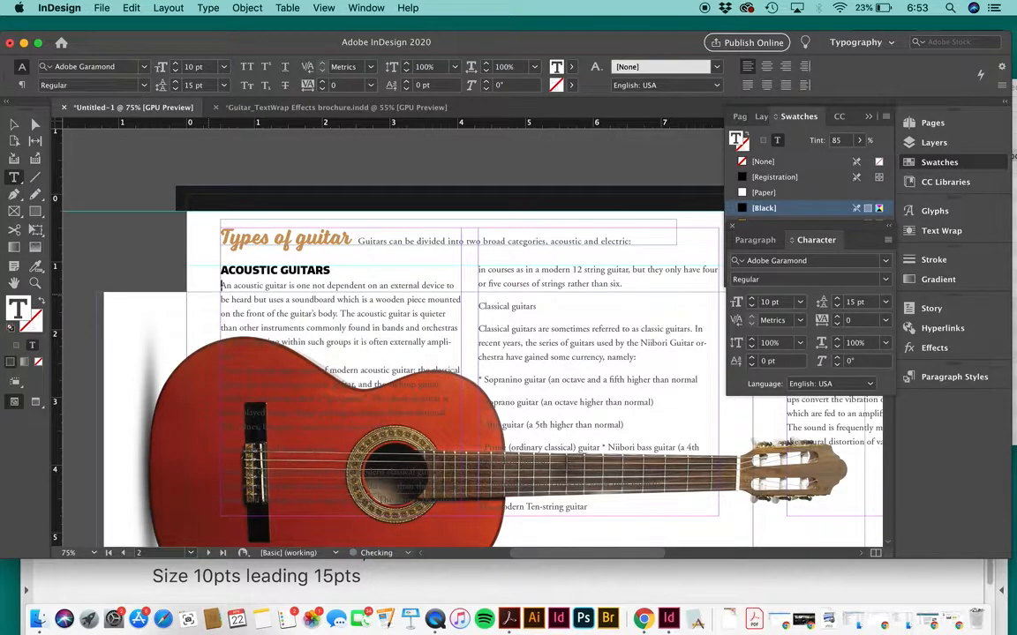
# Show the hidden characters in the brochure text
pyautogui.scroll(-1, 419, 369)
pyautogui.hscroll(1, 418, 369)
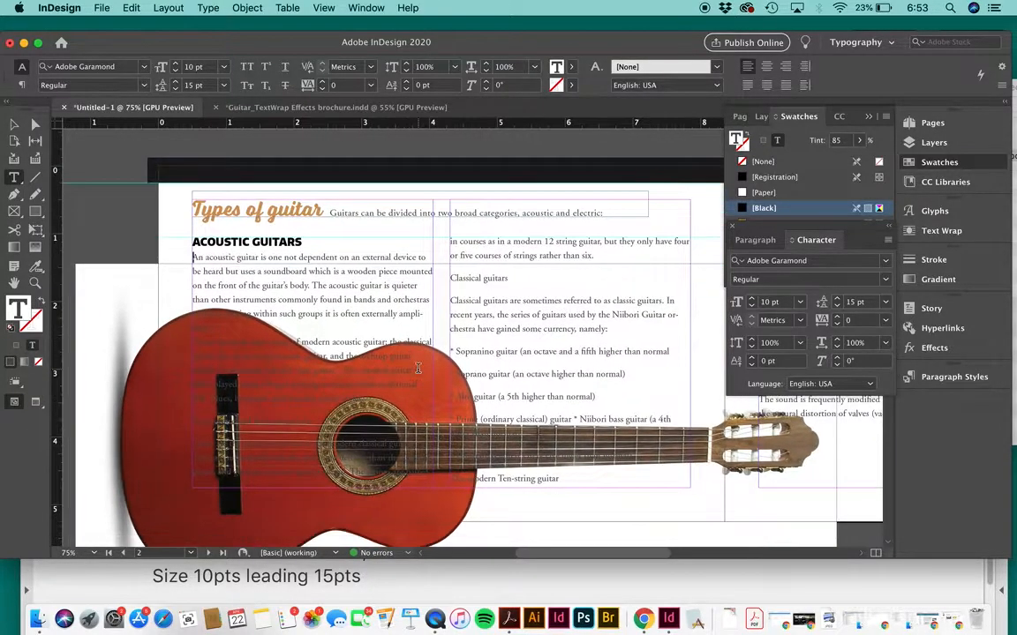
pyautogui.click(208, 7)
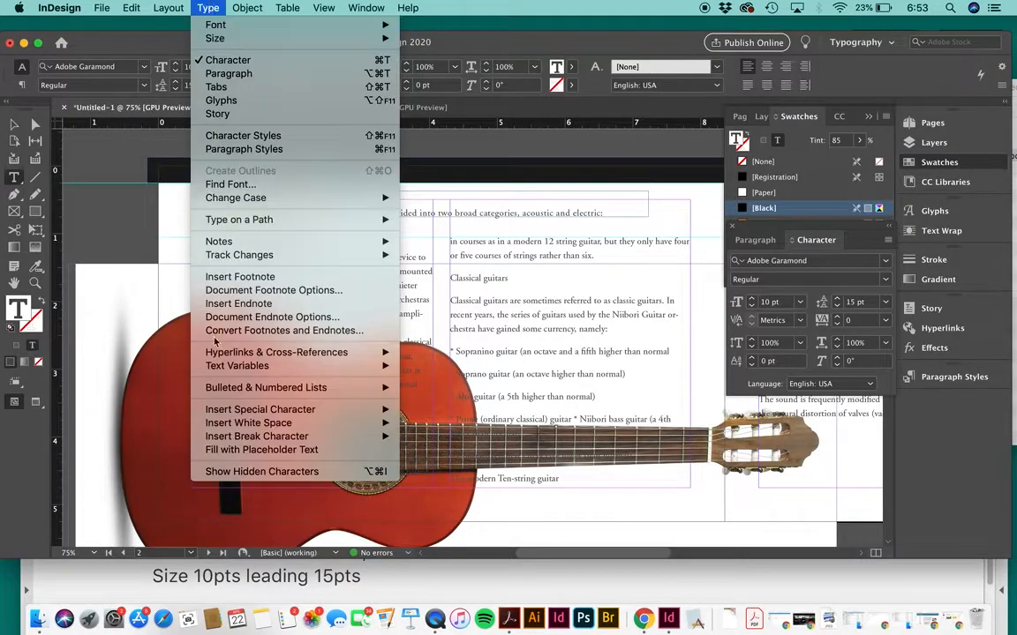
pyautogui.click(247, 473)
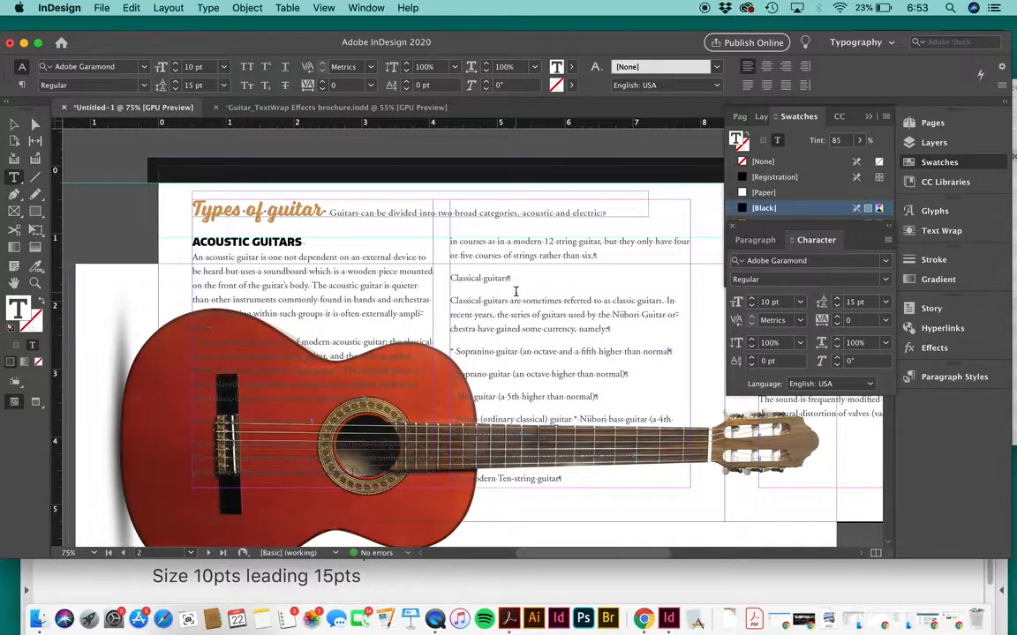
# Try to copy the "Acoustic guitars" formatting with the Eyedropper tool while the text frame is selected, and undo the result
pyautogui.moveTo(510, 278); pyautogui.dragTo(445, 279)
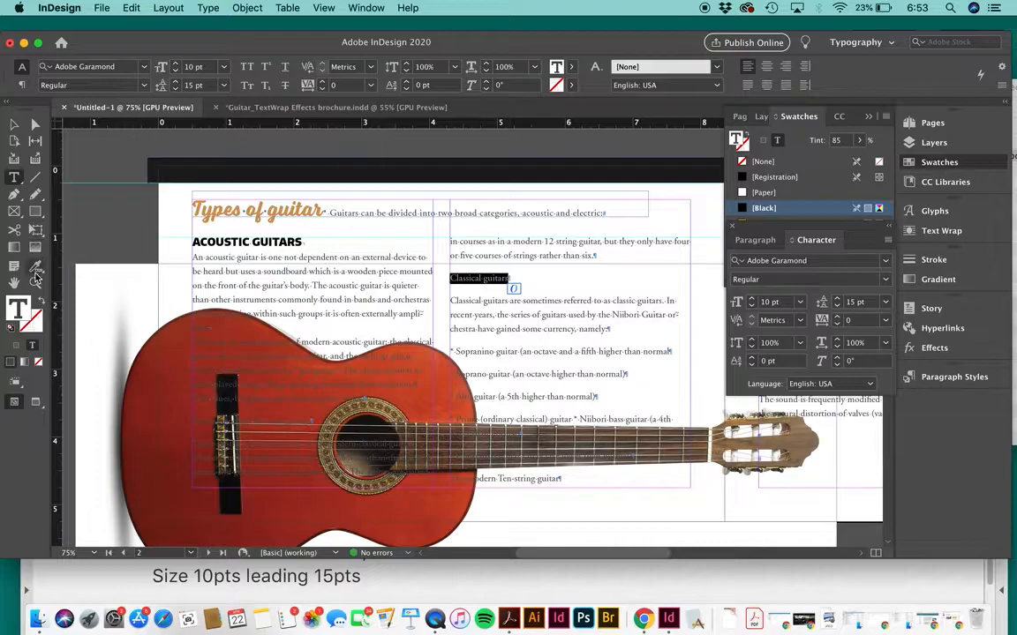
pyautogui.click(35, 195)
pyautogui.click(36, 195)
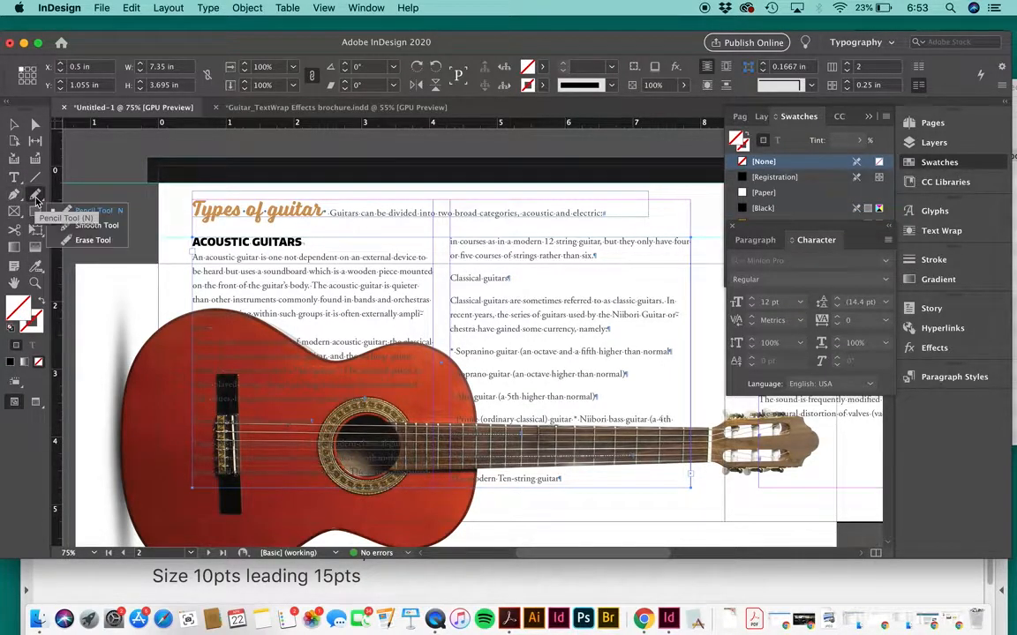
pyautogui.click(36, 266)
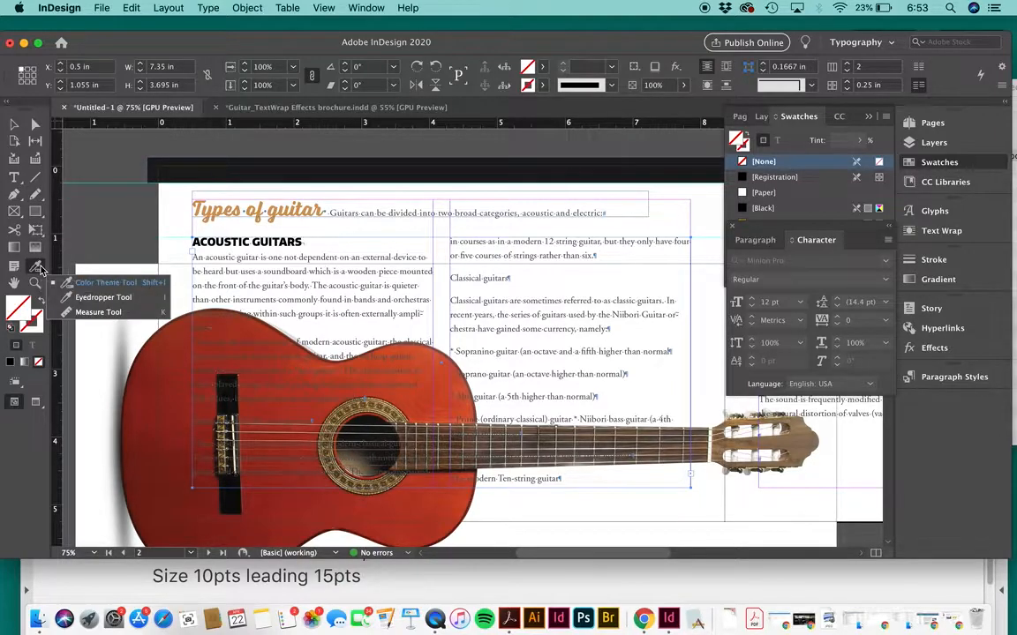
pyautogui.click(77, 297)
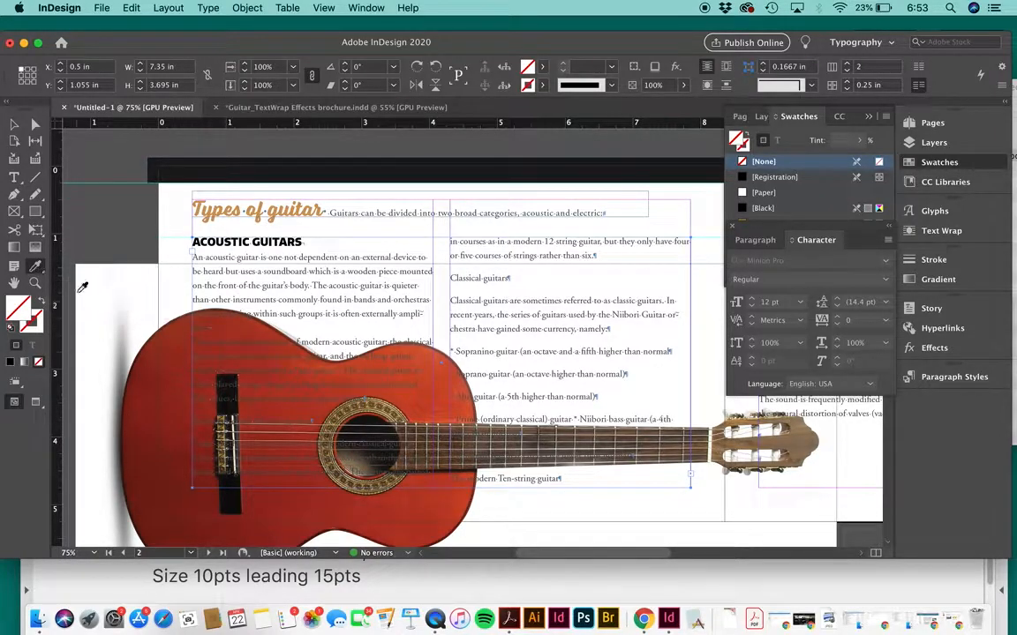
pyautogui.click(40, 270)
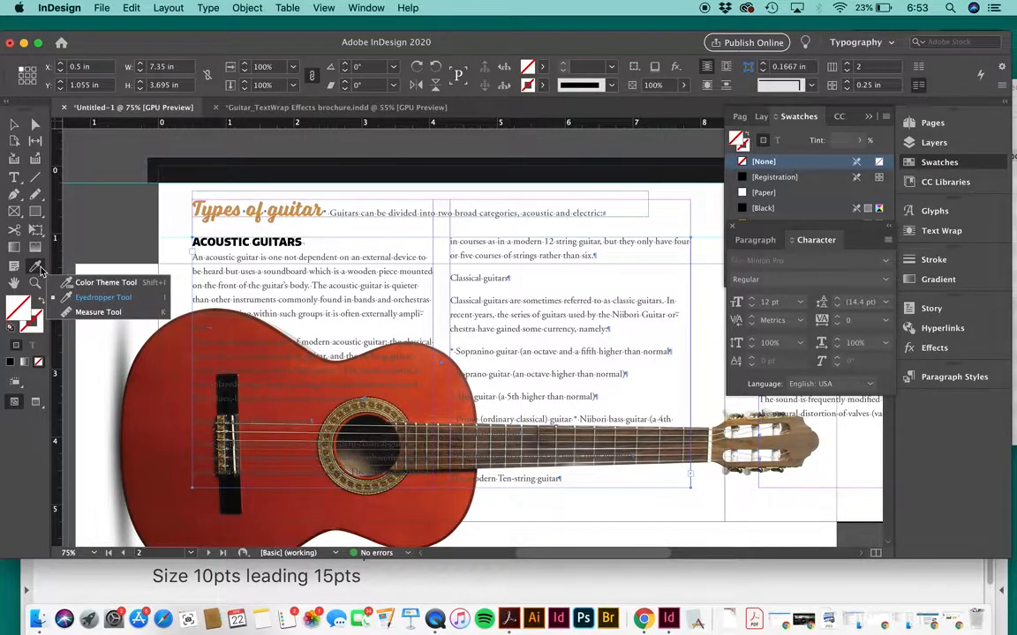
pyautogui.click(93, 297)
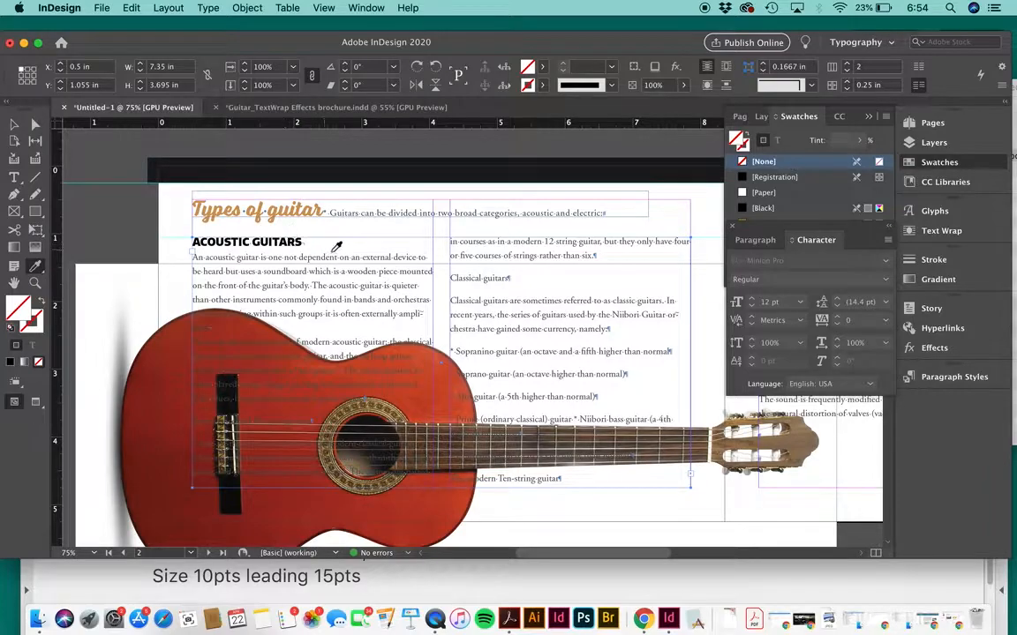
pyautogui.click(279, 242)
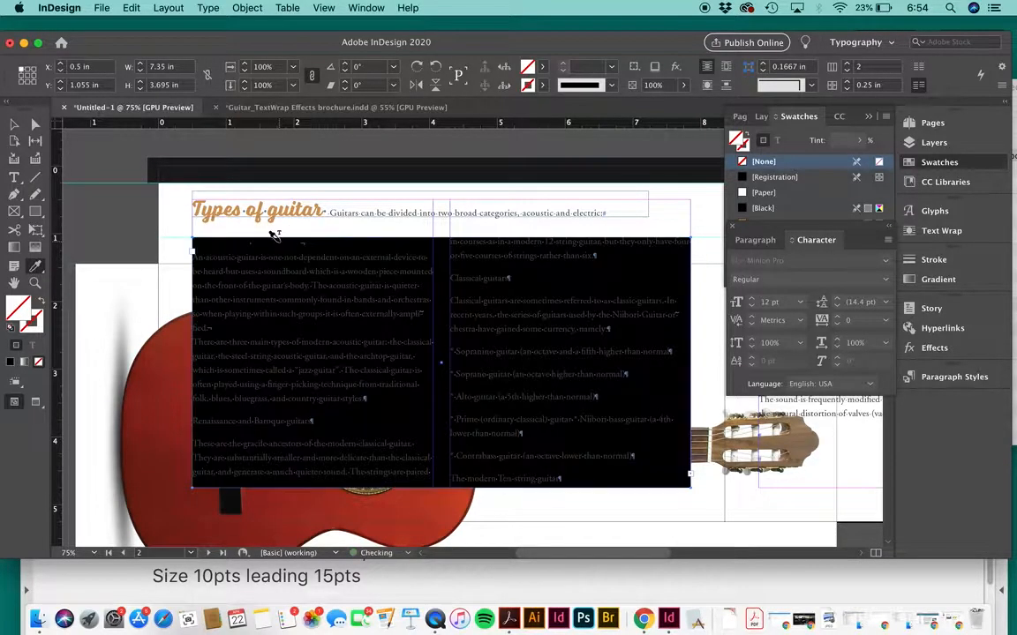
pyautogui.press('super+z')
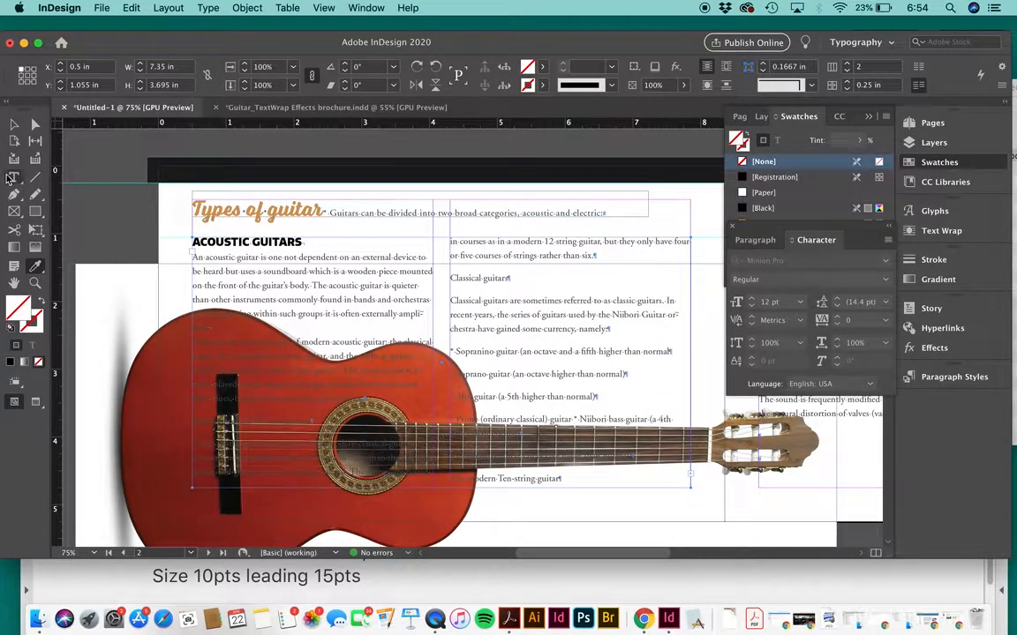
# Copy the "Acoustic guitars" subheading's formatting onto the "Classical guitars" subheading with the Eyedropper tool
pyautogui.click(14, 177)
pyautogui.moveTo(509, 279)
pyautogui.mouseDown()
pyautogui.moveTo(517, 279)
pyautogui.moveTo(422, 275)
pyautogui.moveTo(518, 279)
pyautogui.mouseUp()
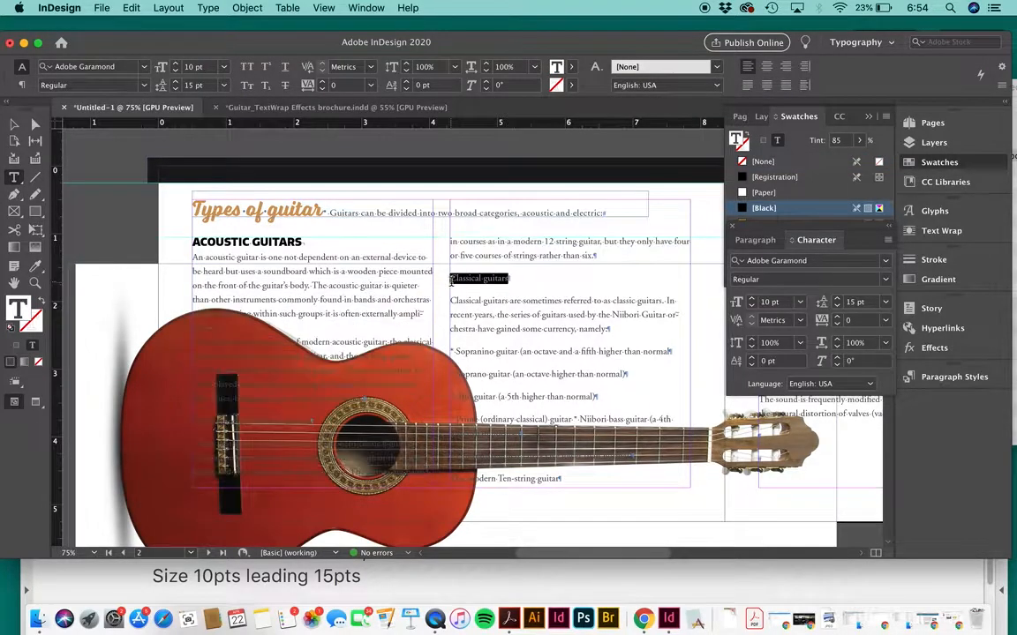
pyautogui.click(36, 265)
pyautogui.click(198, 239)
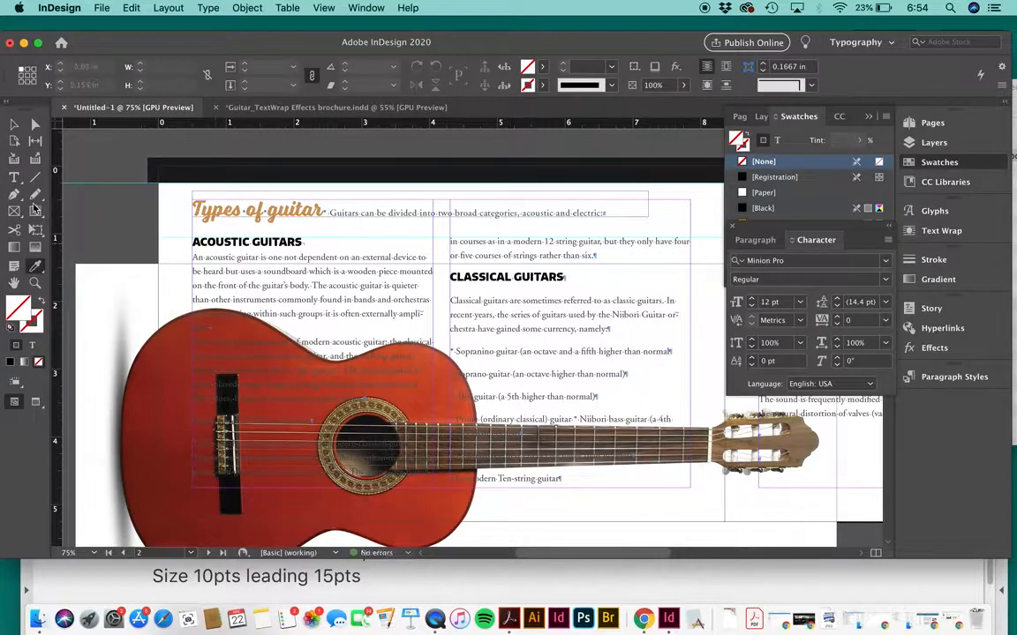
pyautogui.click(14, 177)
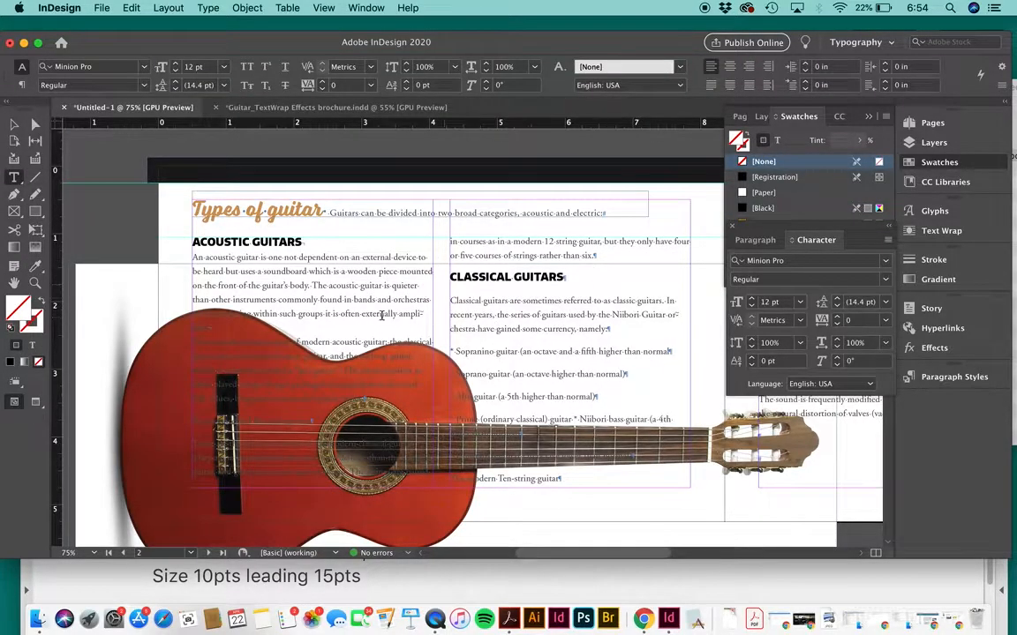
pyautogui.click(532, 314)
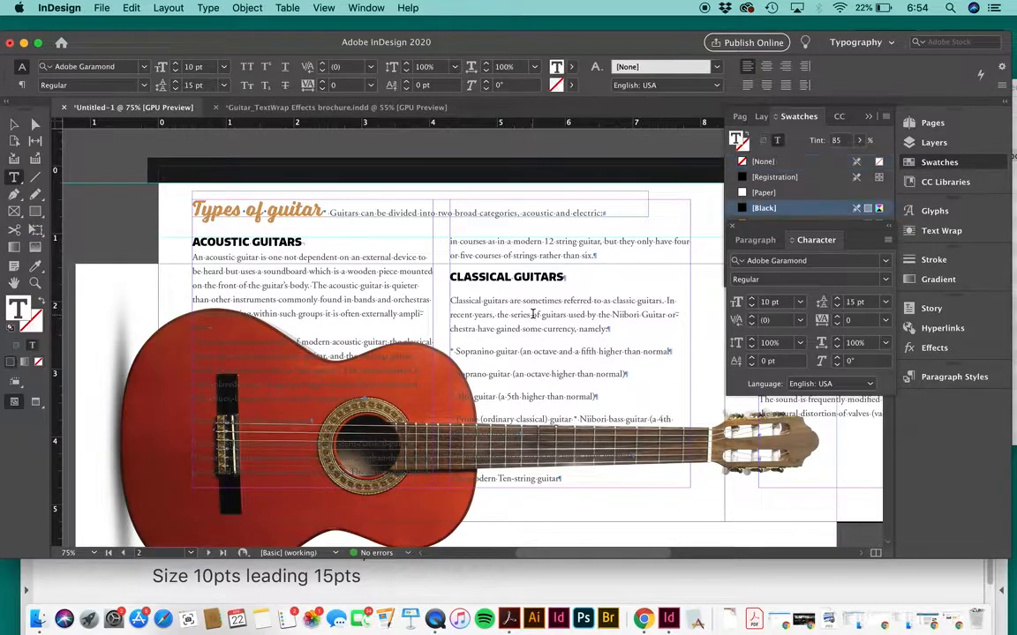
# Review the subheadings and body text across both pages of the spread, leaving everything deselected
pyautogui.hscroll(10, 469, 305)
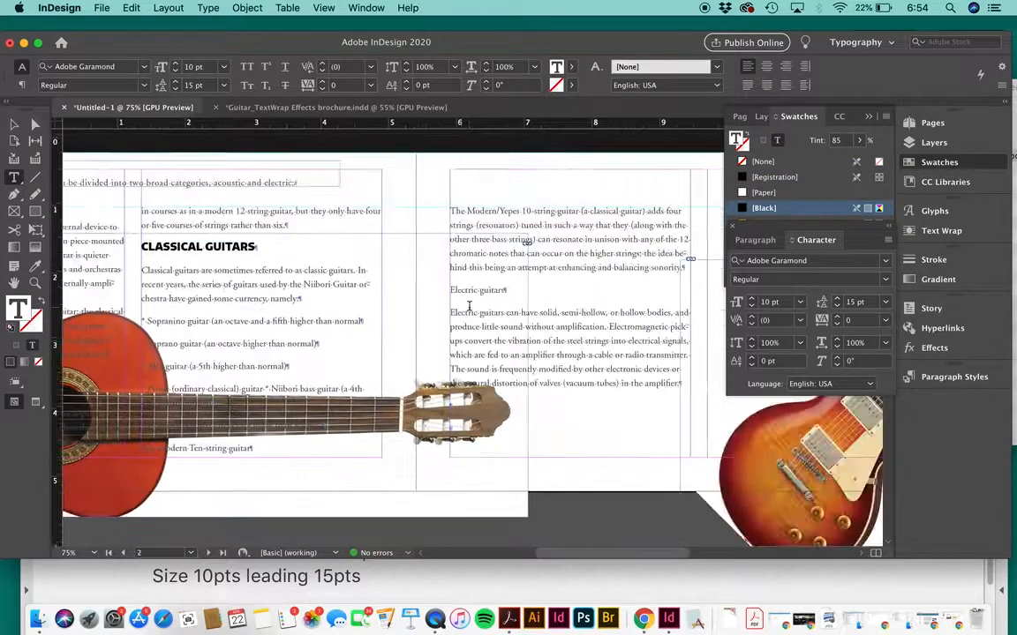
pyautogui.hscroll(-10, 468, 304)
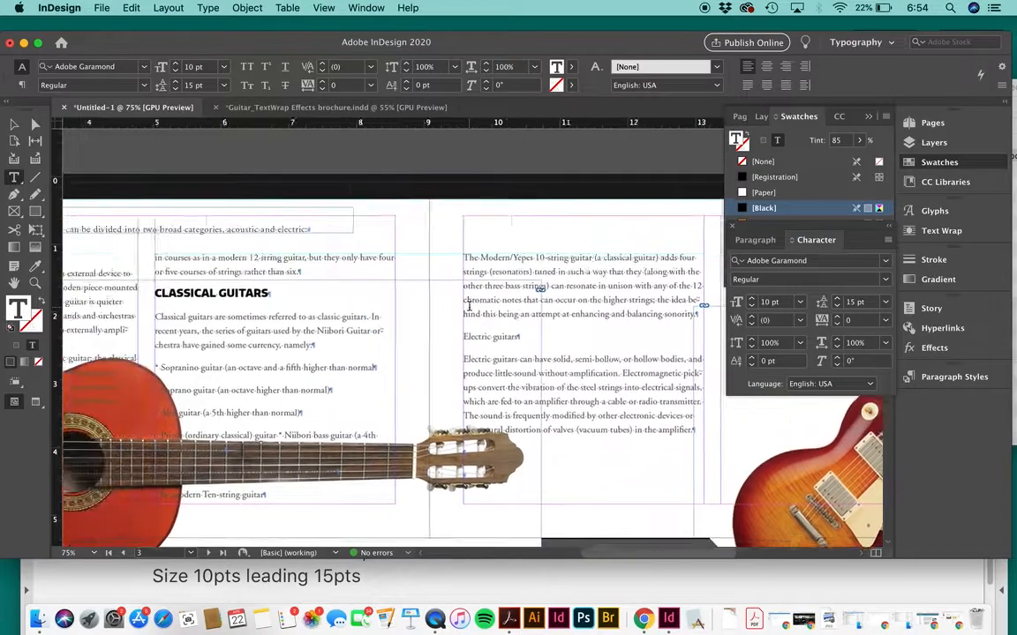
pyautogui.scroll(-2, 468, 305)
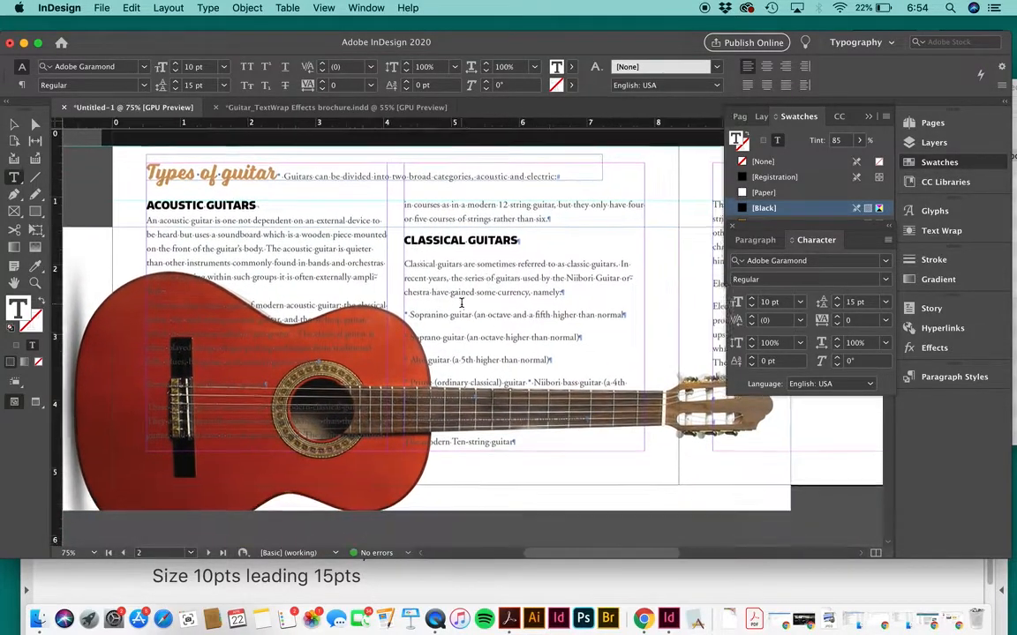
pyautogui.hscroll(-4, 461, 302)
pyautogui.hscroll(2, 461, 302)
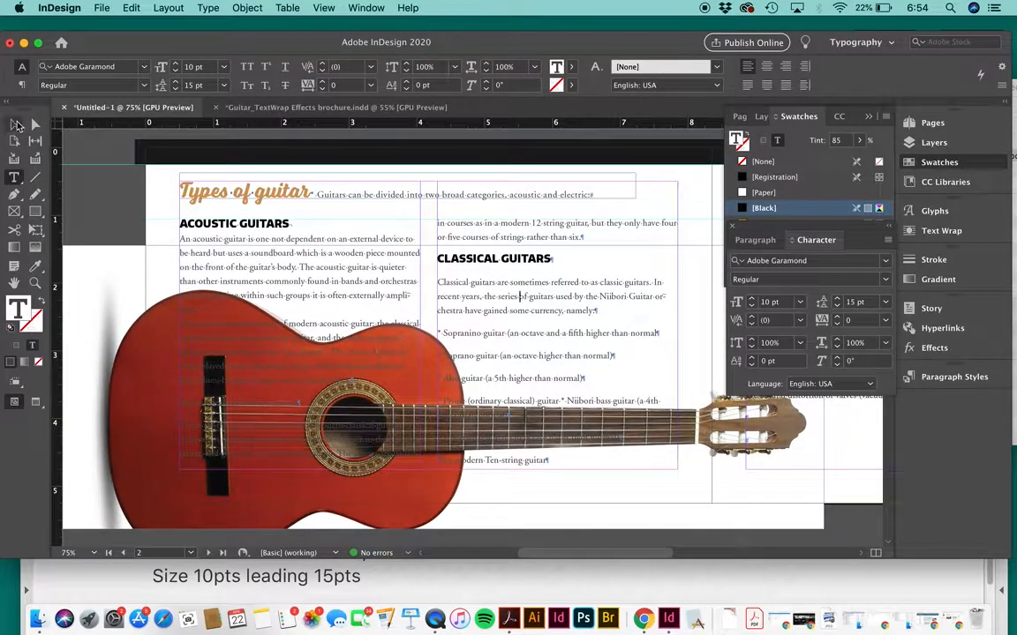
pyautogui.click(14, 124)
pyautogui.click(94, 146)
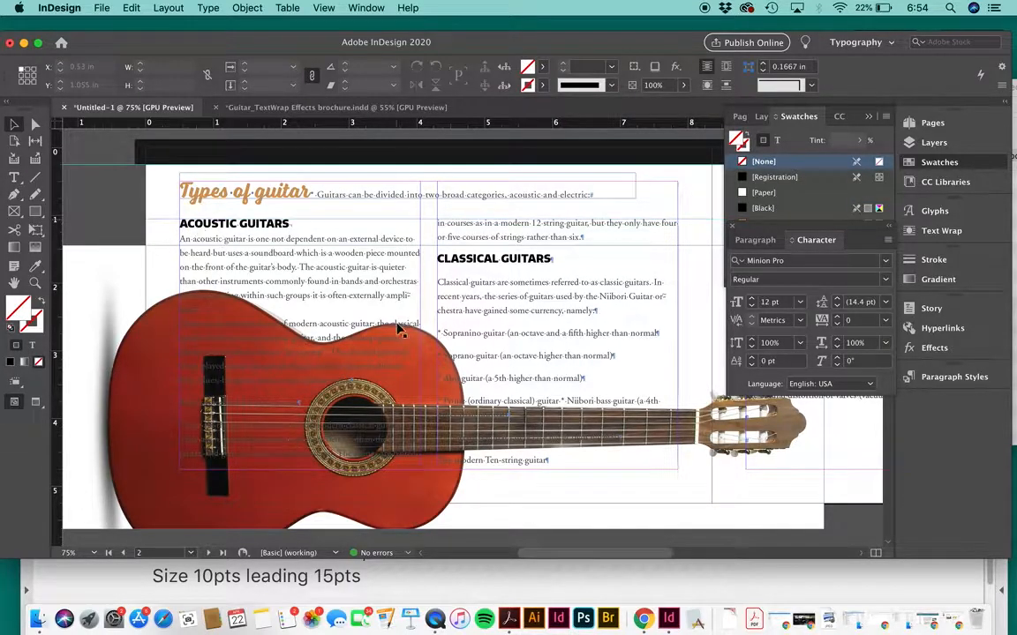
pyautogui.click(437, 619)
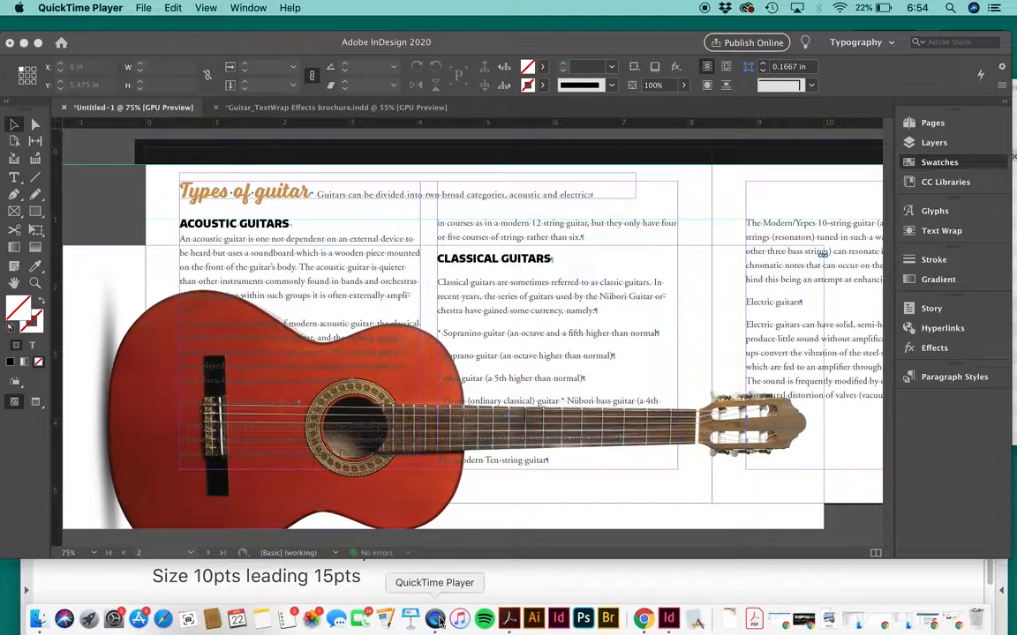
pyautogui.rightClick(437, 620)
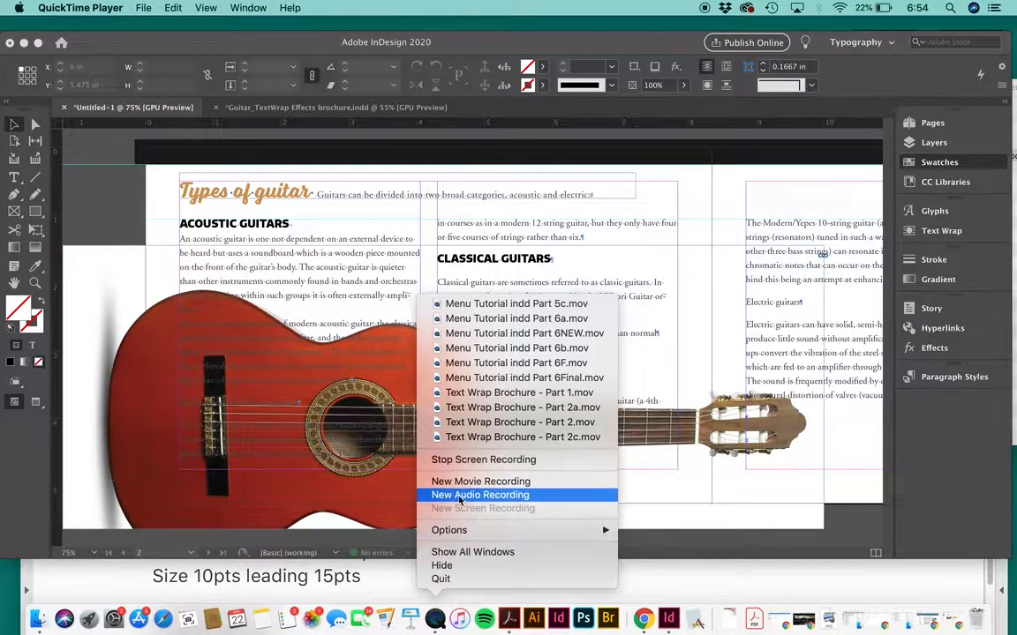